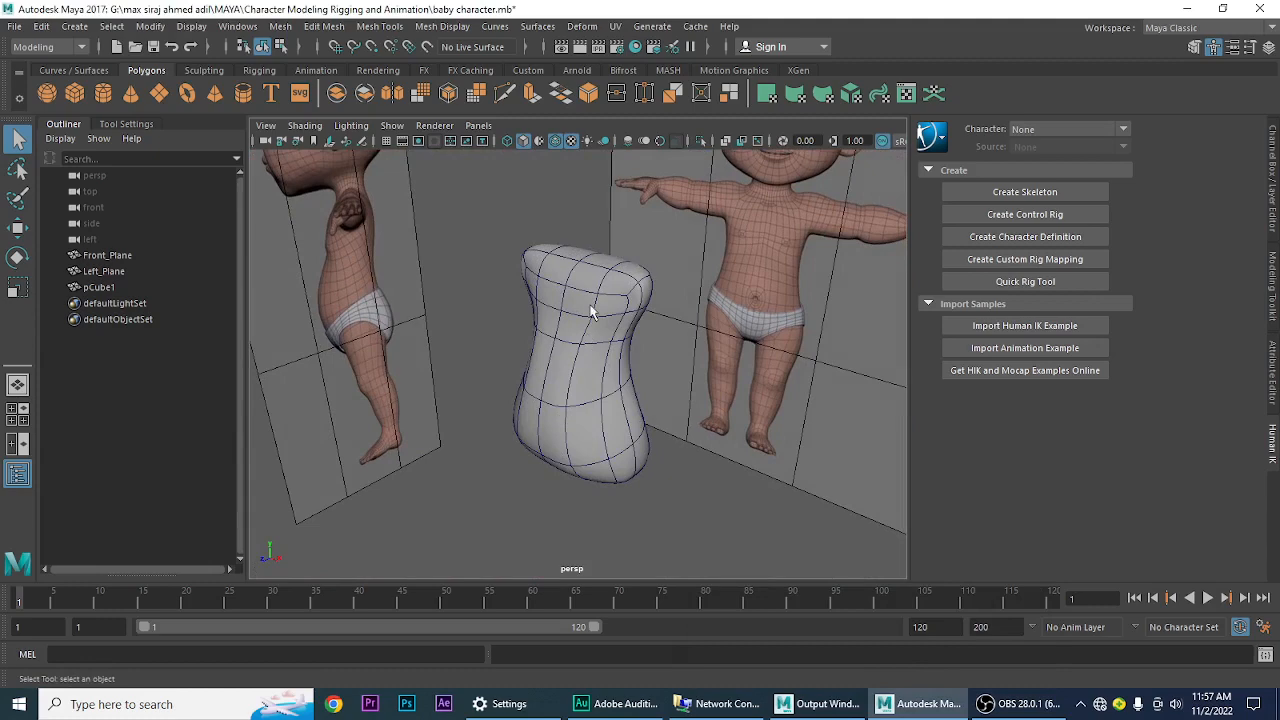
- Select the torso mesh and examine its shape against the front and side baby reference images from several angles
click(594, 313)
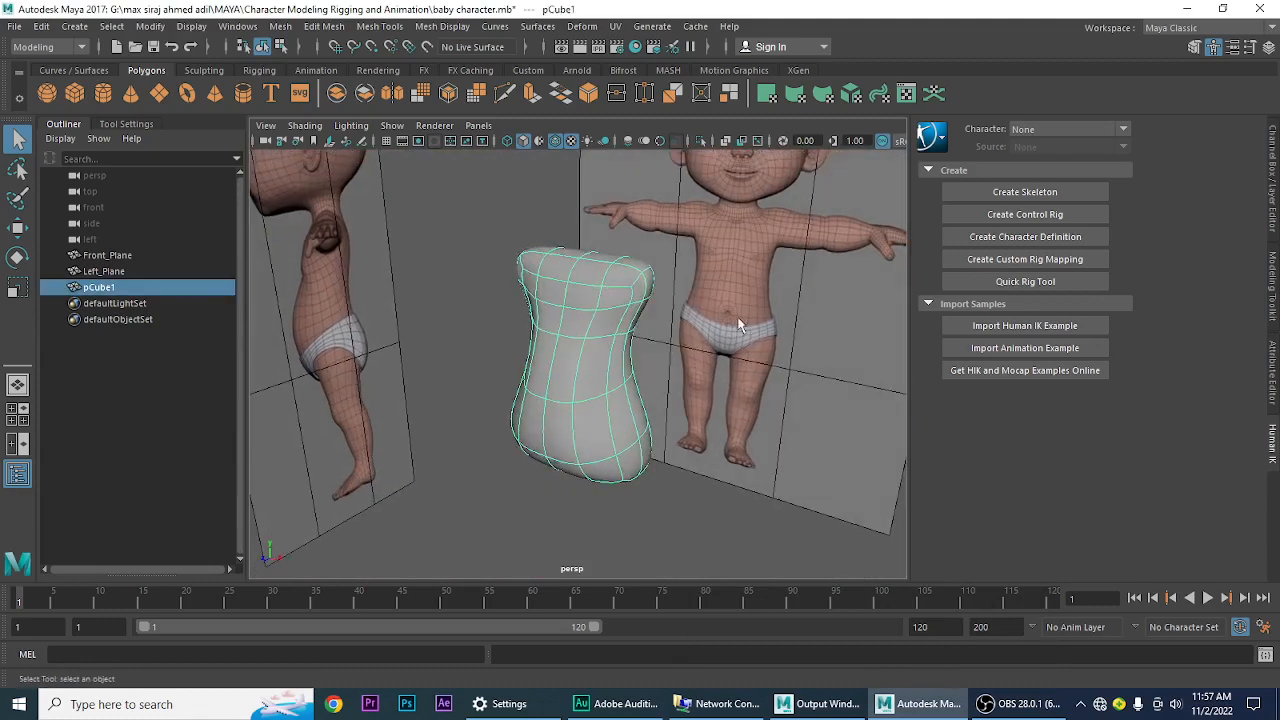
alt+drag(742, 271, 692, 403)
key(ctrl+space)
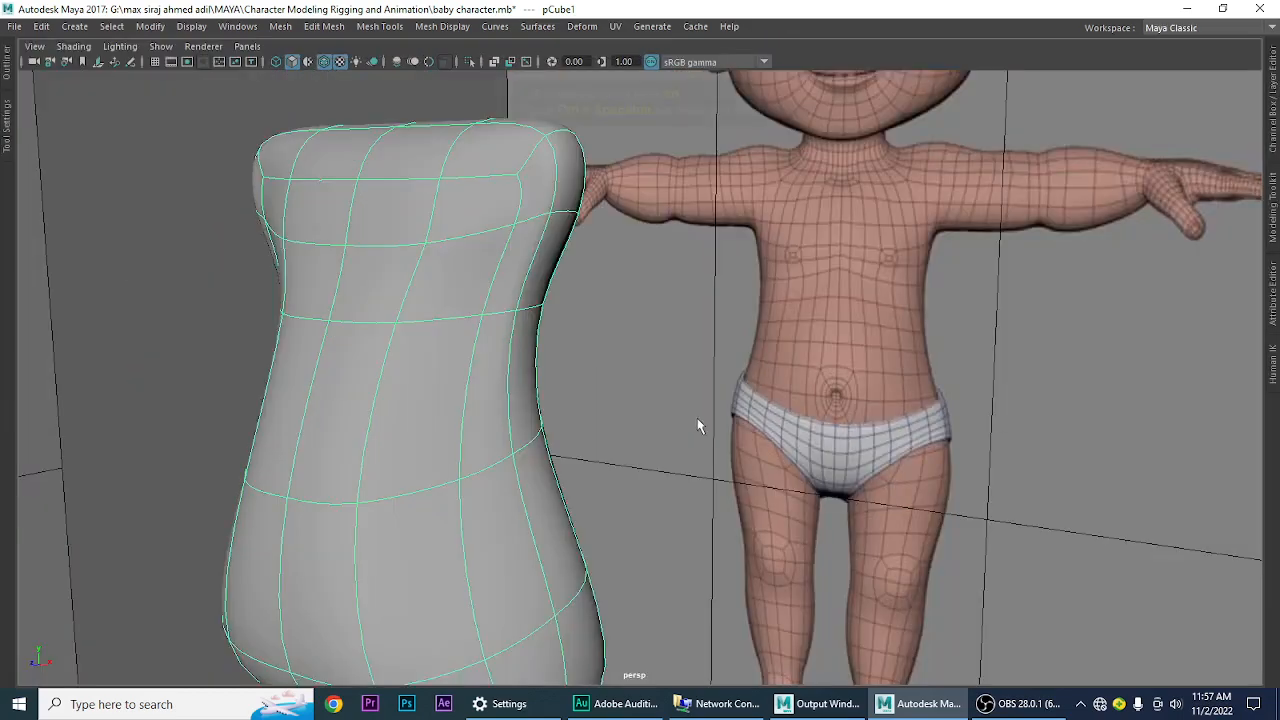
alt+right_drag(730, 421, 654, 415)
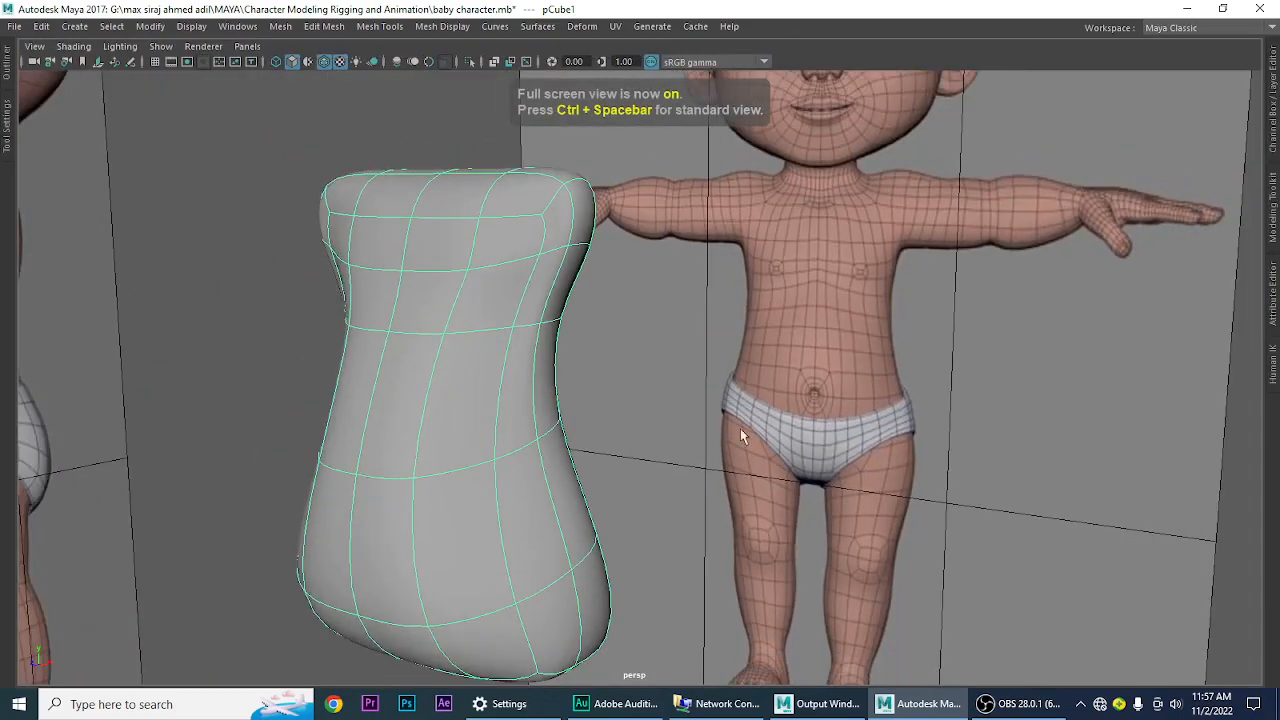
alt+right_drag(784, 450, 569, 397)
alt+drag(708, 457, 693, 427)
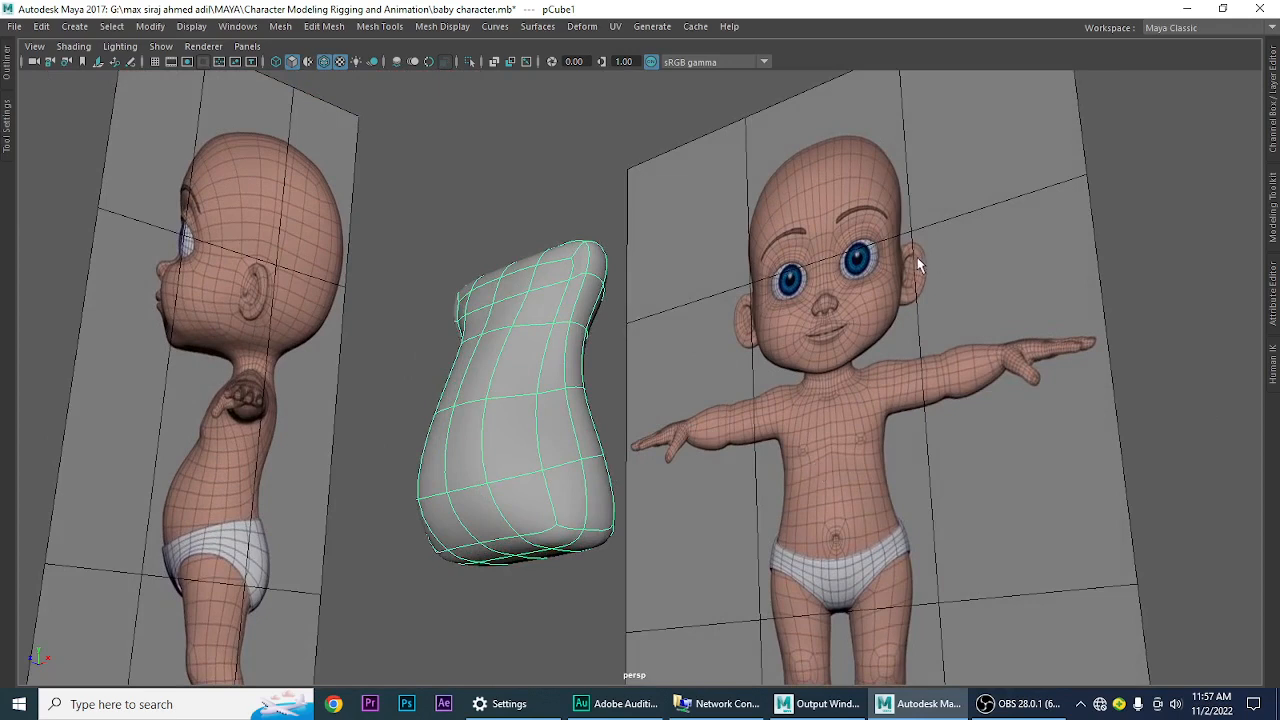
alt+drag(843, 458, 828, 402)
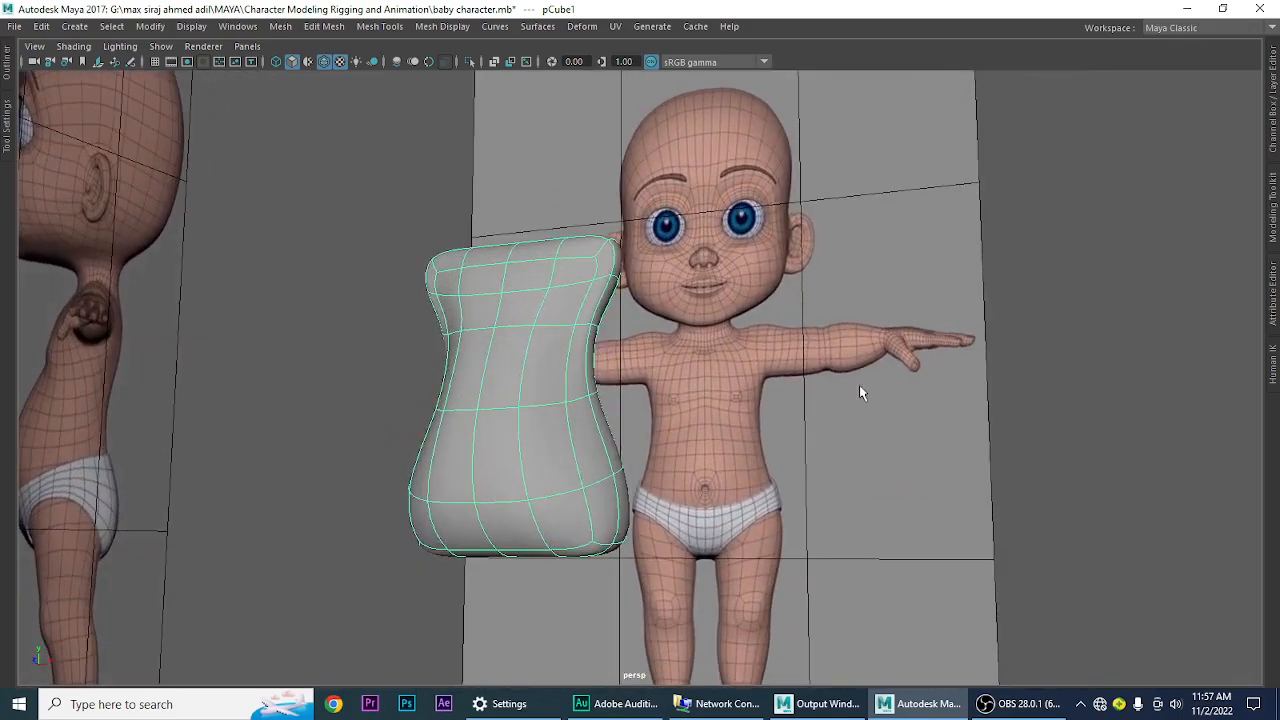
alt+drag(838, 462, 785, 432)
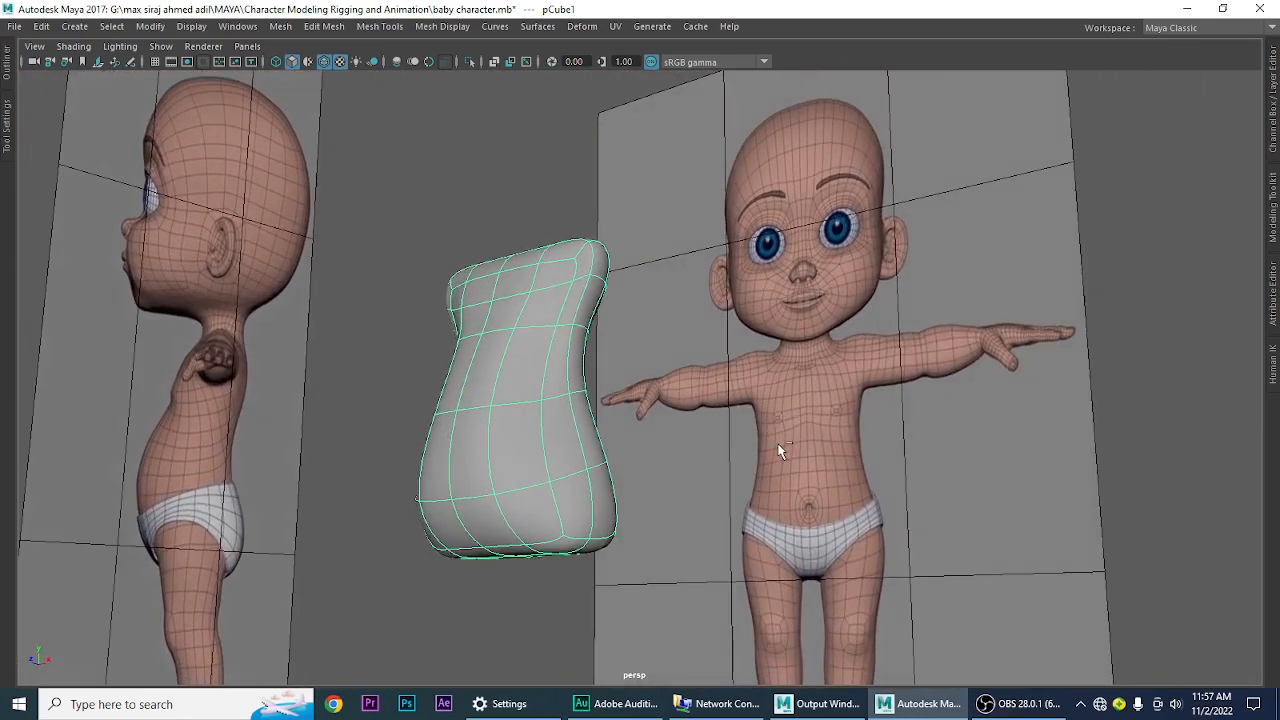
key(ctrl+space)
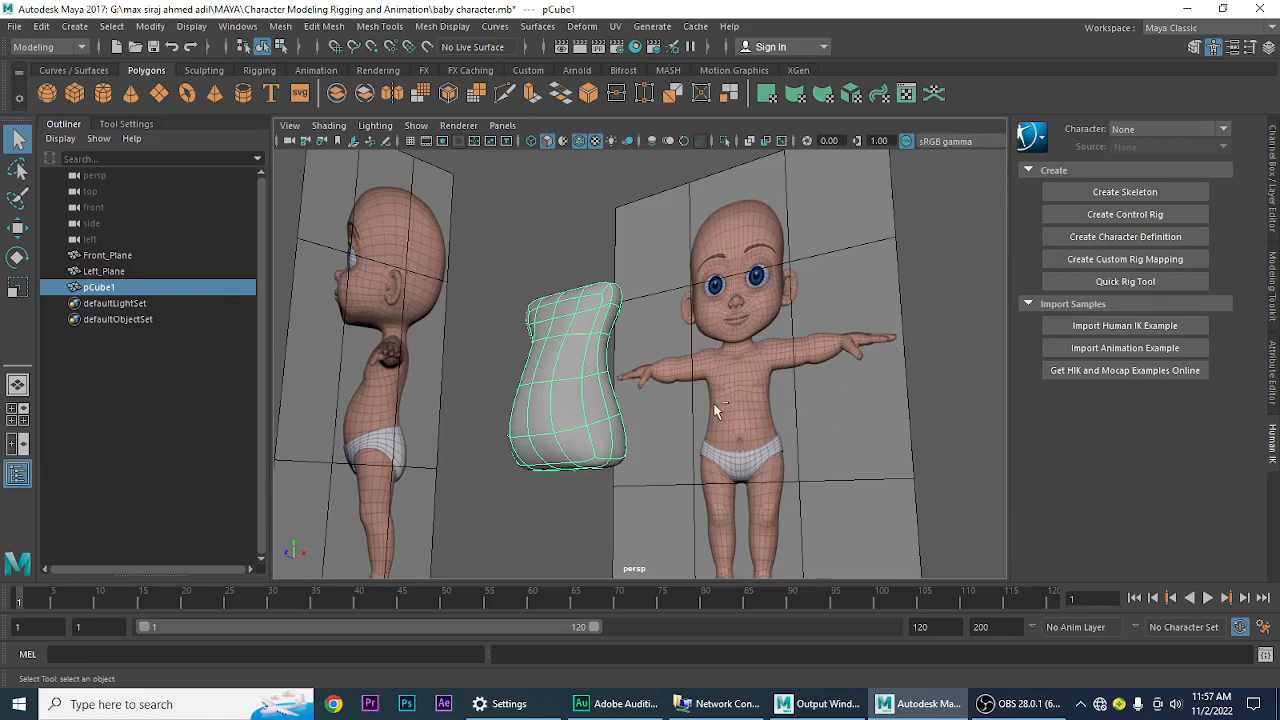
key(ctrl+space)
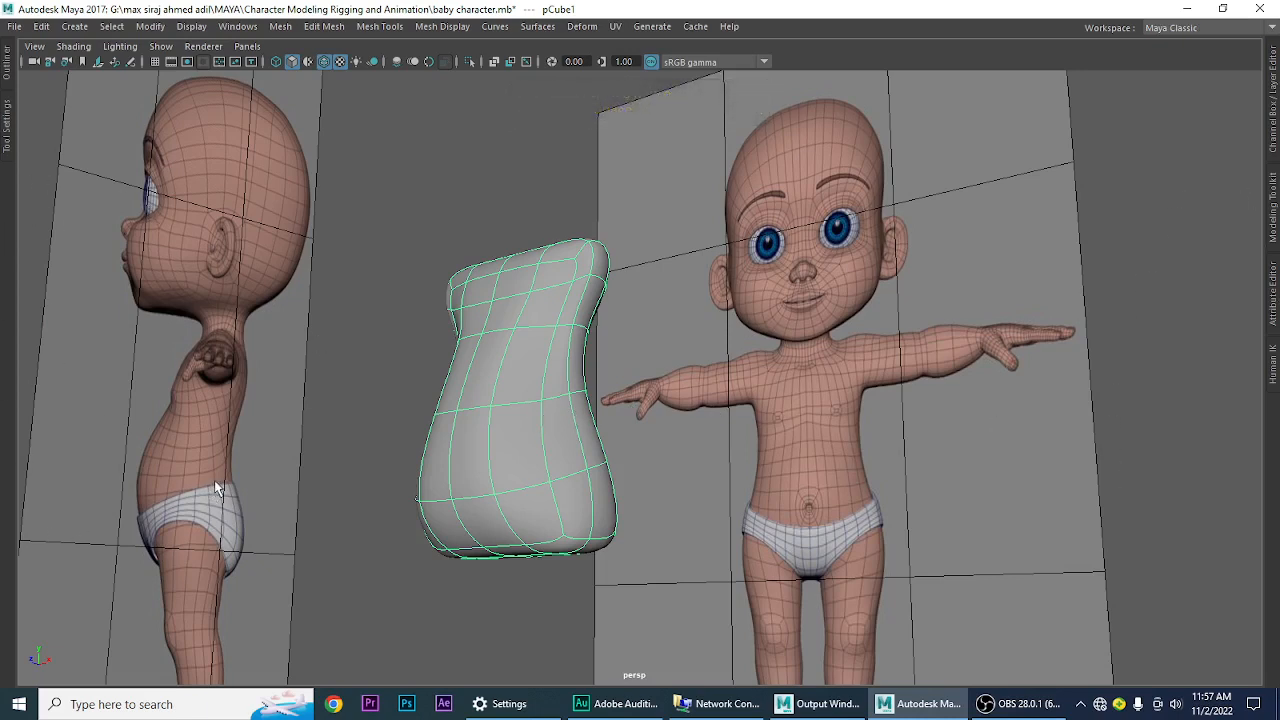
alt+drag(675, 415, 724, 443)
key(ctrl+space)
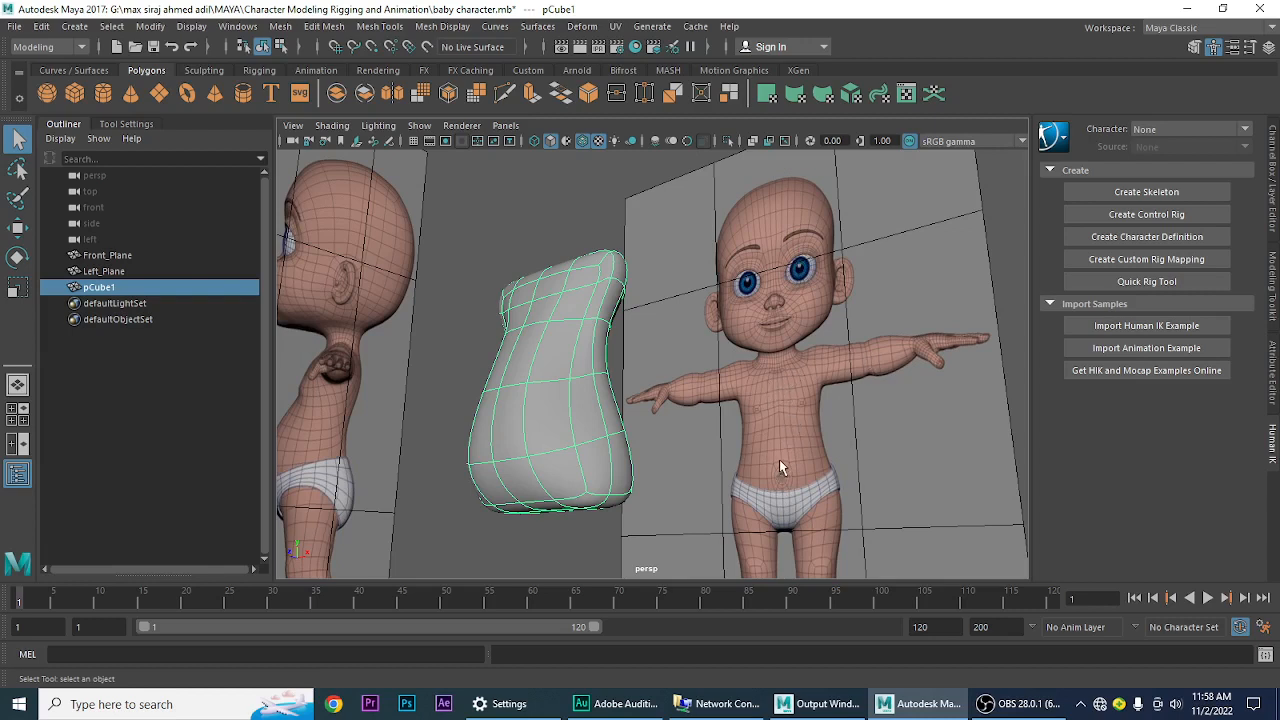
alt+drag(576, 408, 606, 420)
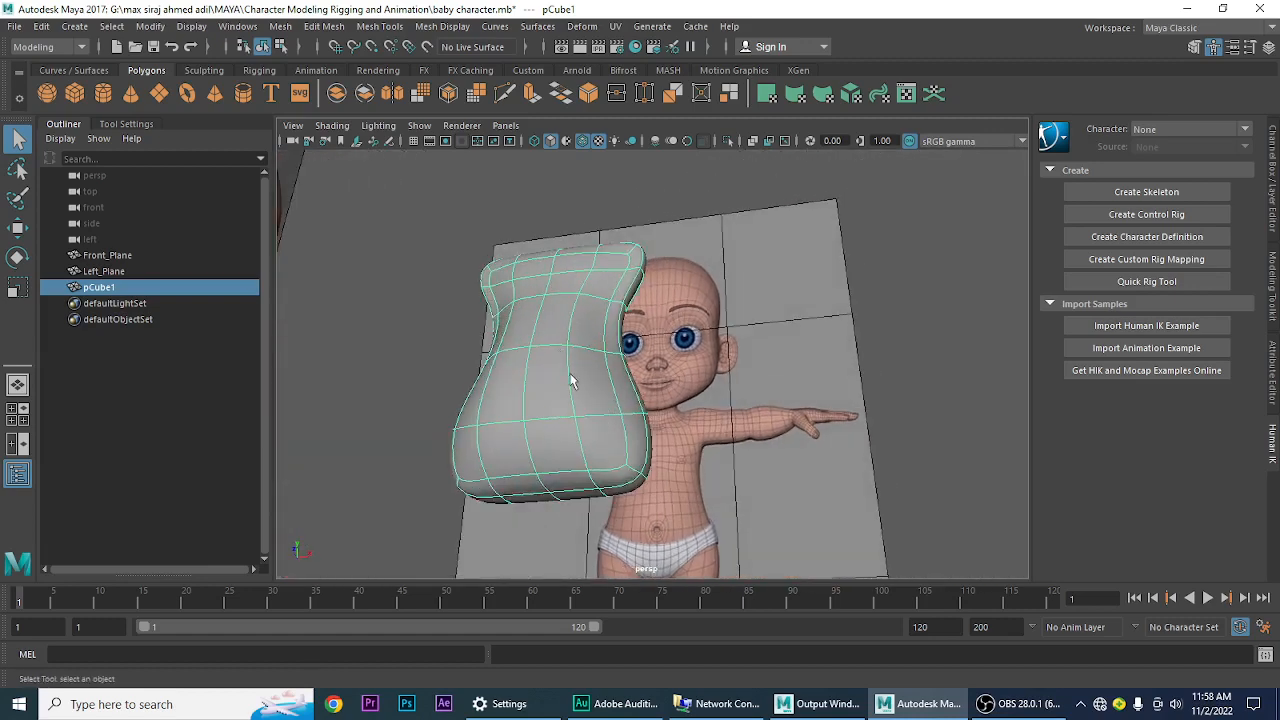
alt+drag(570, 374, 553, 410)
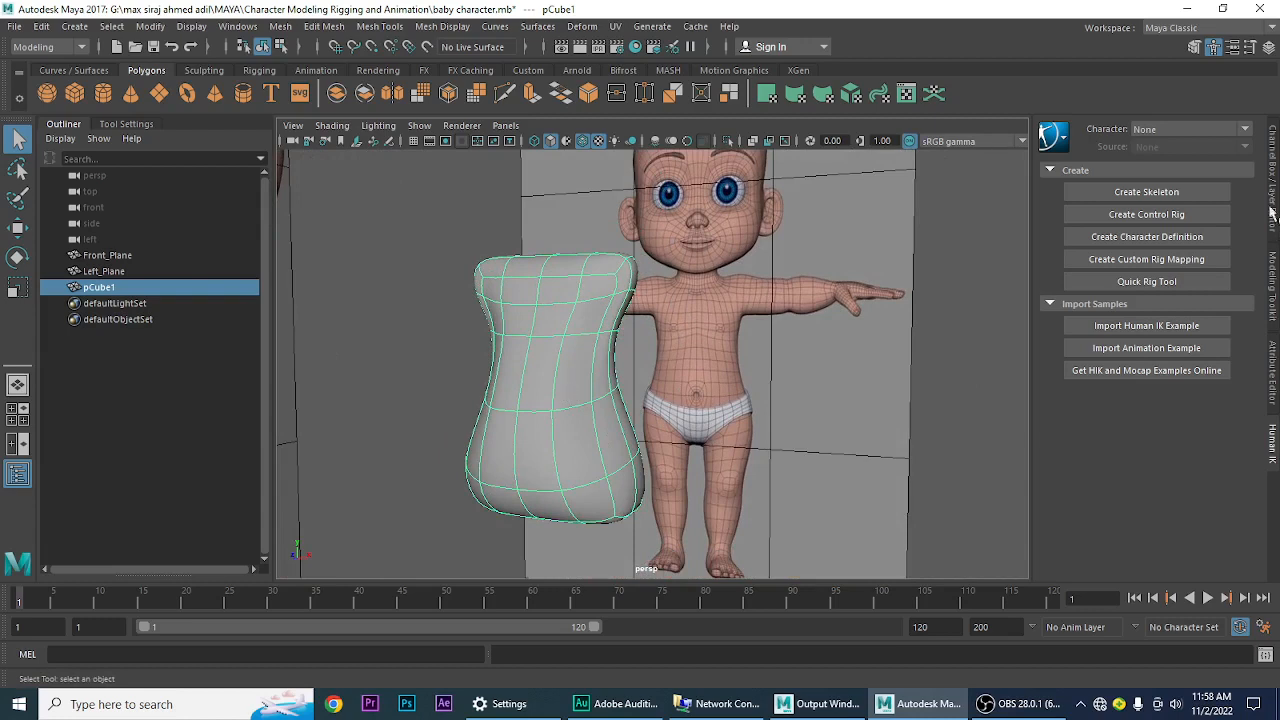
- Open the attributes of the torso's lambert1 material
click(1272, 167)
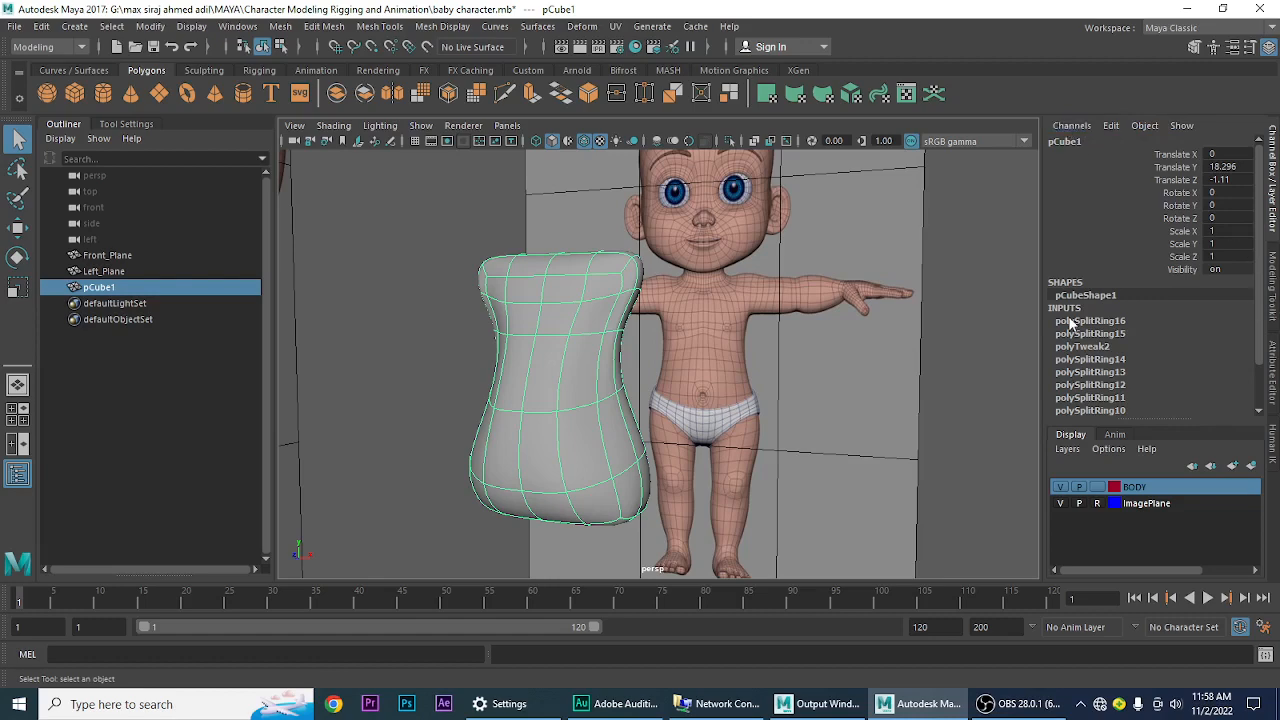
key(ctrl+a)
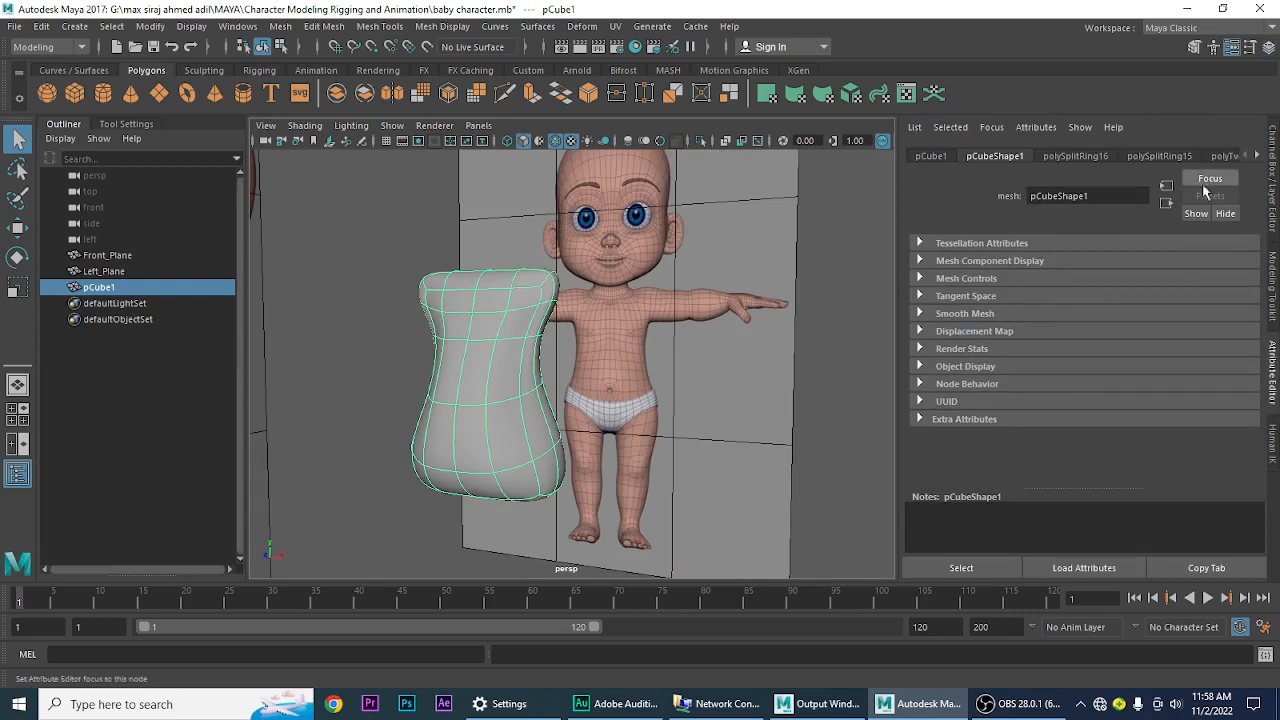
click(1257, 156)
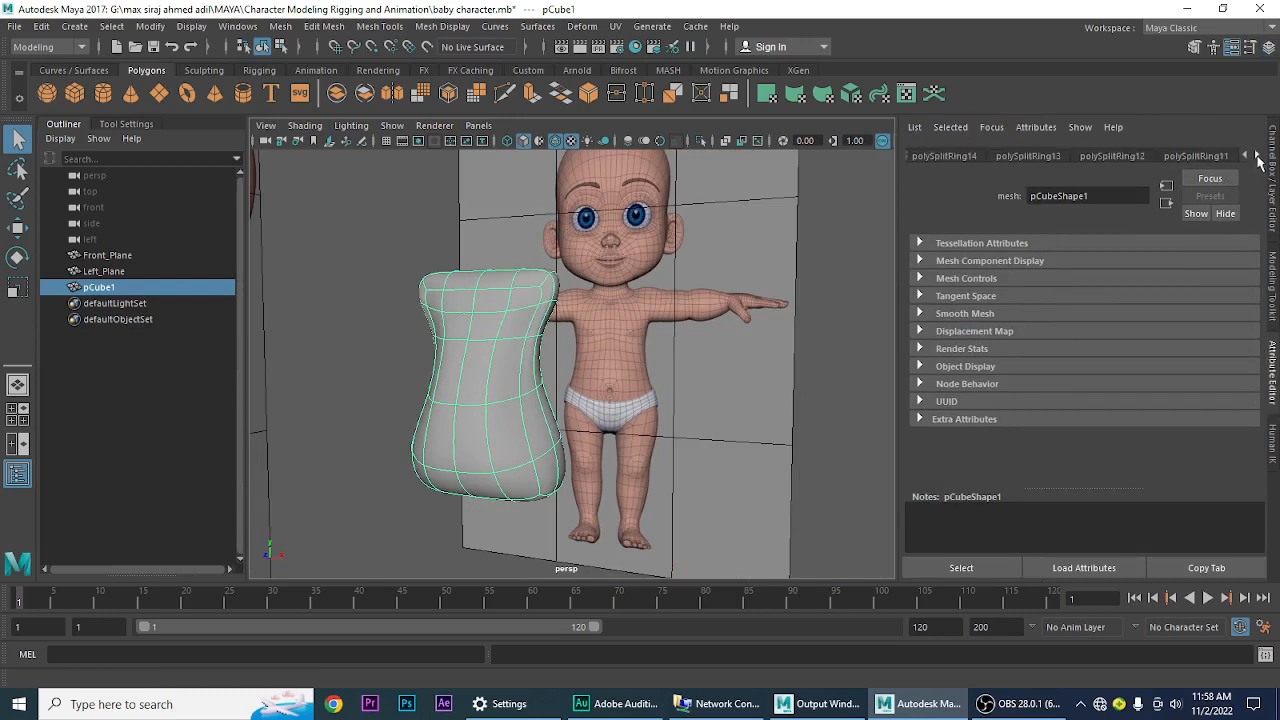
click(1257, 156)
click(1257, 156)
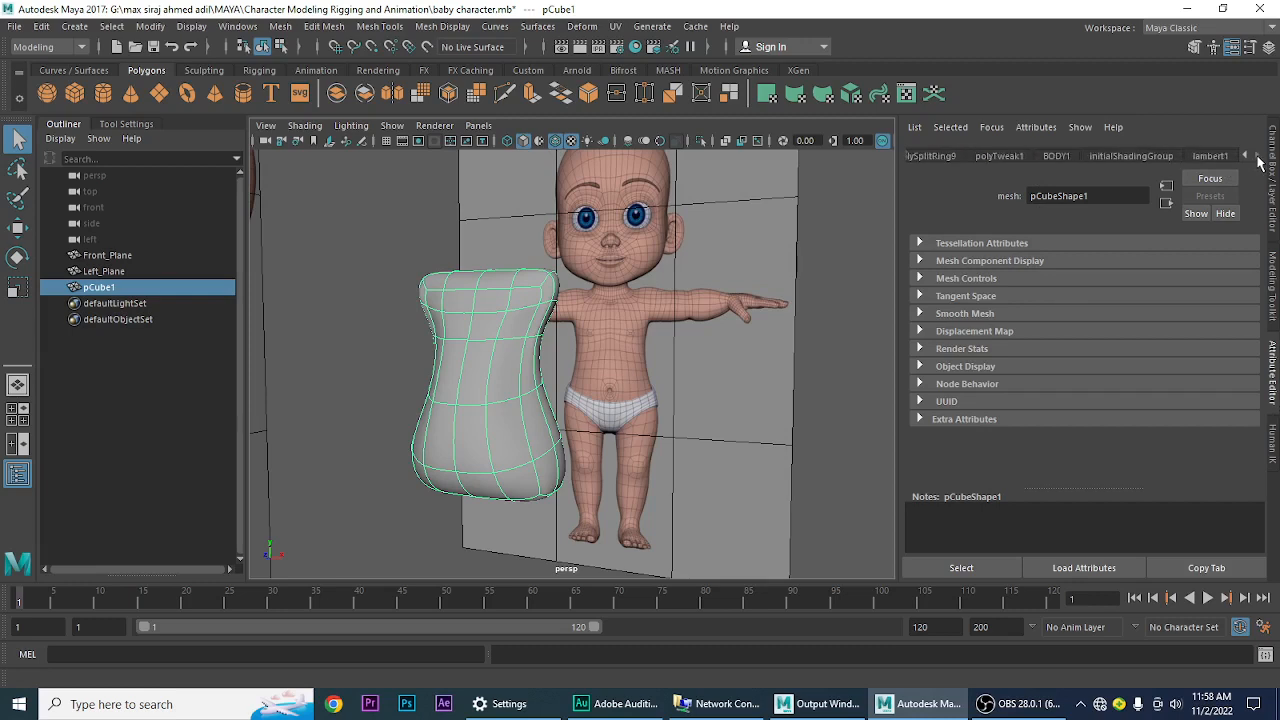
click(1203, 156)
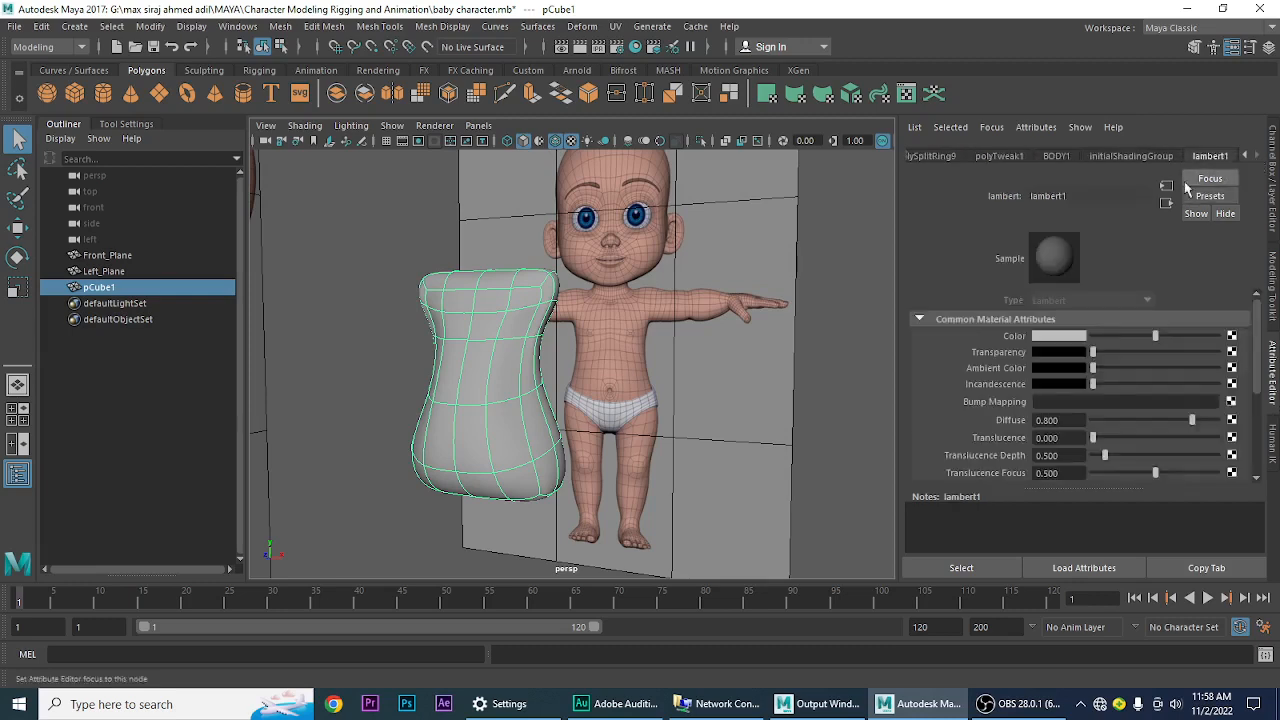
double_click(1056, 198)
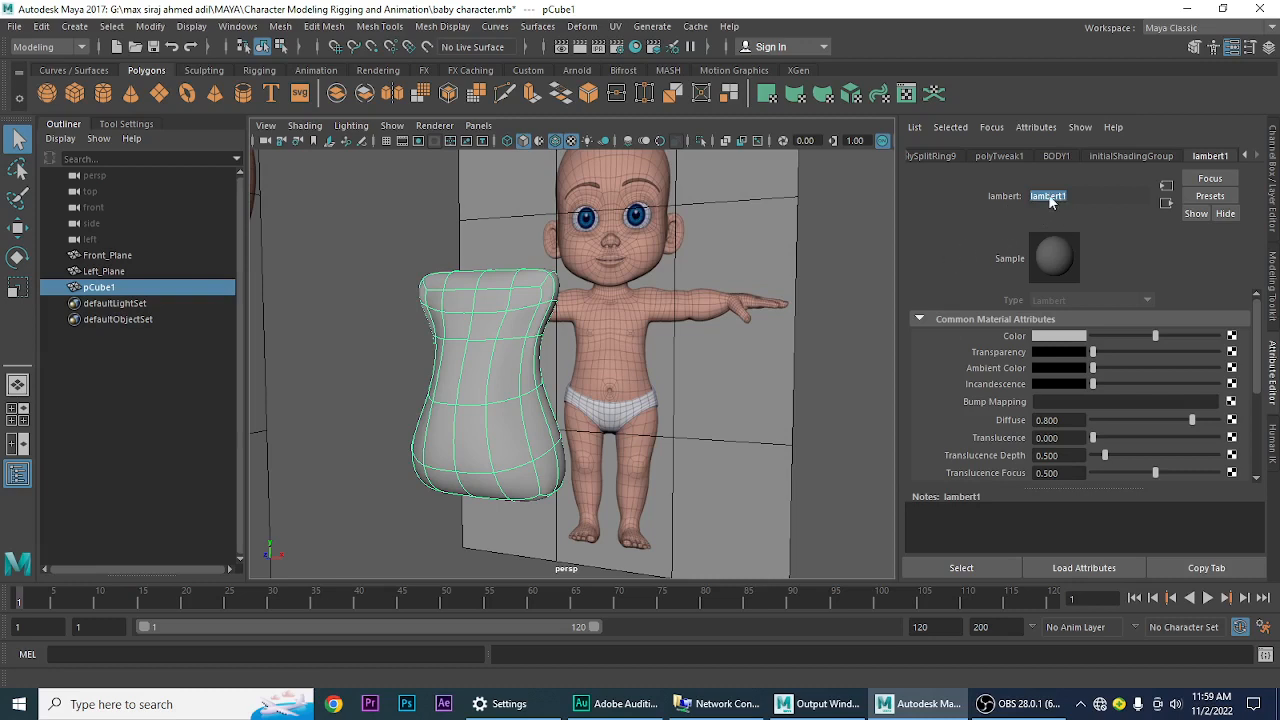
click(1049, 197)
double_click(1058, 196)
- Set the lambert1 color to the skin tone sampled from the baby's arm in the front reference image
click(1060, 340)
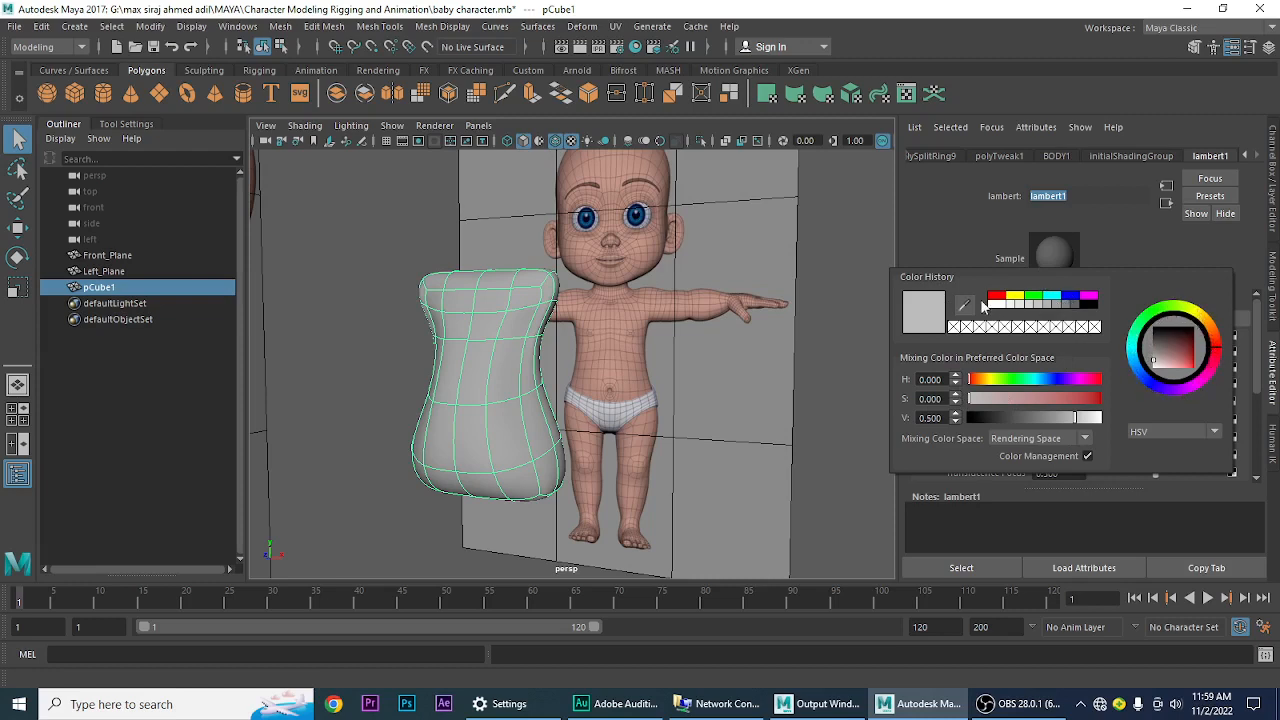
drag(1212, 335, 1212, 321)
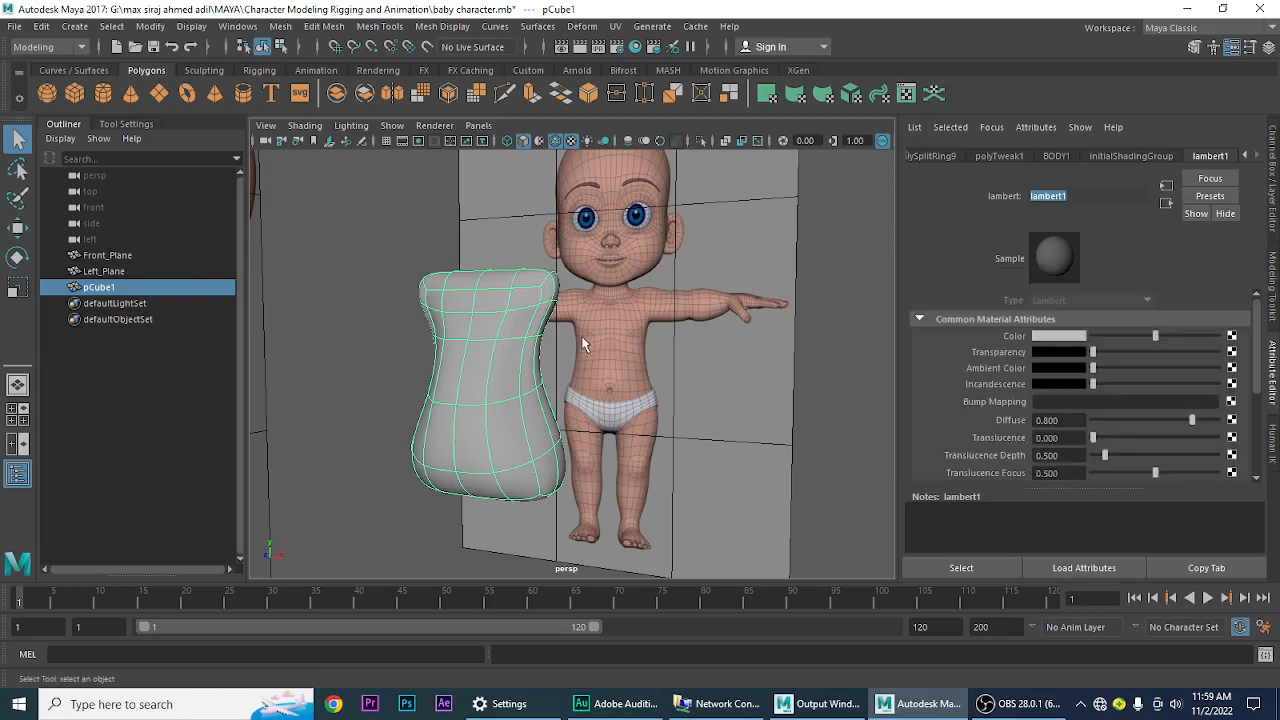
click(1047, 337)
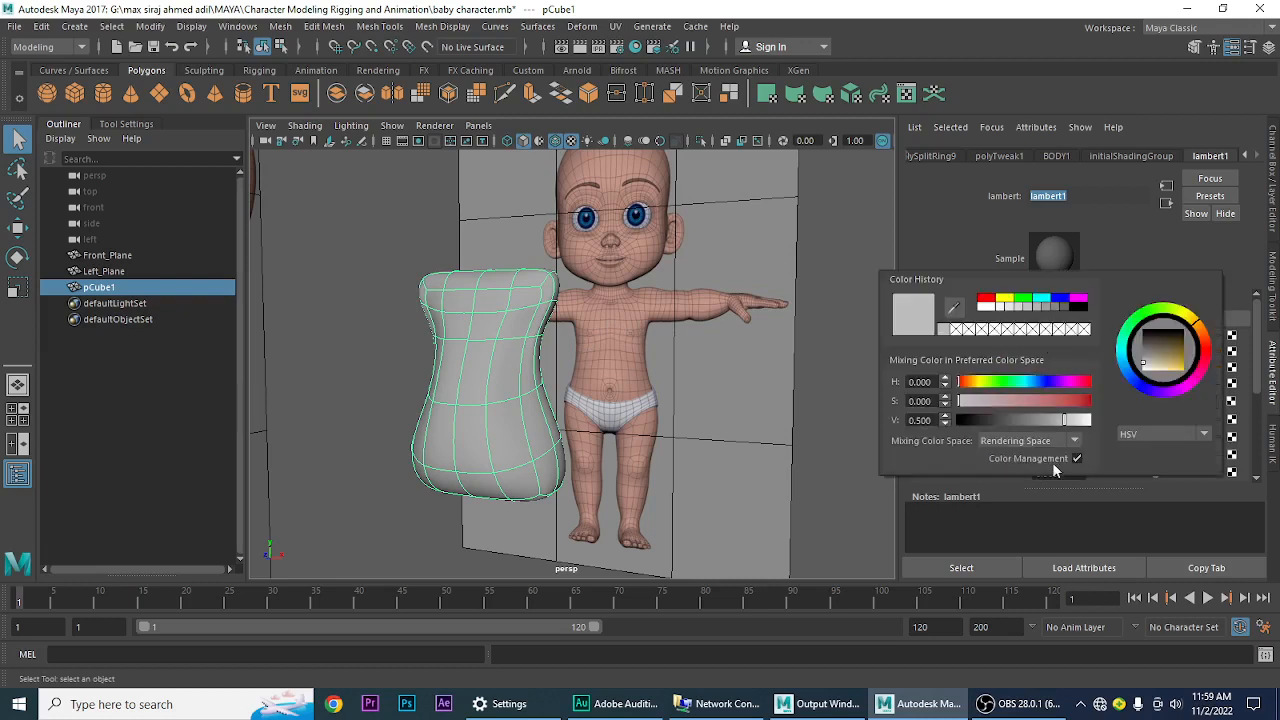
click(953, 308)
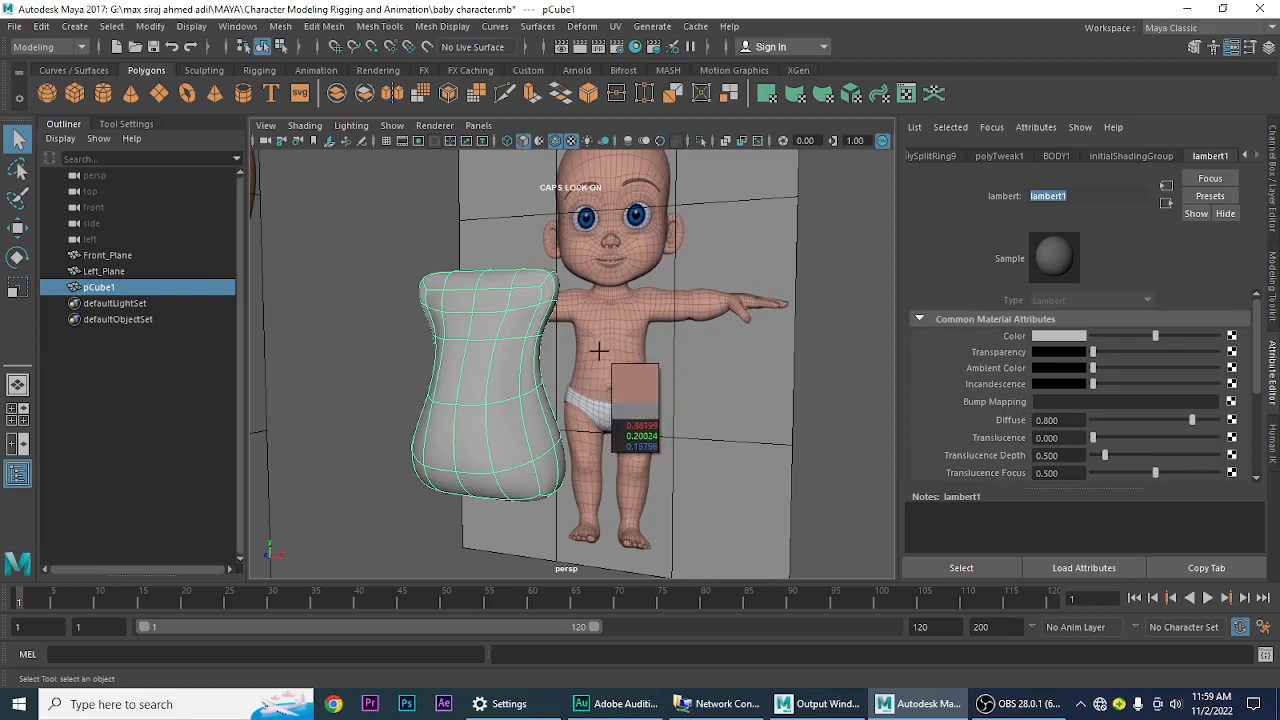
click(705, 301)
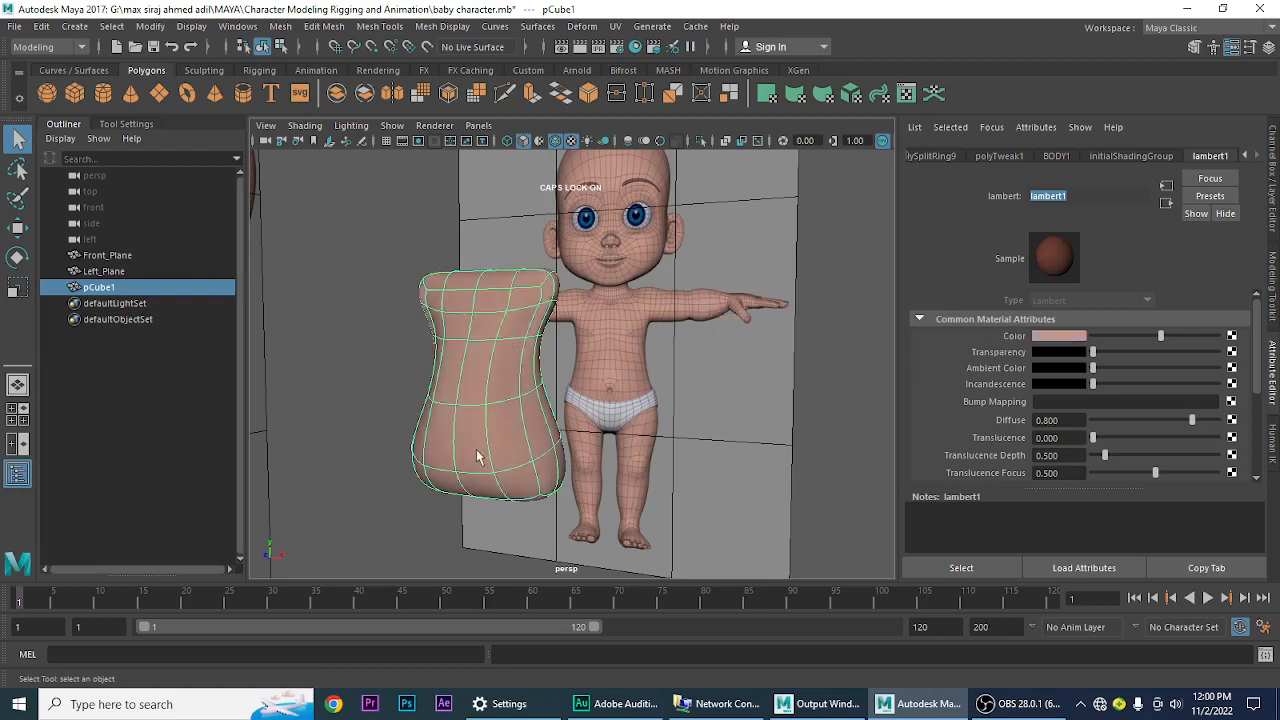
- Reduce the saturation of the lambert1 color slightly to get a paler skin tone, and deselect the torso
click(1047, 338)
click(1066, 340)
drag(1051, 401, 1034, 408)
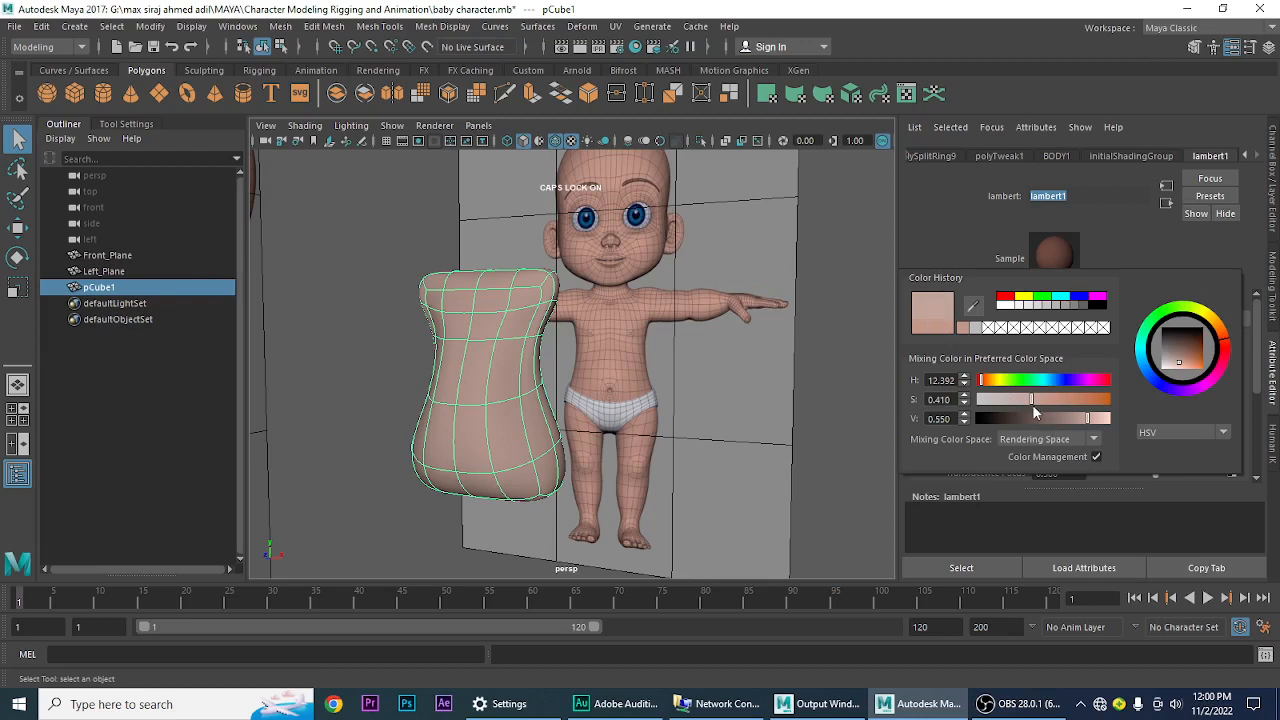
mouse_move(1035, 399)
mouse_down()
mouse_move(1088, 400)
mouse_move(1049, 400)
mouse_up()
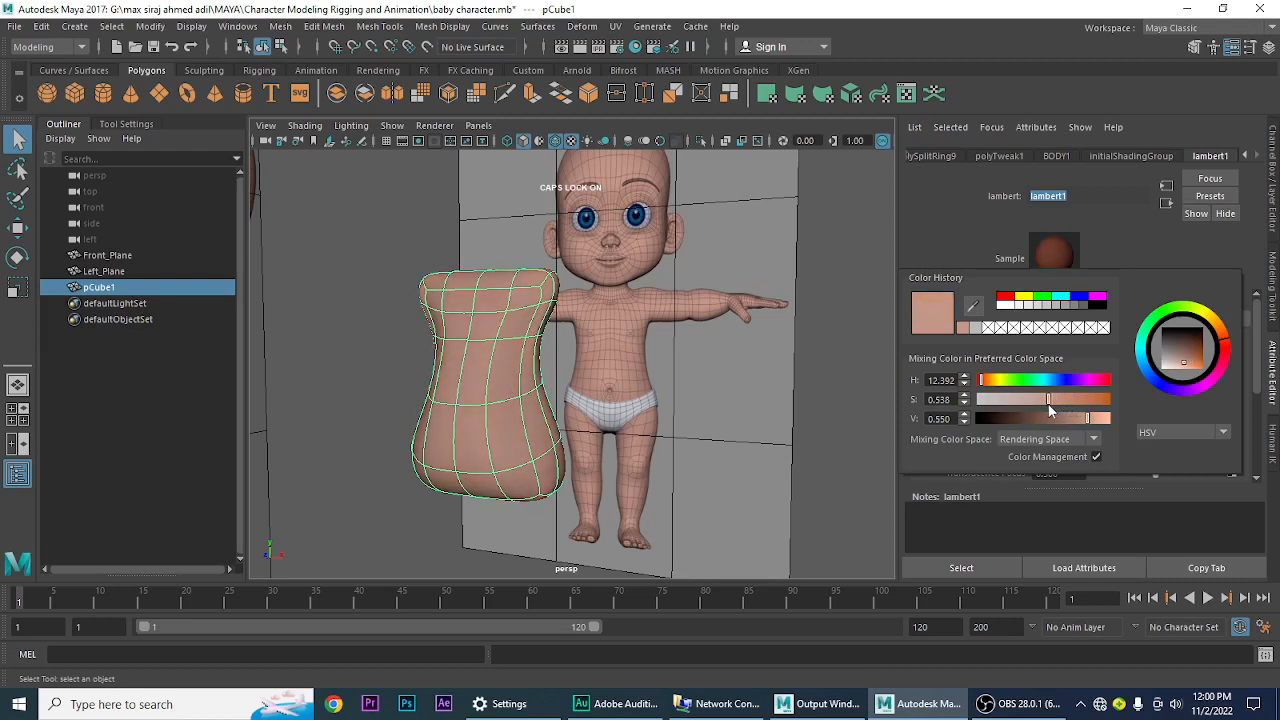
drag(1035, 404, 1029, 404)
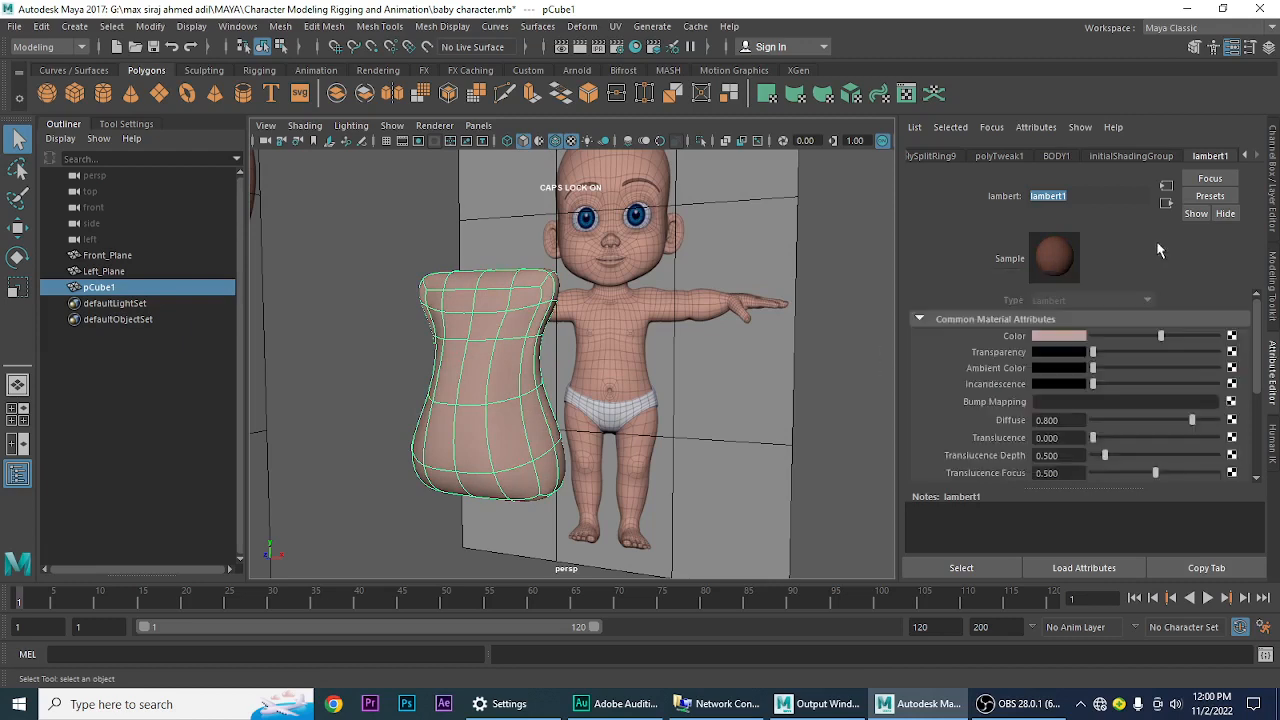
click(781, 244)
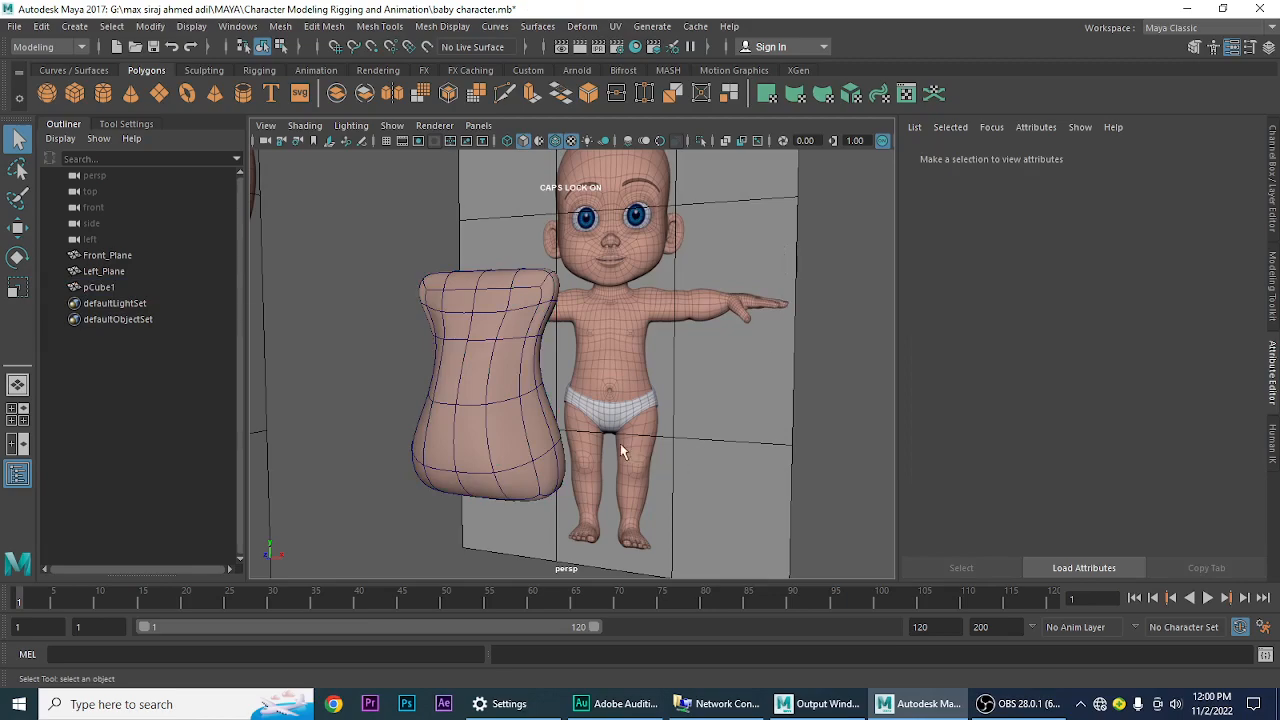
- Compare the torso's smooth preview with its unsmoothed low-poly display, and leave it in the low-poly display
mouse_move(620, 443)
alt+mouse_down()
mouse_move(711, 469)
mouse_move(772, 440)
mouse_move(803, 454)
mouse_move(569, 460)
mouse_move(556, 407)
mouse_move(594, 371)
mouse_move(625, 447)
alt+mouse_up()
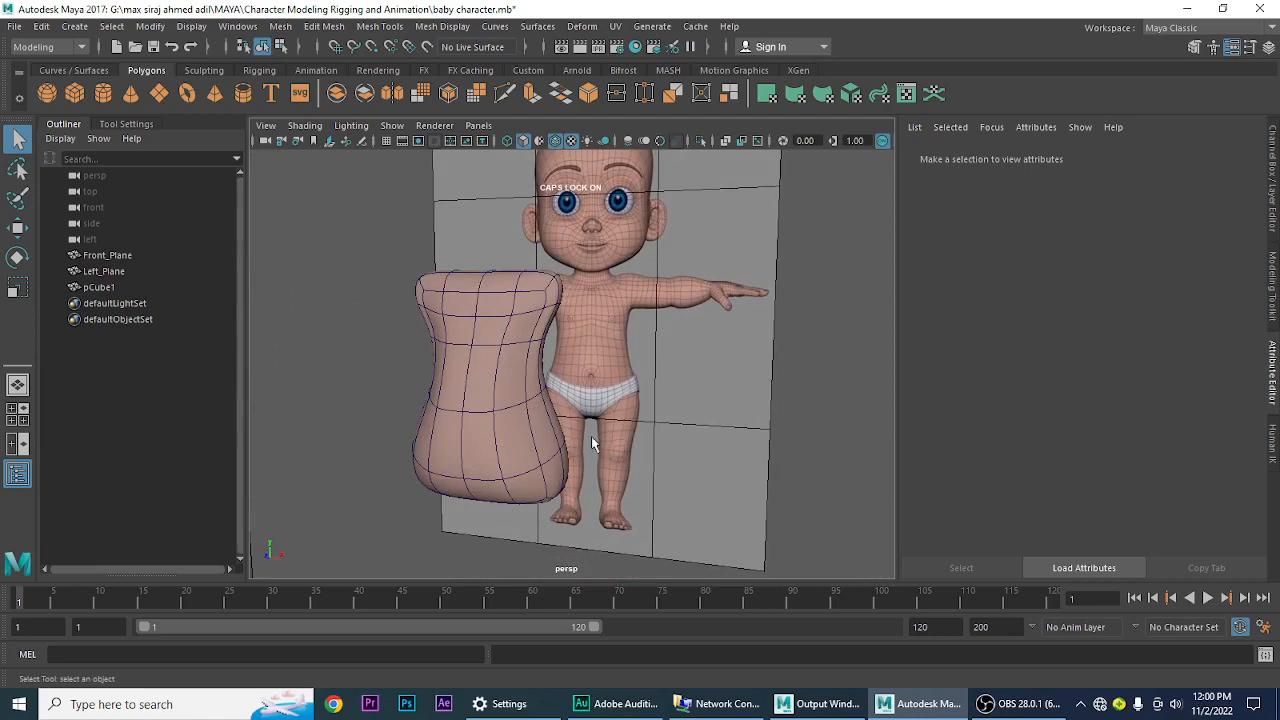
alt+drag(520, 393, 487, 420)
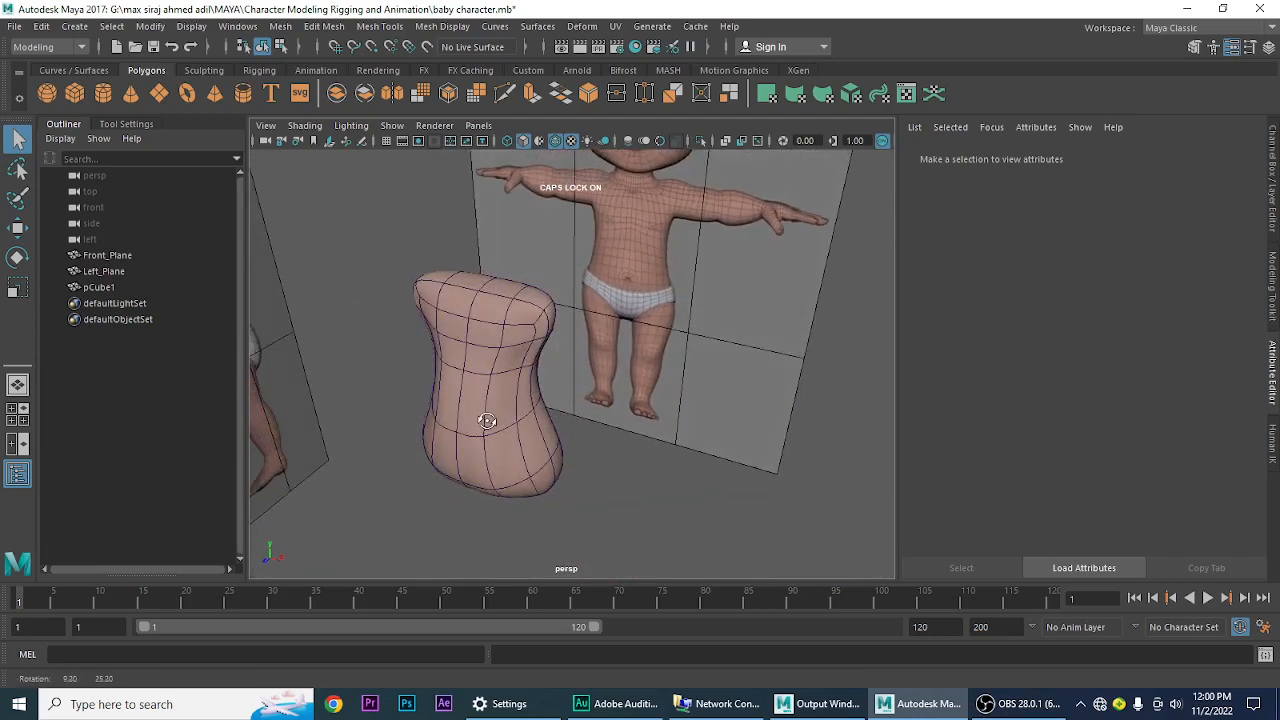
click(515, 327)
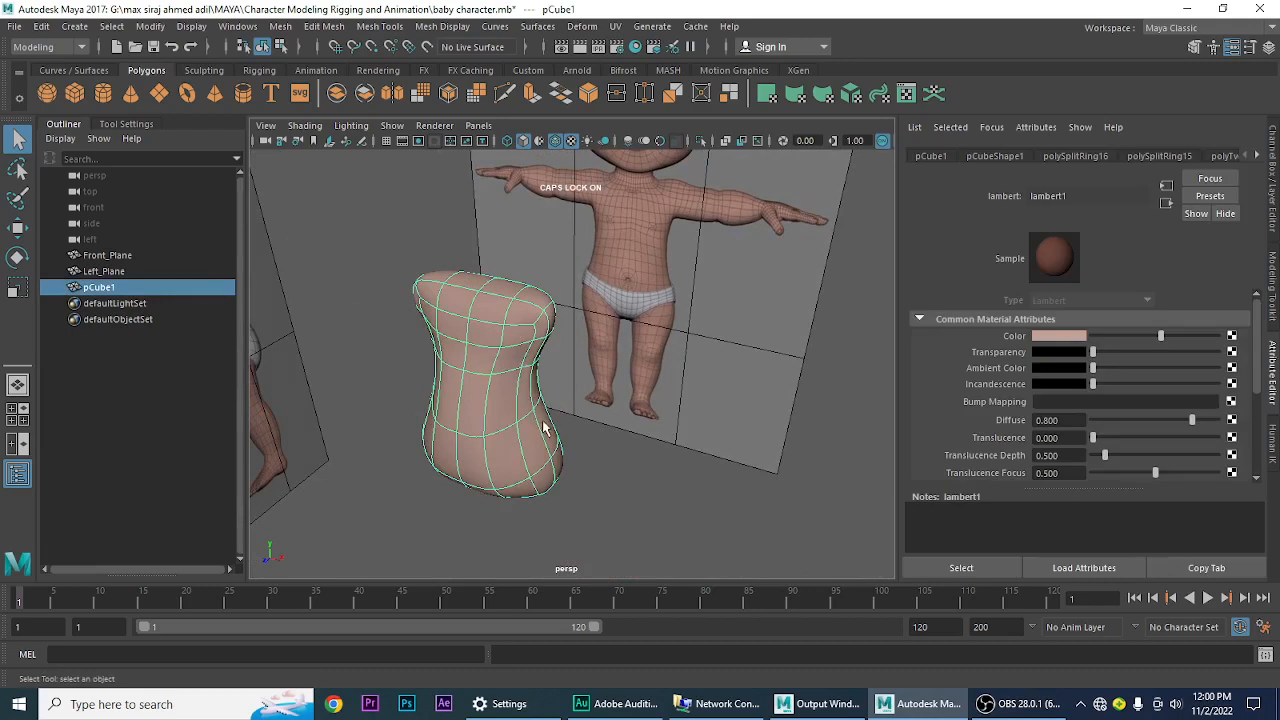
key(1)
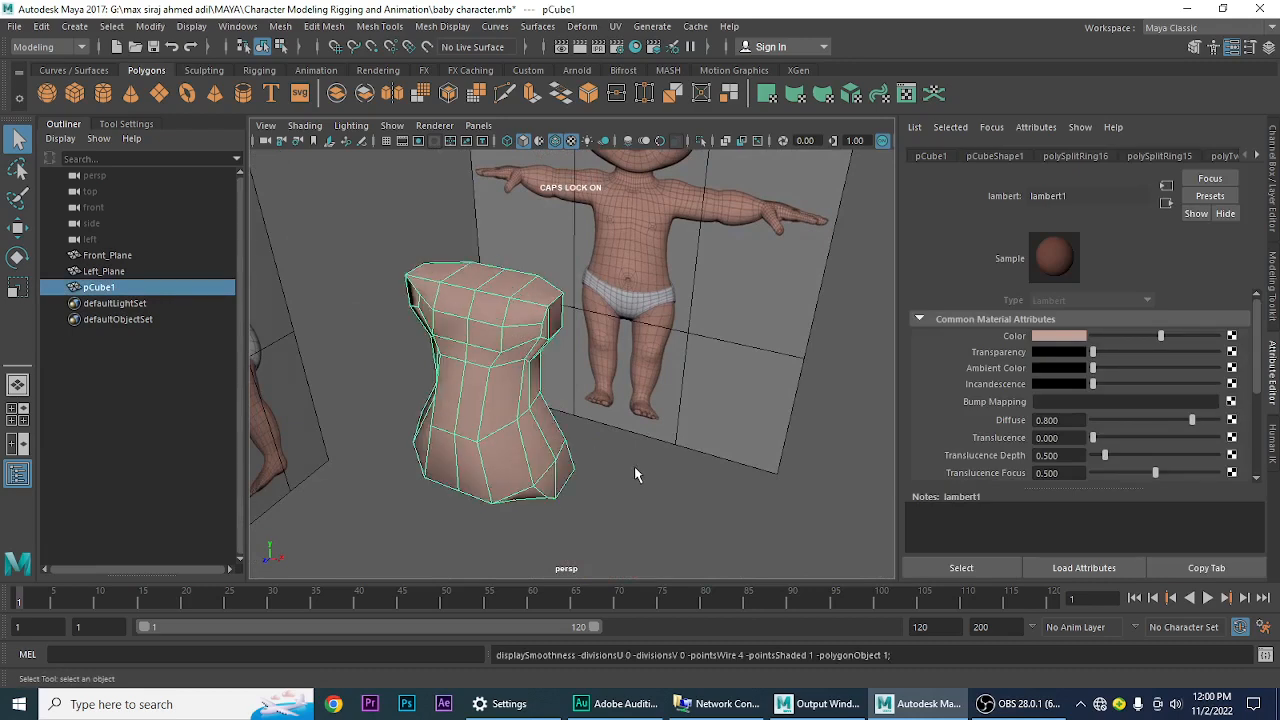
key(3)
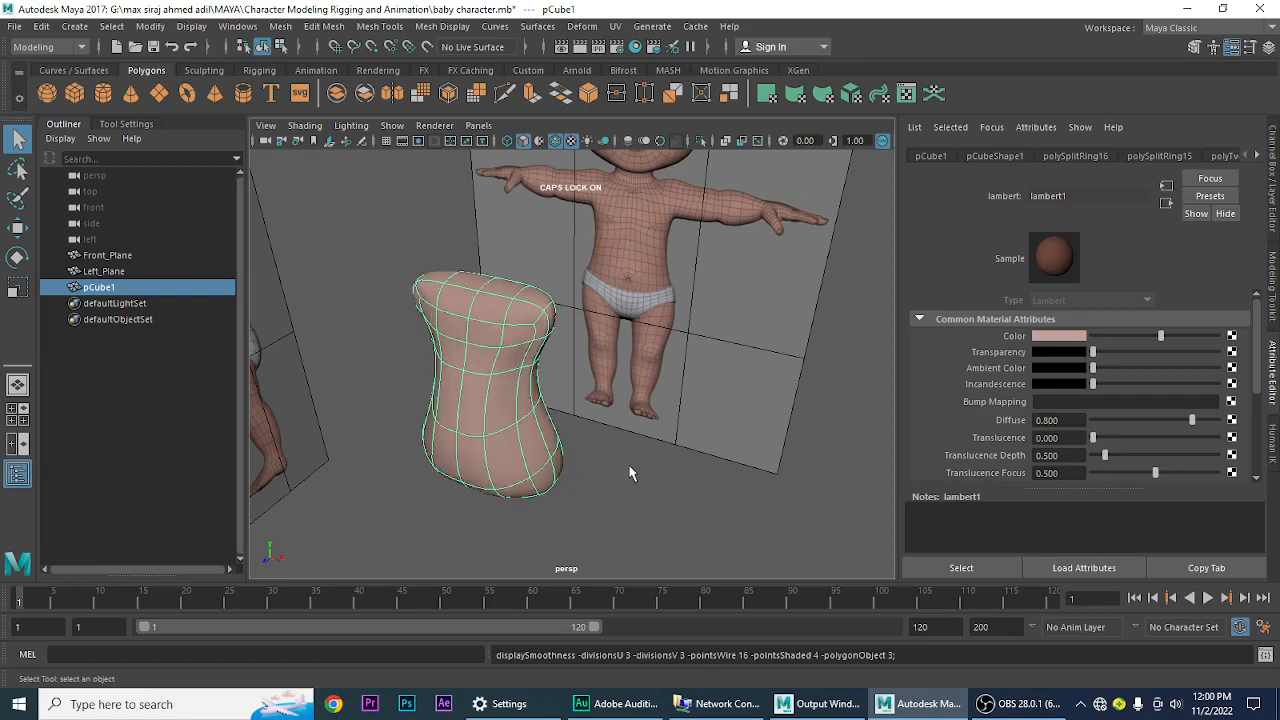
key(1)
key(3)
key(1)
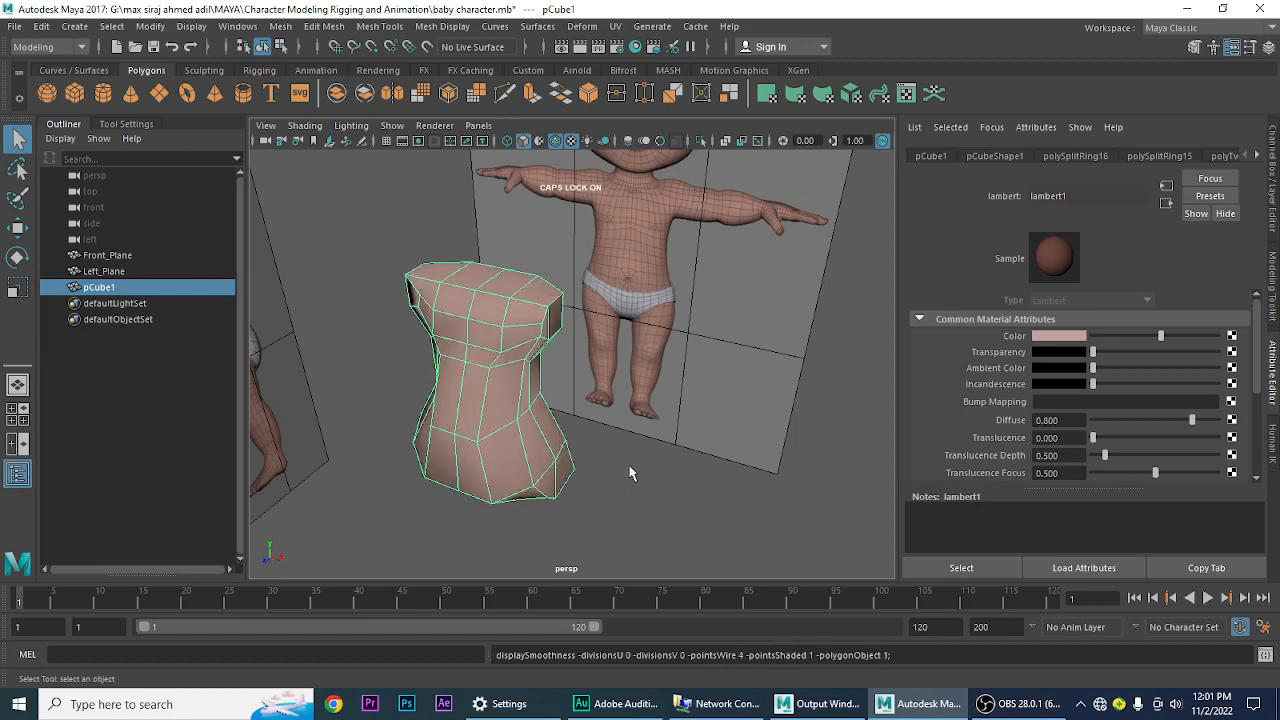
key(3)
key(1)
- Select the vertical edges on the front of the chest and move them slightly forward, judging the shape in smooth preview
alt+drag(588, 440, 519, 430)
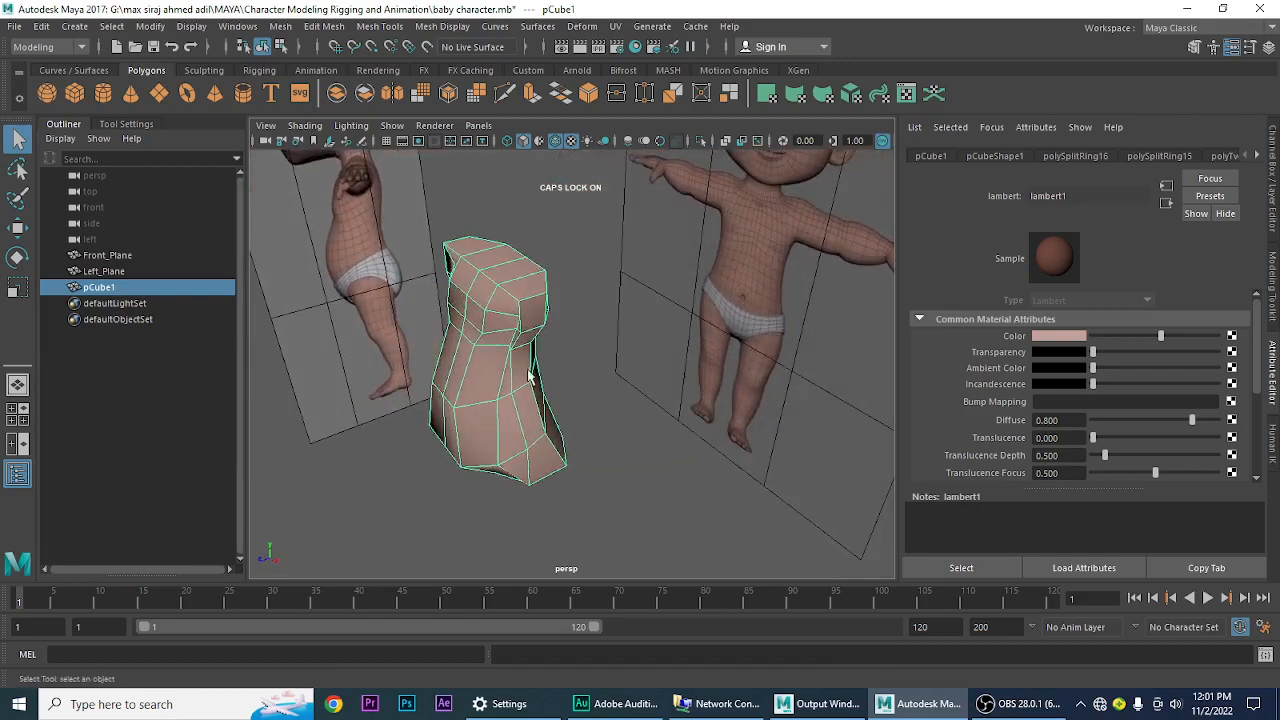
alt+right_drag(531, 371, 586, 435)
alt+drag(587, 436, 530, 444)
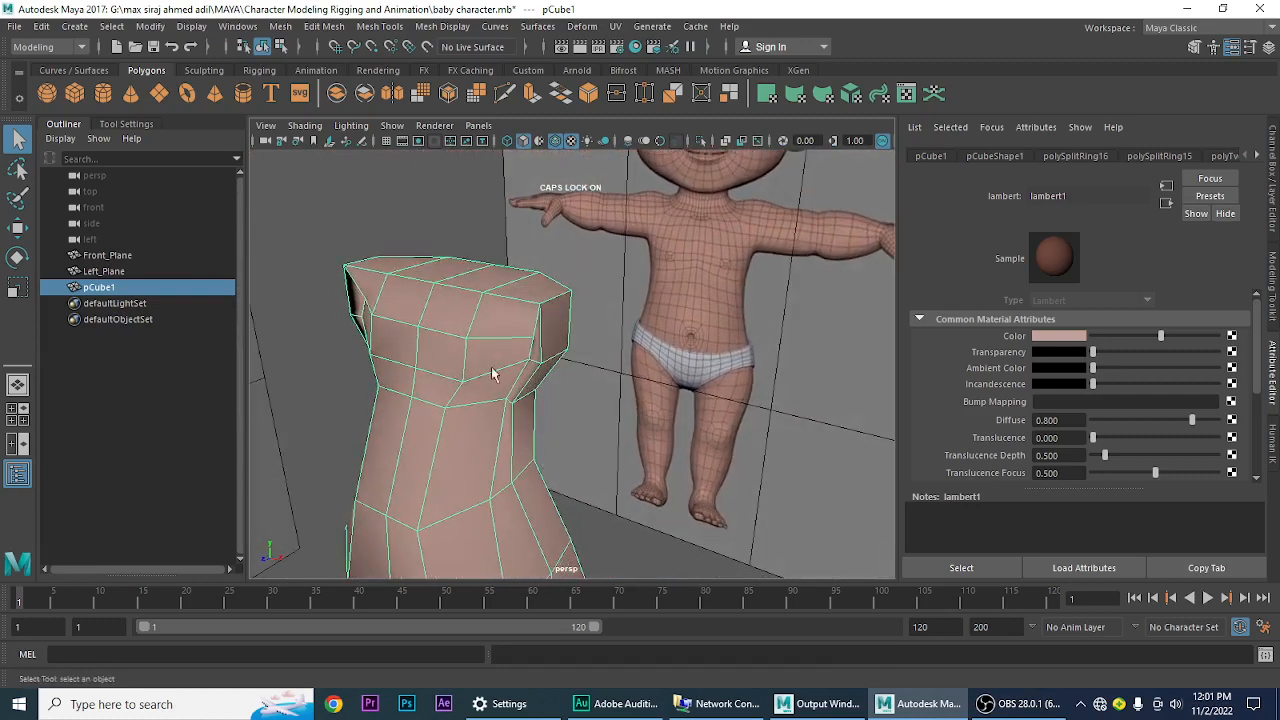
right_drag(503, 349, 492, 205)
click(532, 352)
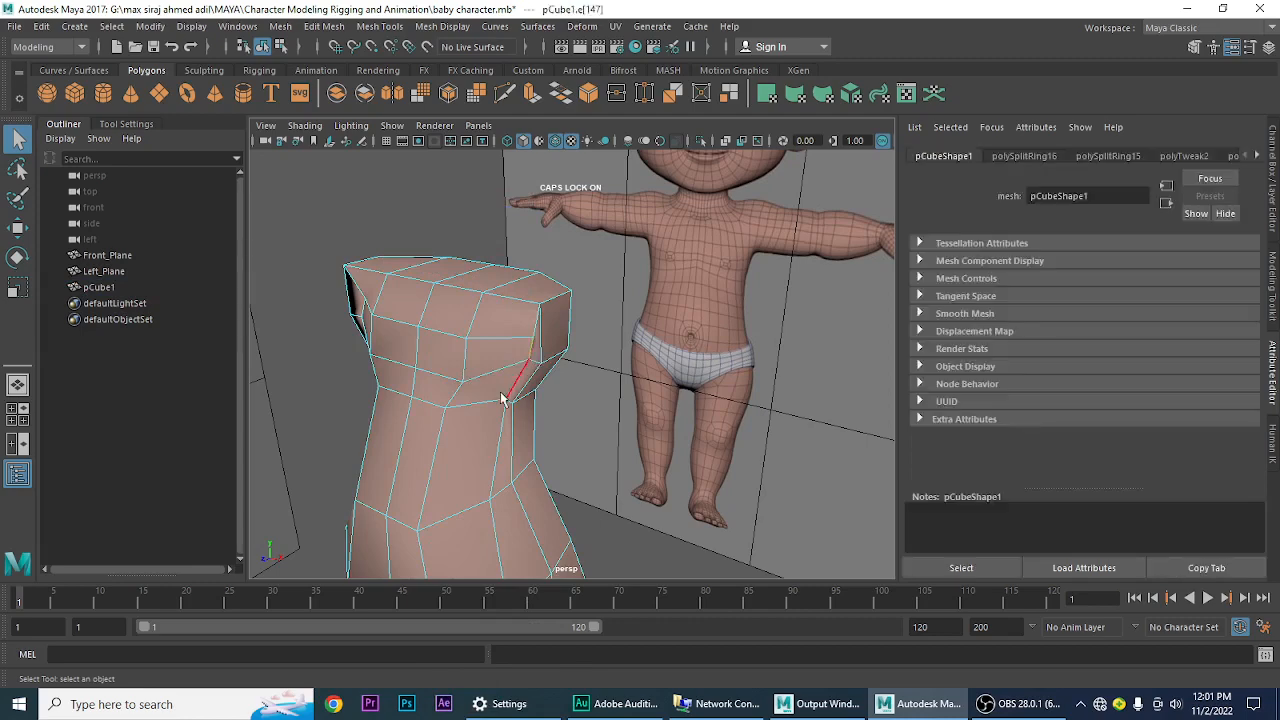
alt+drag(506, 394, 416, 409)
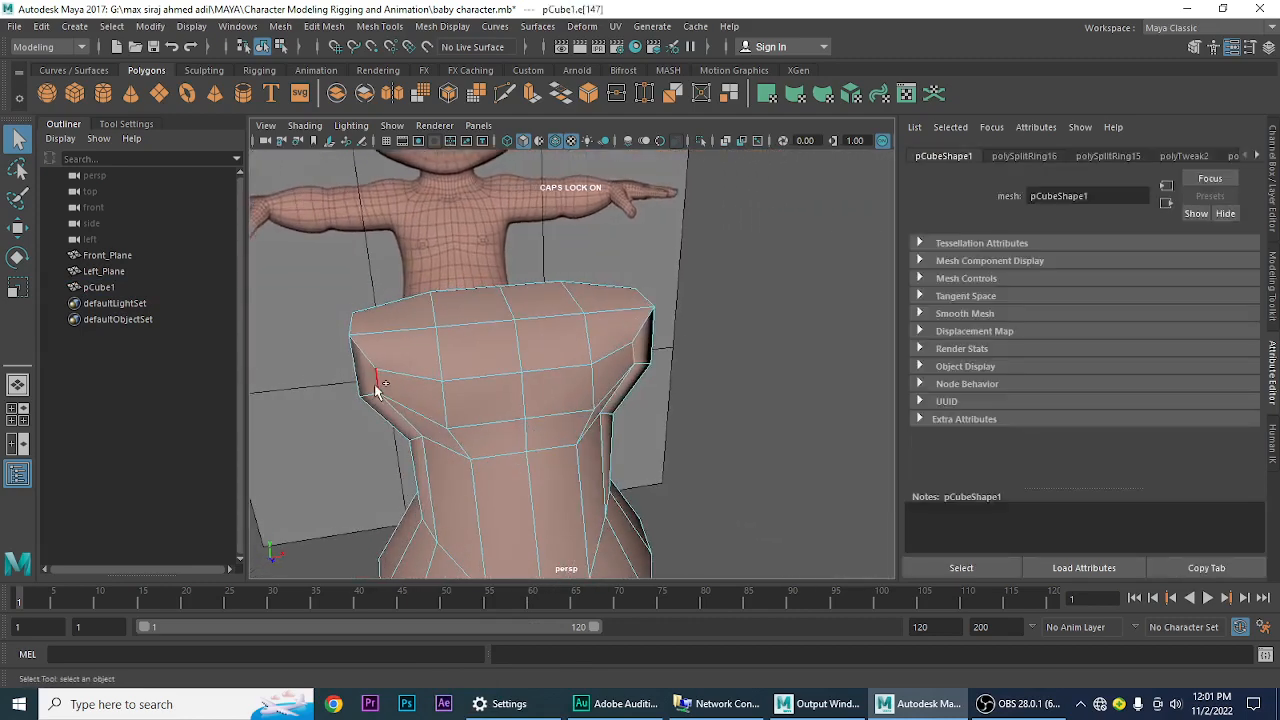
key(3)
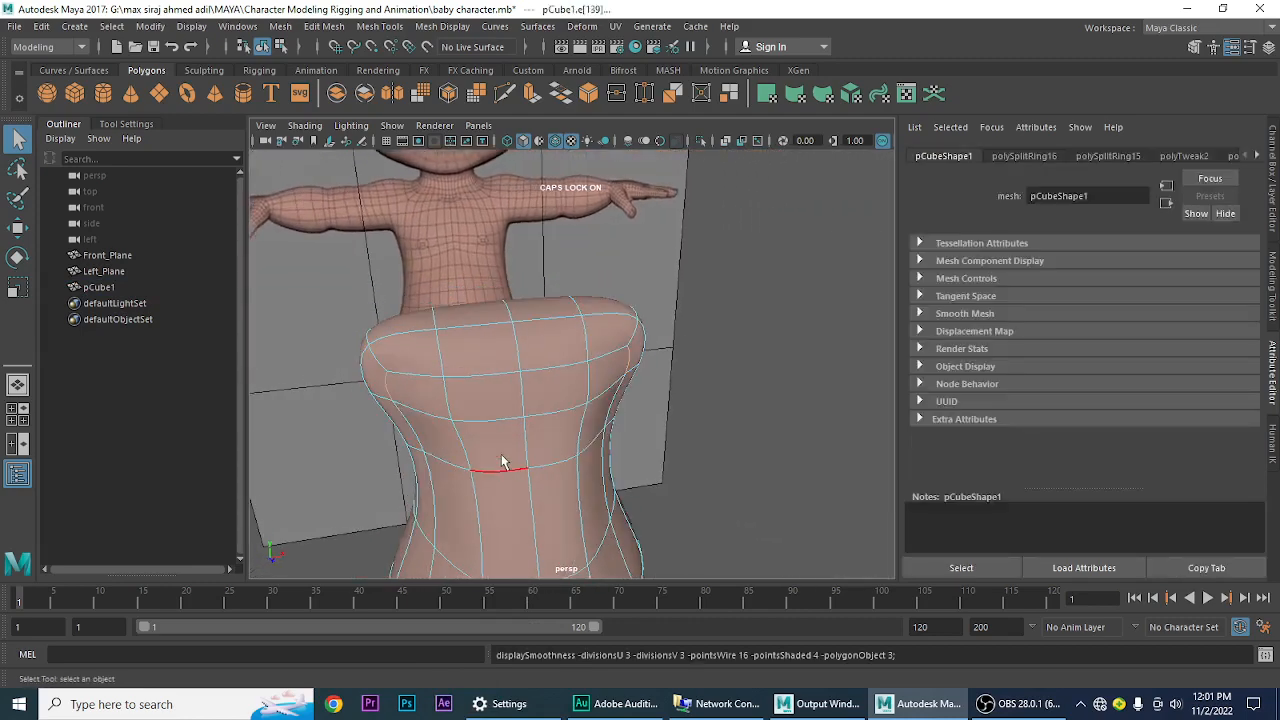
alt+drag(543, 486, 427, 483)
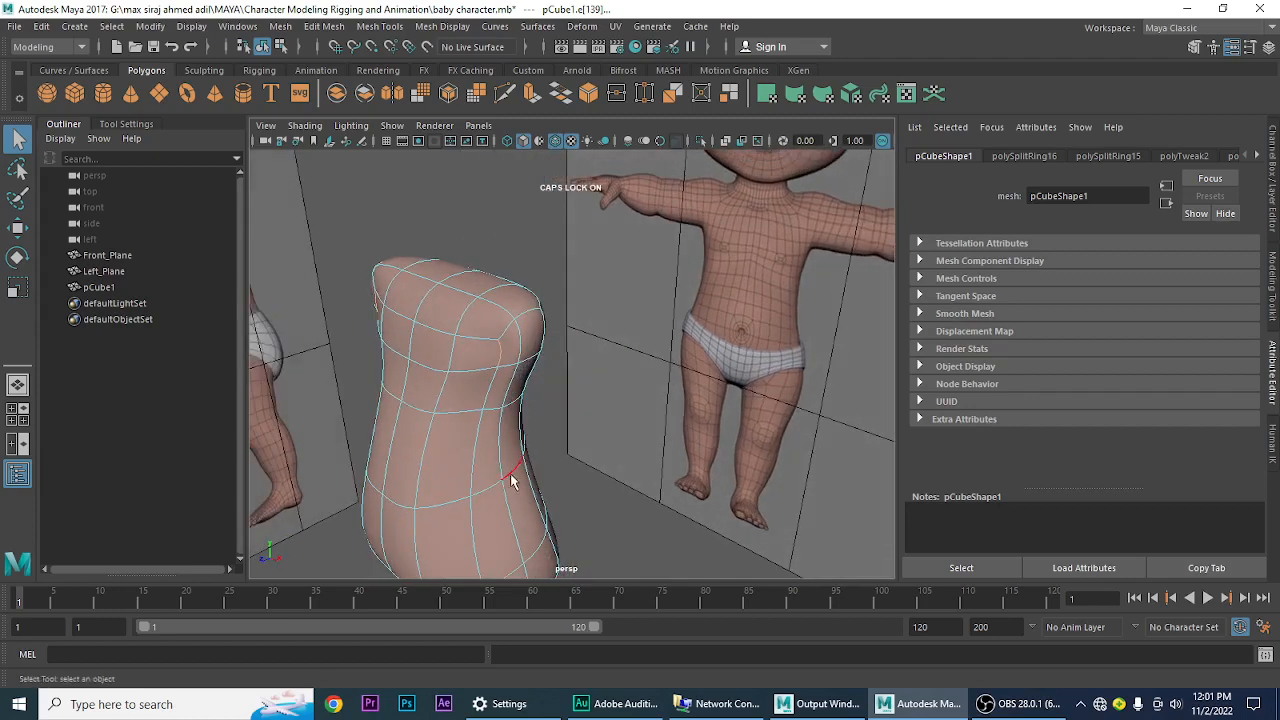
key(w)
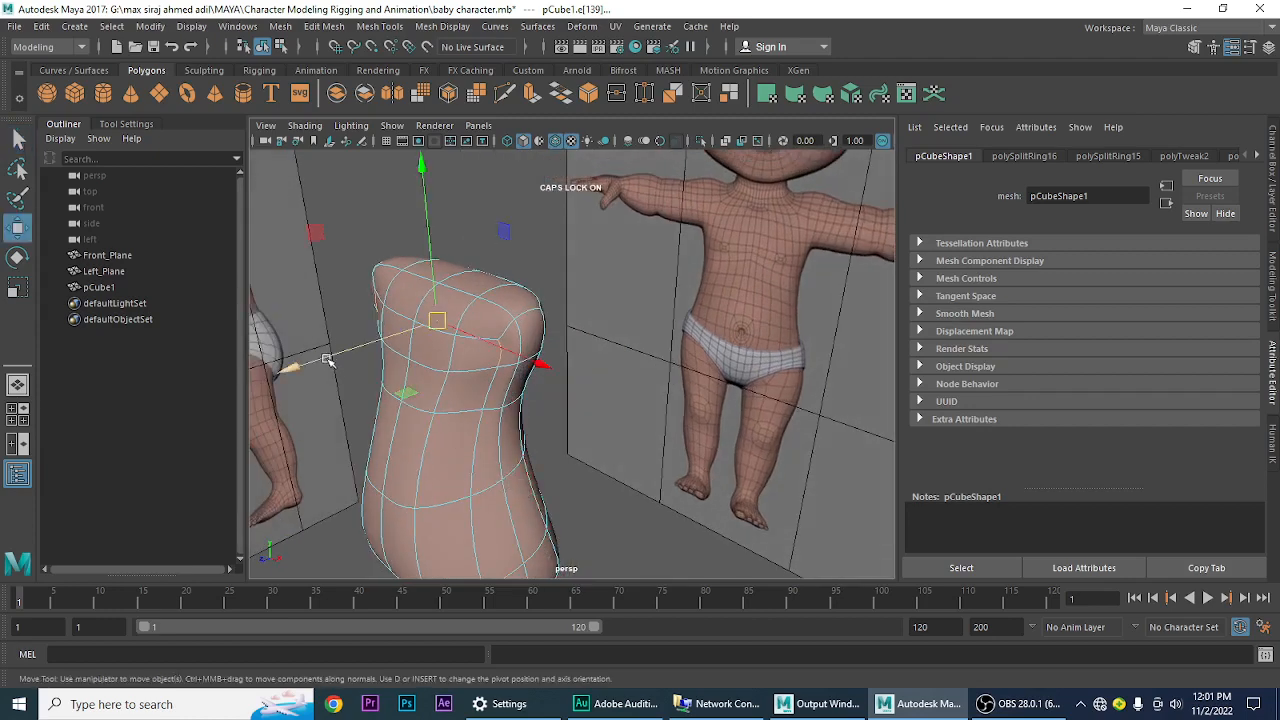
drag(328, 360, 306, 372)
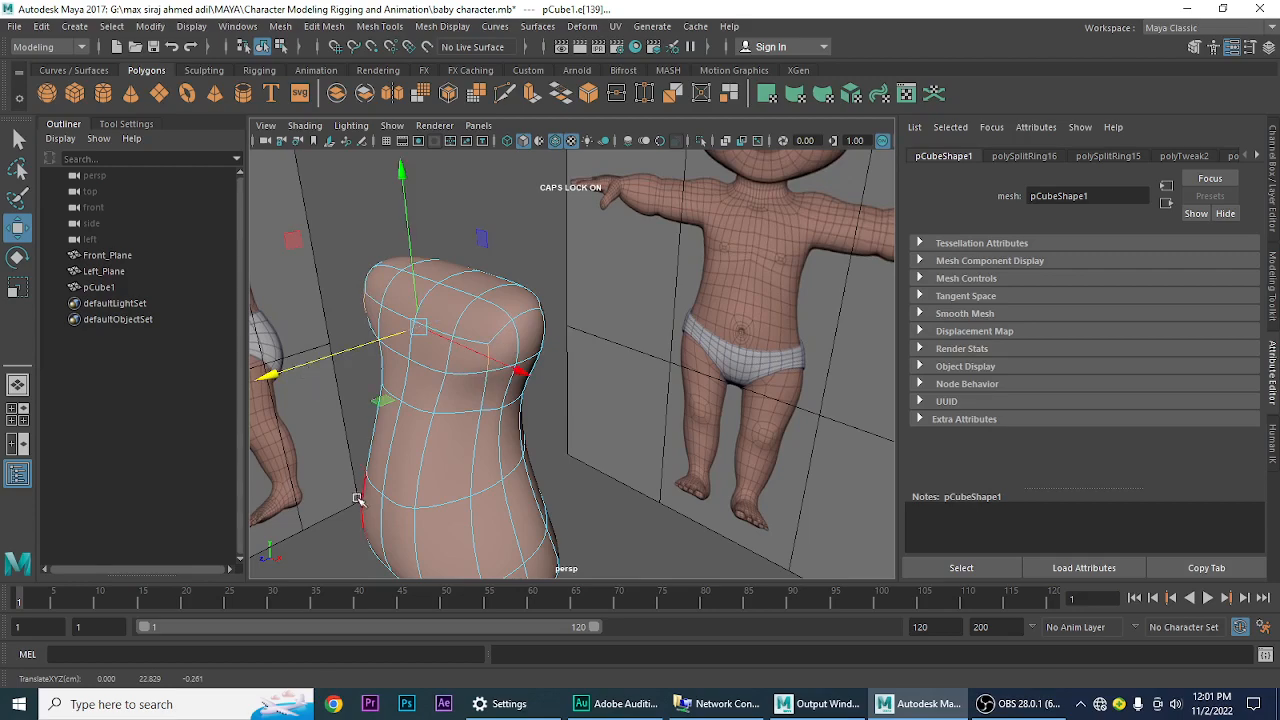
- In low-poly display, select the two vertical upper-back edges on either side of the centre line and scale them slightly apart sideways
alt+drag(376, 498, 568, 487)
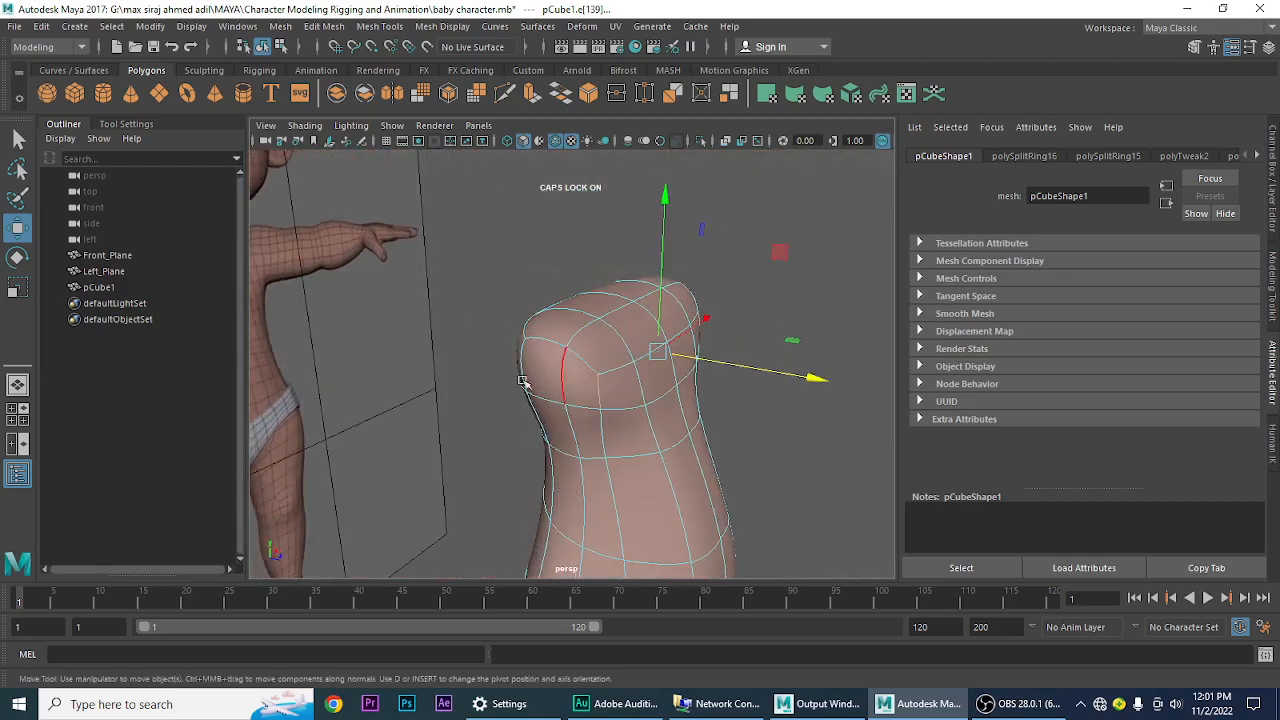
alt+drag(526, 380, 540, 475)
key(1)
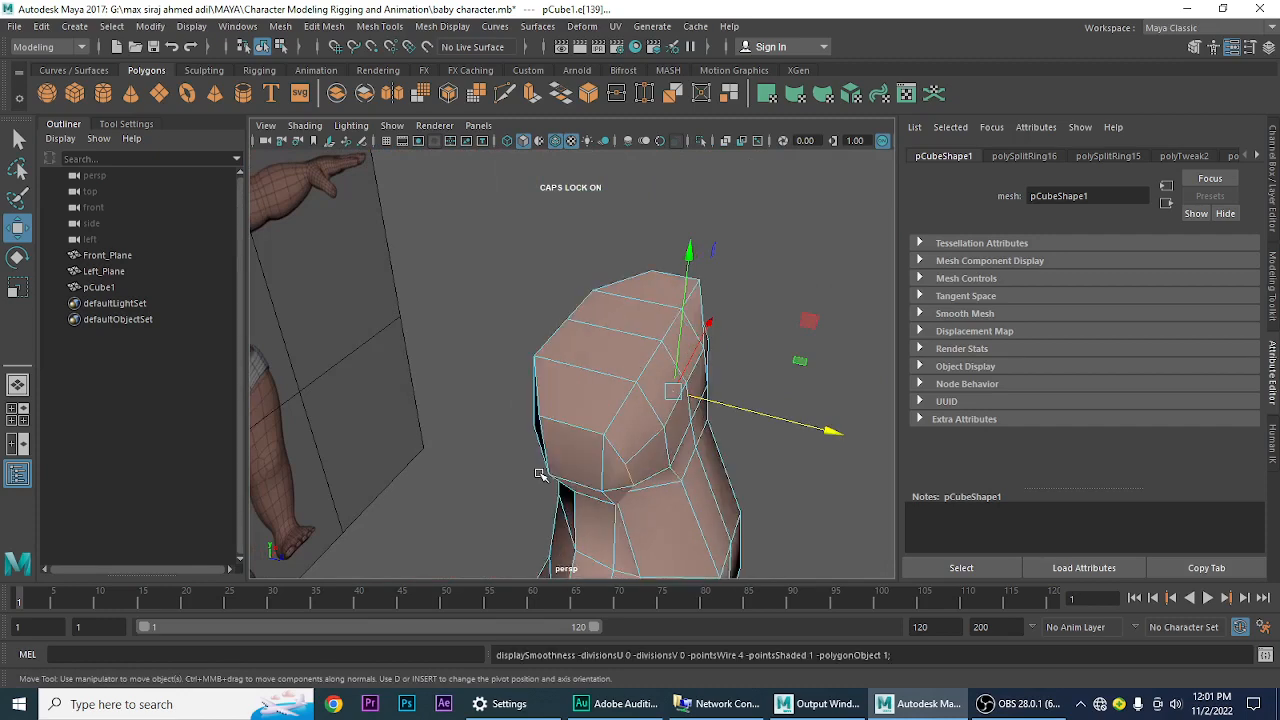
alt+drag(642, 506, 647, 480)
alt+drag(669, 418, 662, 482)
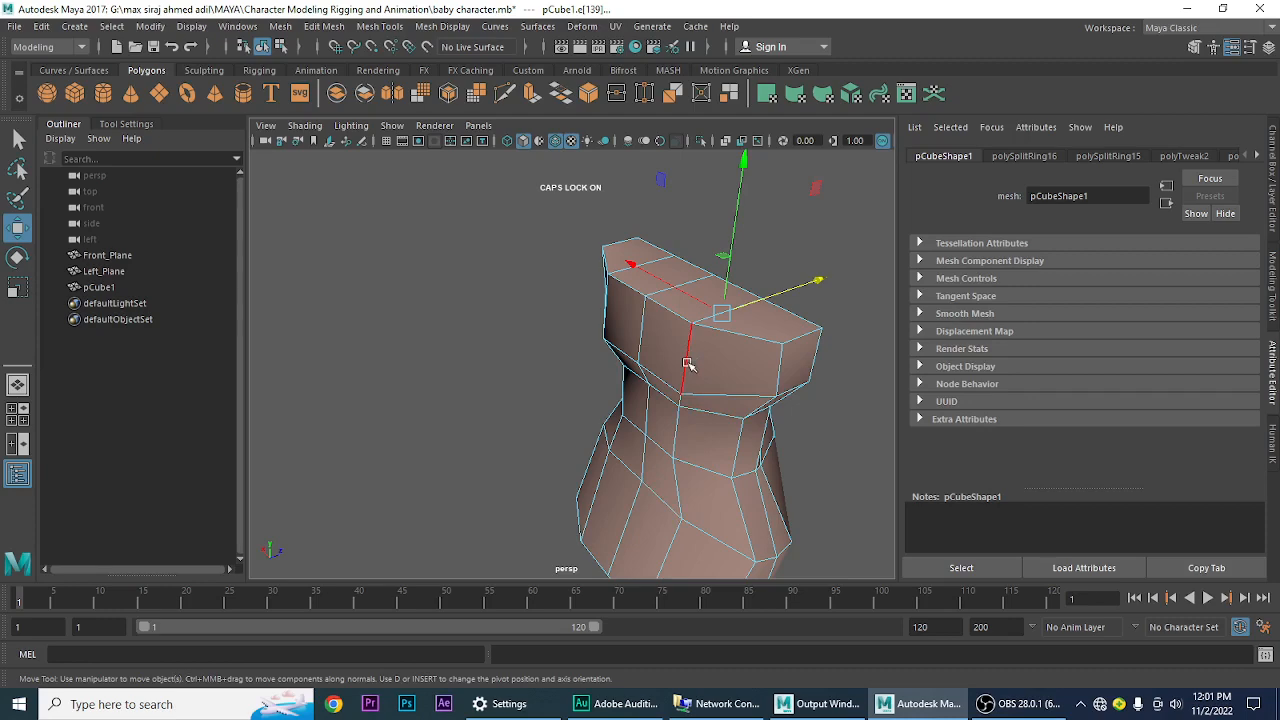
alt+drag(686, 367, 735, 458)
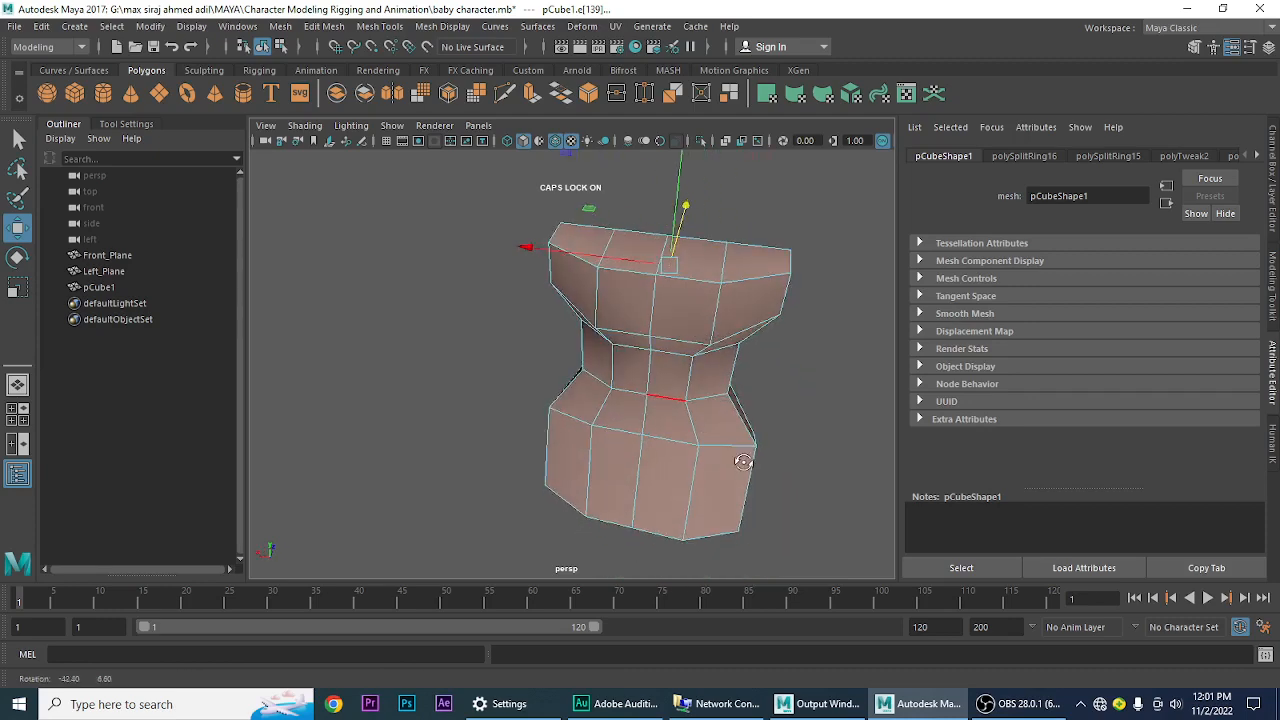
click(711, 318)
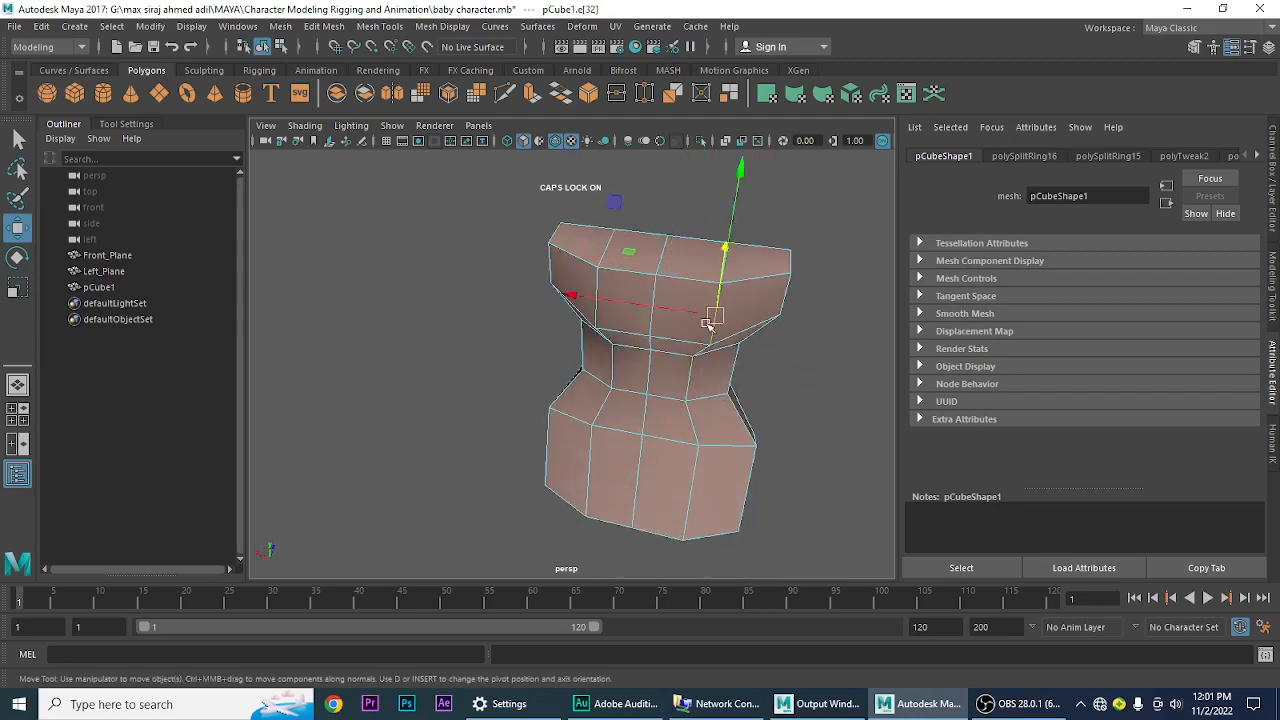
click(605, 302)
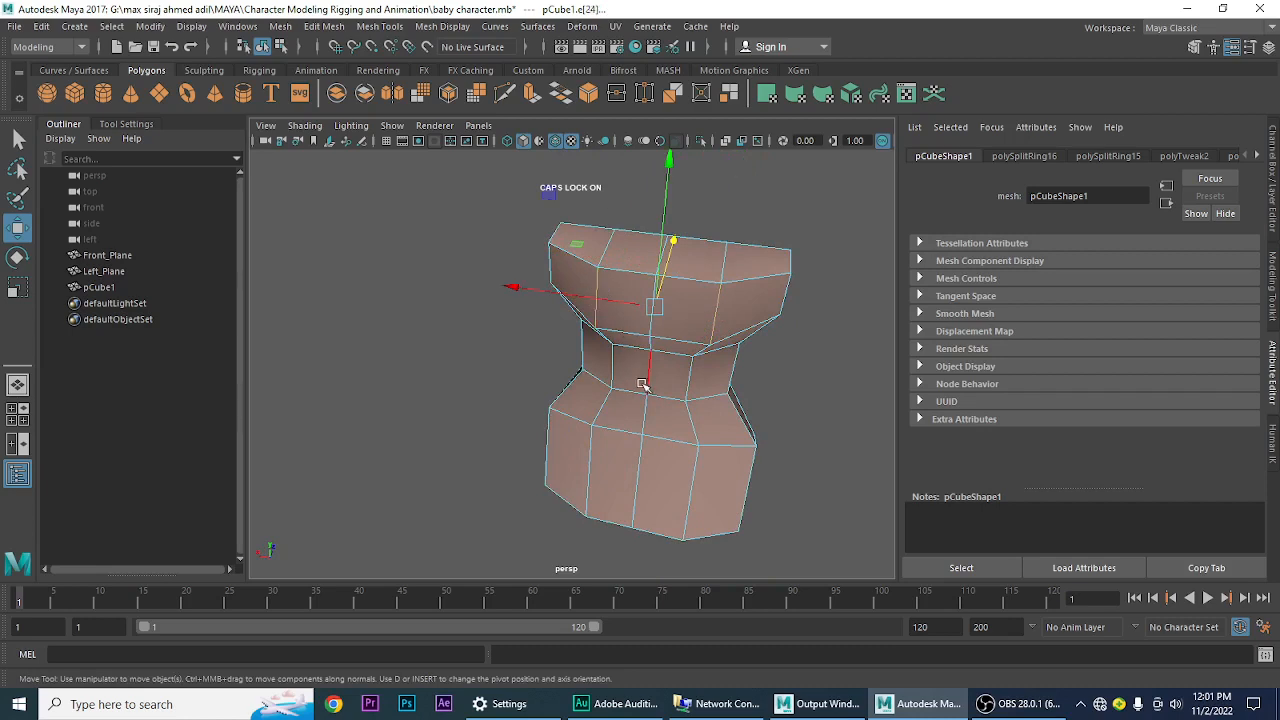
key(r)
mouse_move(538, 306)
mouse_down()
mouse_move(550, 306)
mouse_move(474, 308)
mouse_move(503, 288)
mouse_move(526, 289)
mouse_move(452, 305)
mouse_move(522, 305)
mouse_up()
- Show the torso in smooth preview with its vertices displayed, and examine its shape from all sides against the references
key(3)
alt+drag(700, 423, 585, 390)
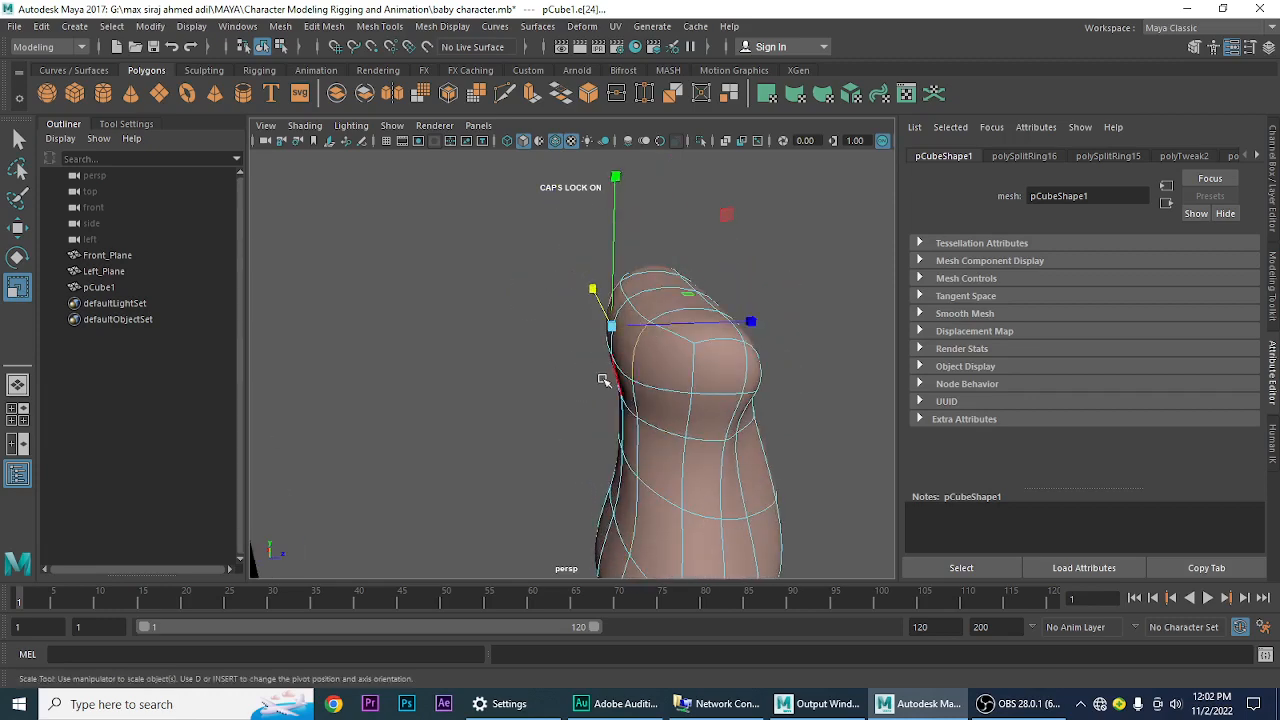
alt+drag(640, 450, 331, 440)
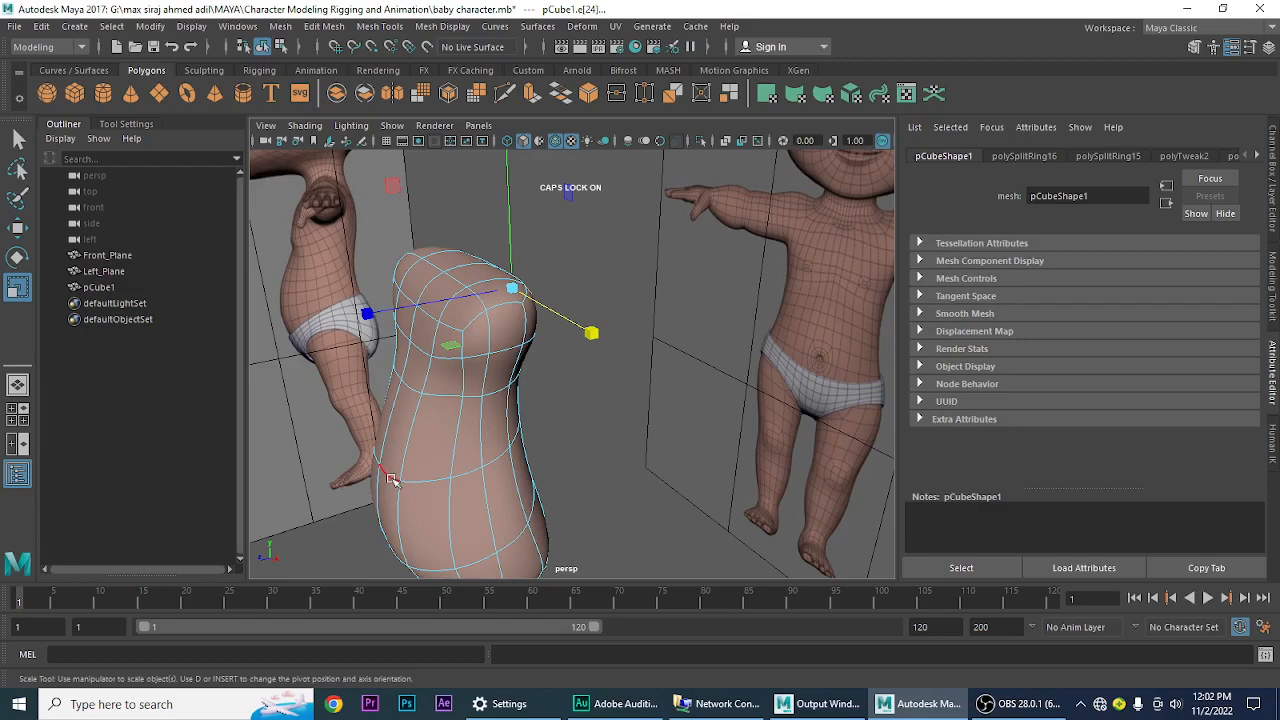
alt+drag(392, 480, 317, 466)
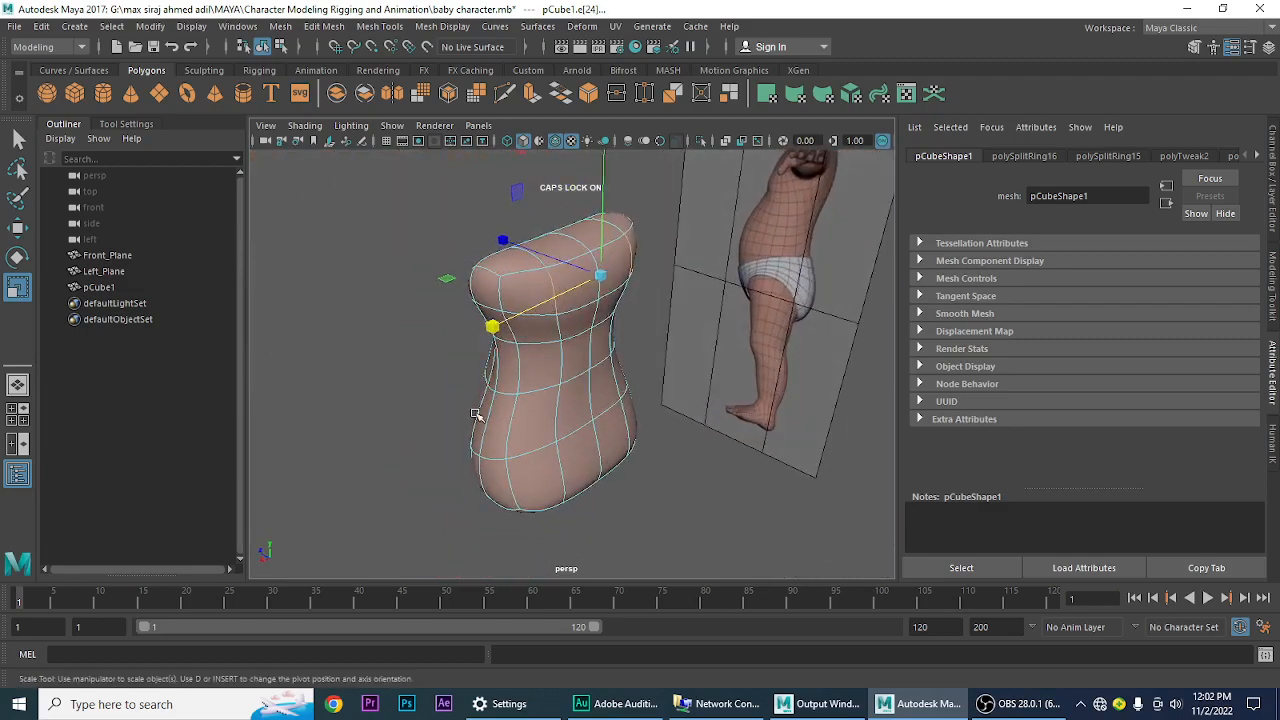
alt+drag(562, 412, 662, 403)
scroll(514, 406, up, 5)
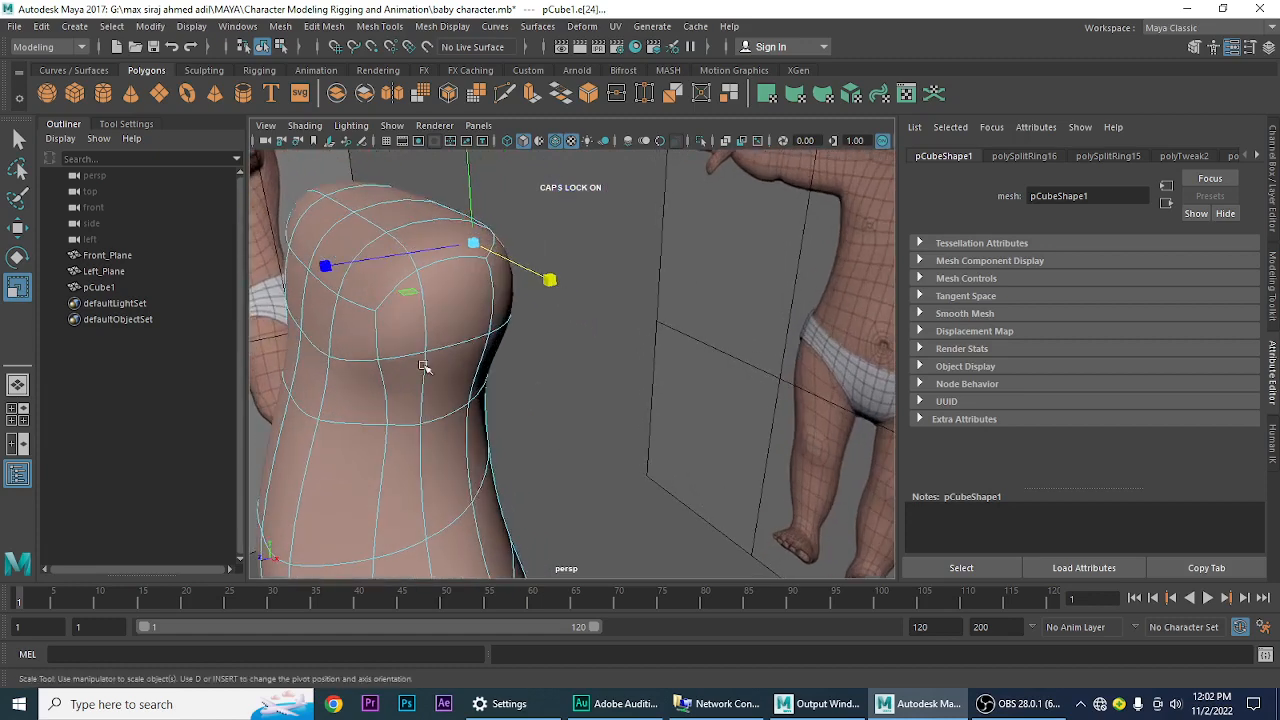
right_drag(430, 345, 355, 263)
alt+drag(564, 465, 634, 385)
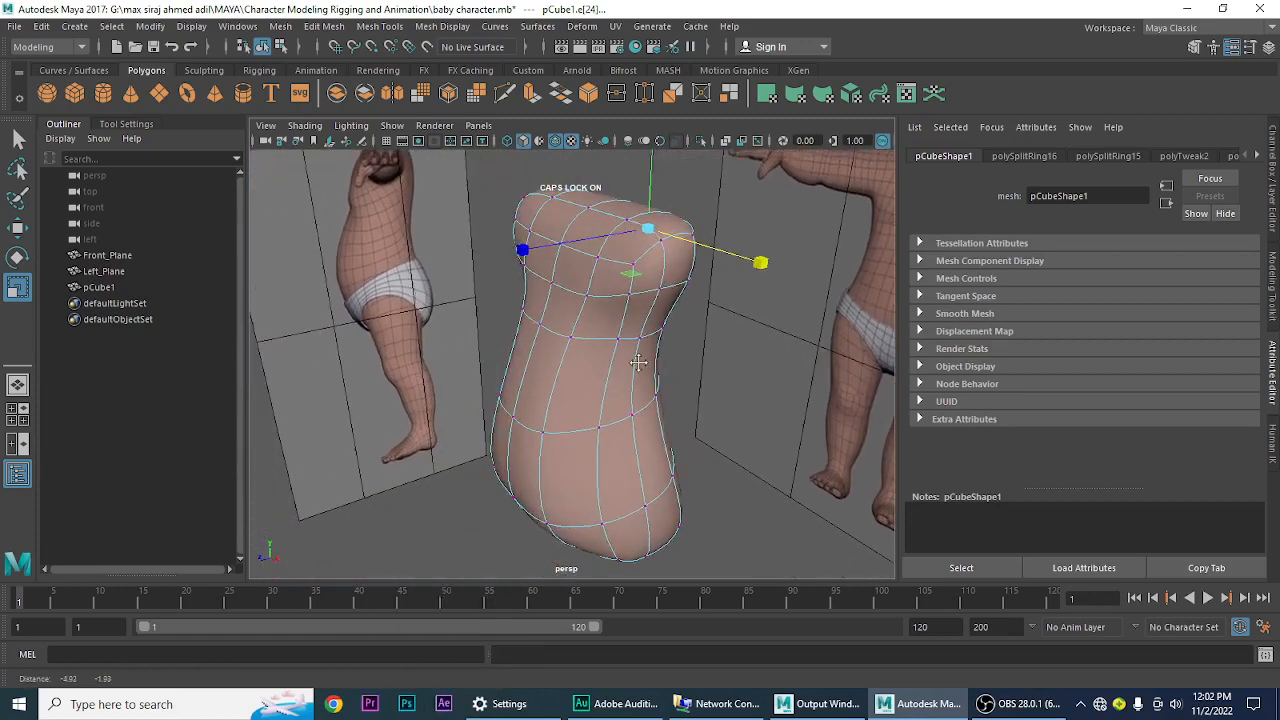
alt+drag(522, 419, 680, 423)
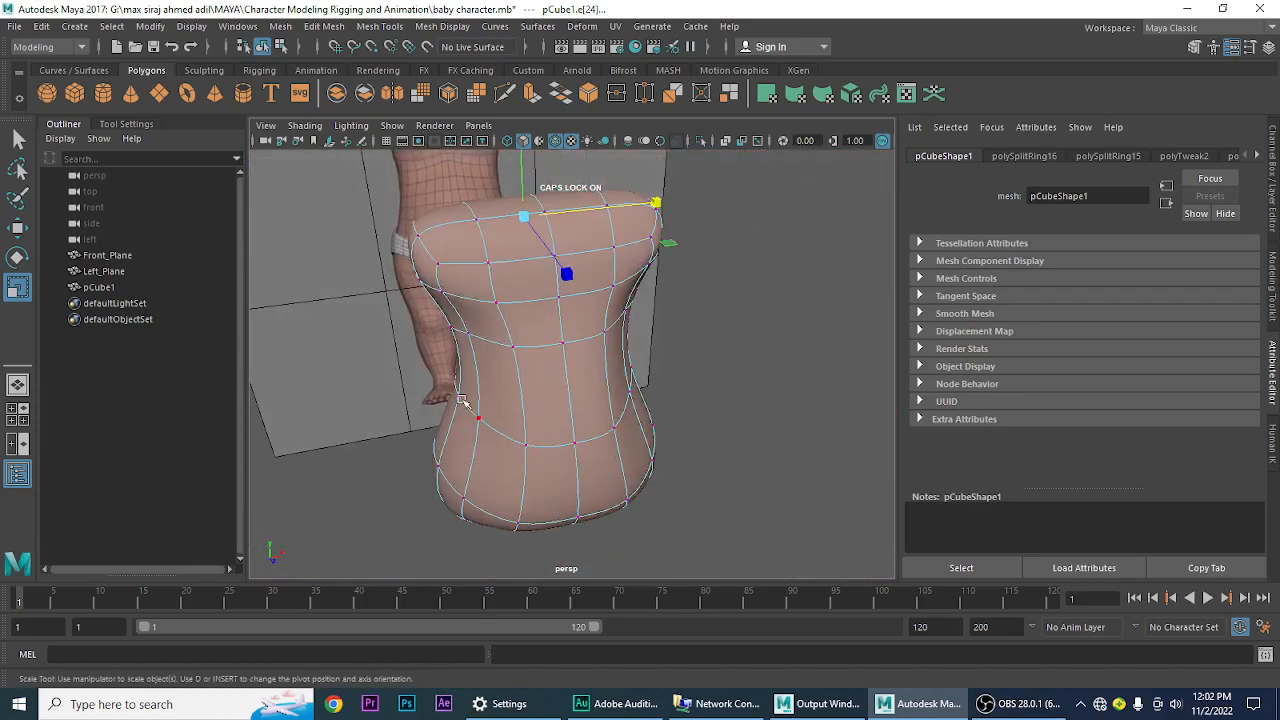
alt+drag(617, 333, 433, 298)
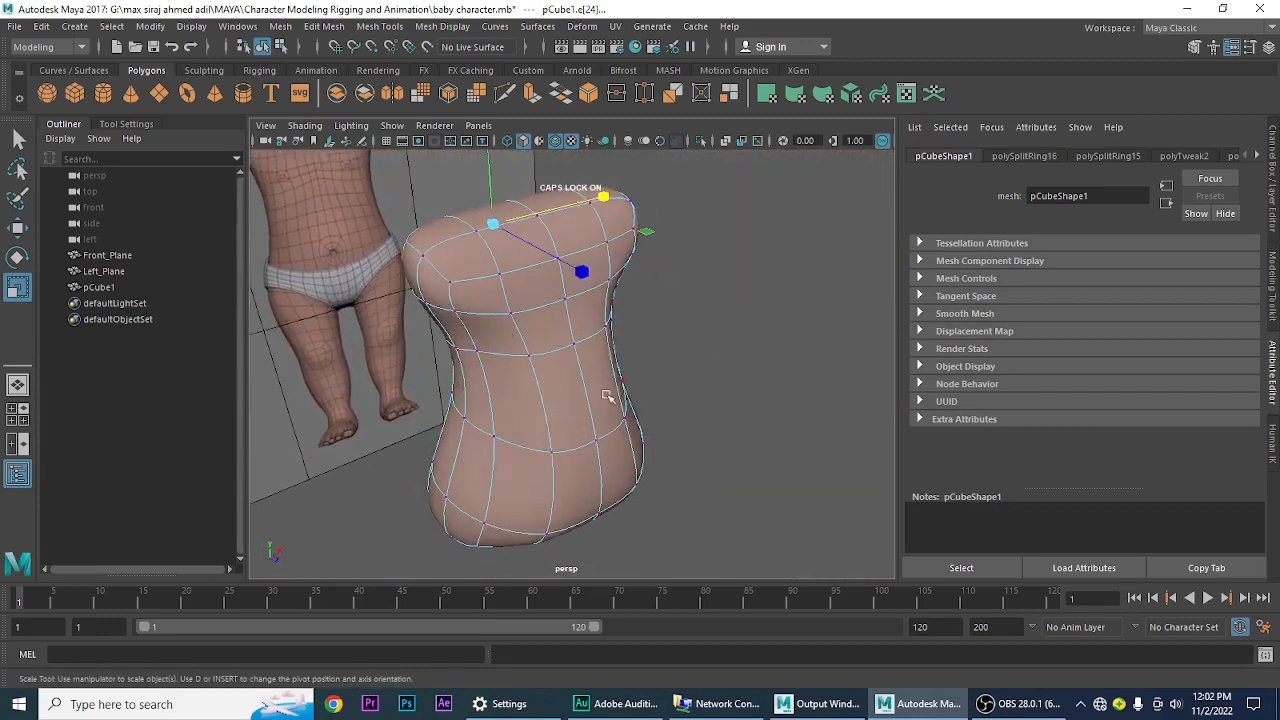
alt+drag(607, 396, 424, 388)
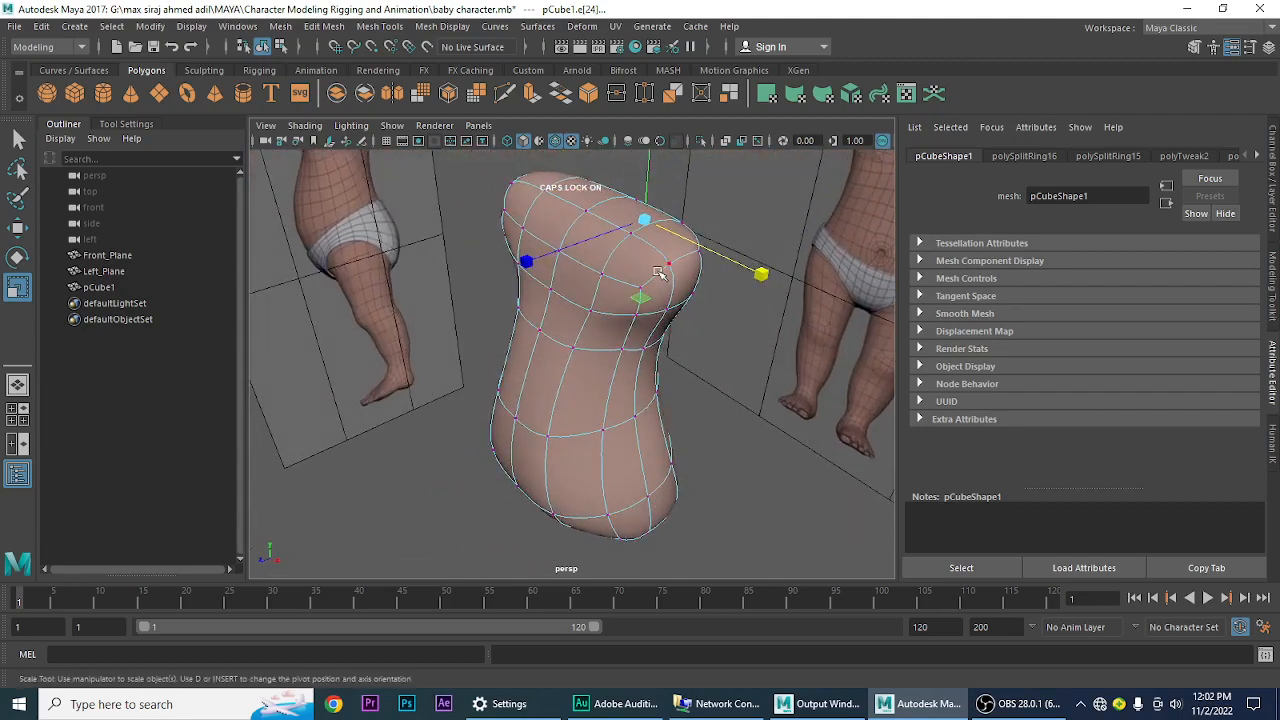
alt+drag(507, 373, 478, 366)
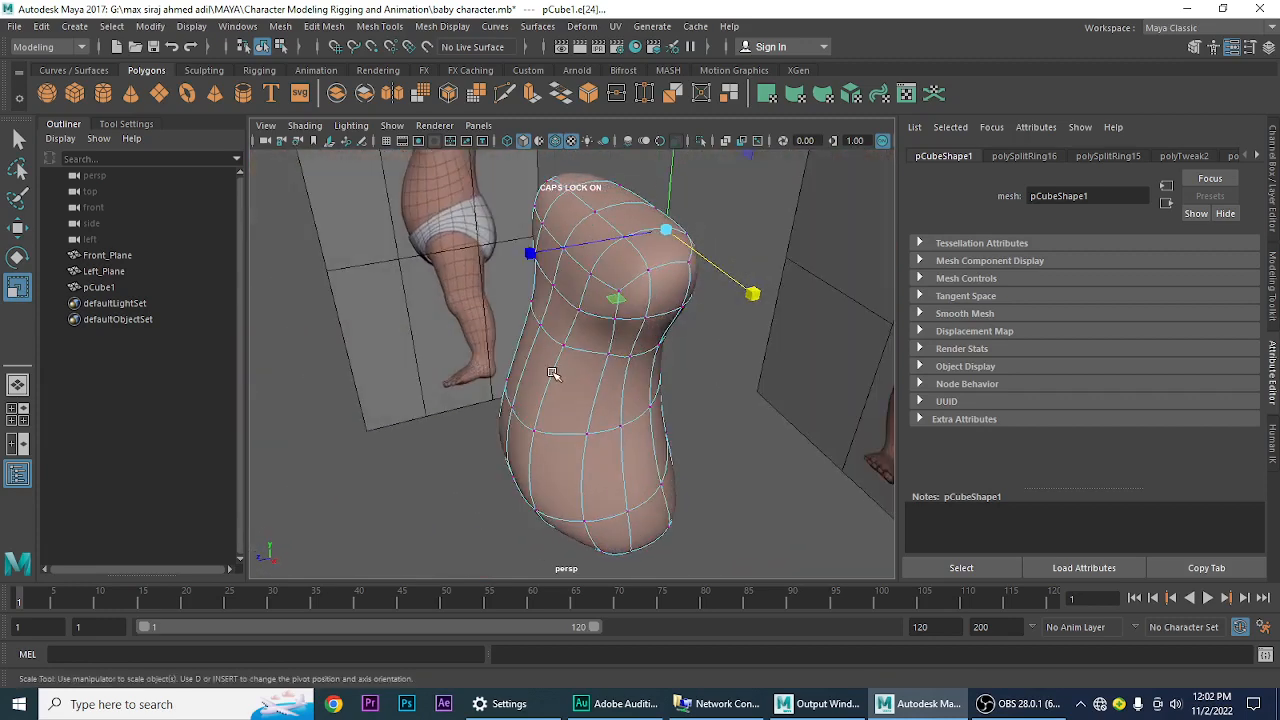
alt+drag(615, 386, 580, 391)
alt+right_drag(580, 391, 660, 460)
alt+drag(660, 460, 615, 427)
- Select the vertical edge loop through the chest and compare the torso's low-poly and smooth displays around the shoulder
double_click(586, 434)
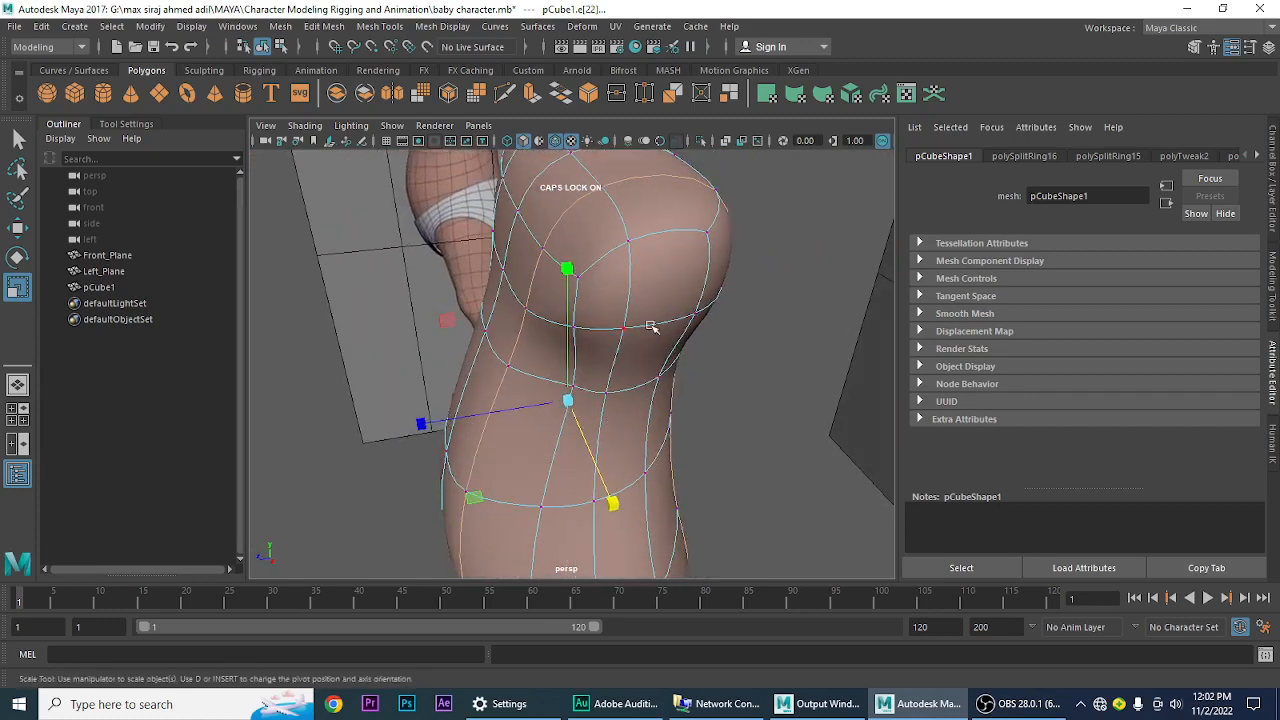
key(1)
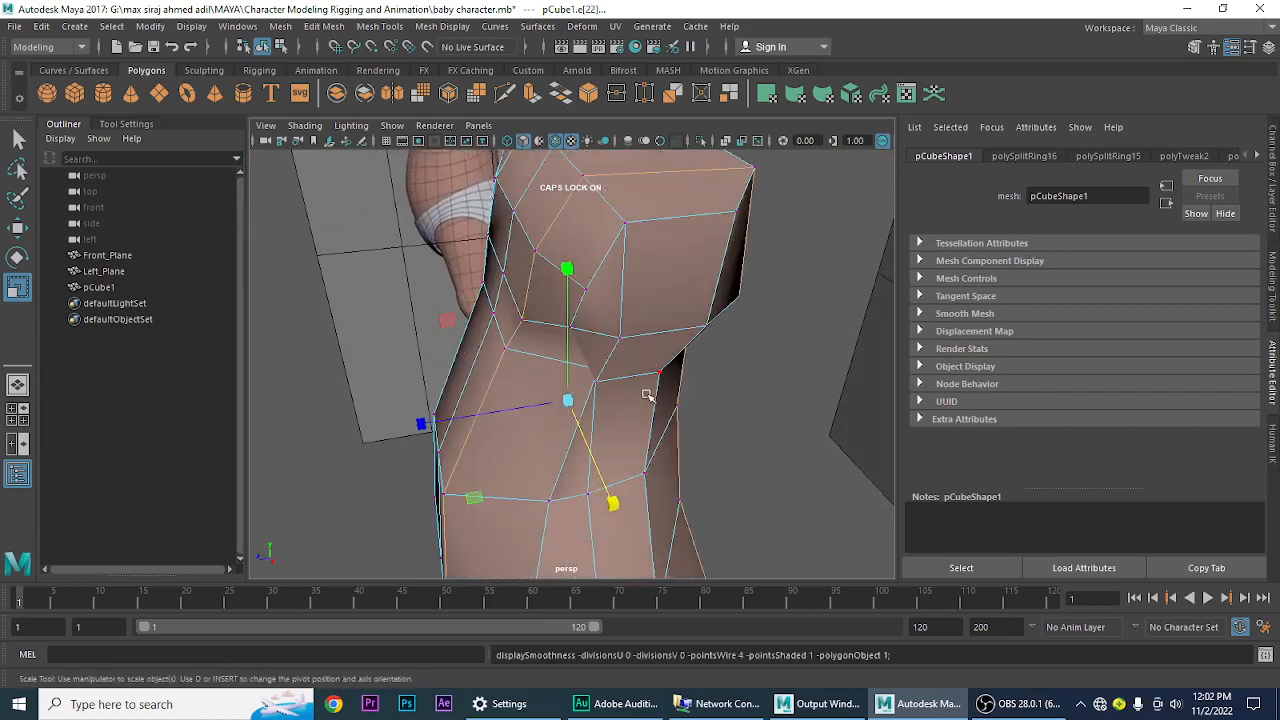
alt+drag(648, 395, 566, 401)
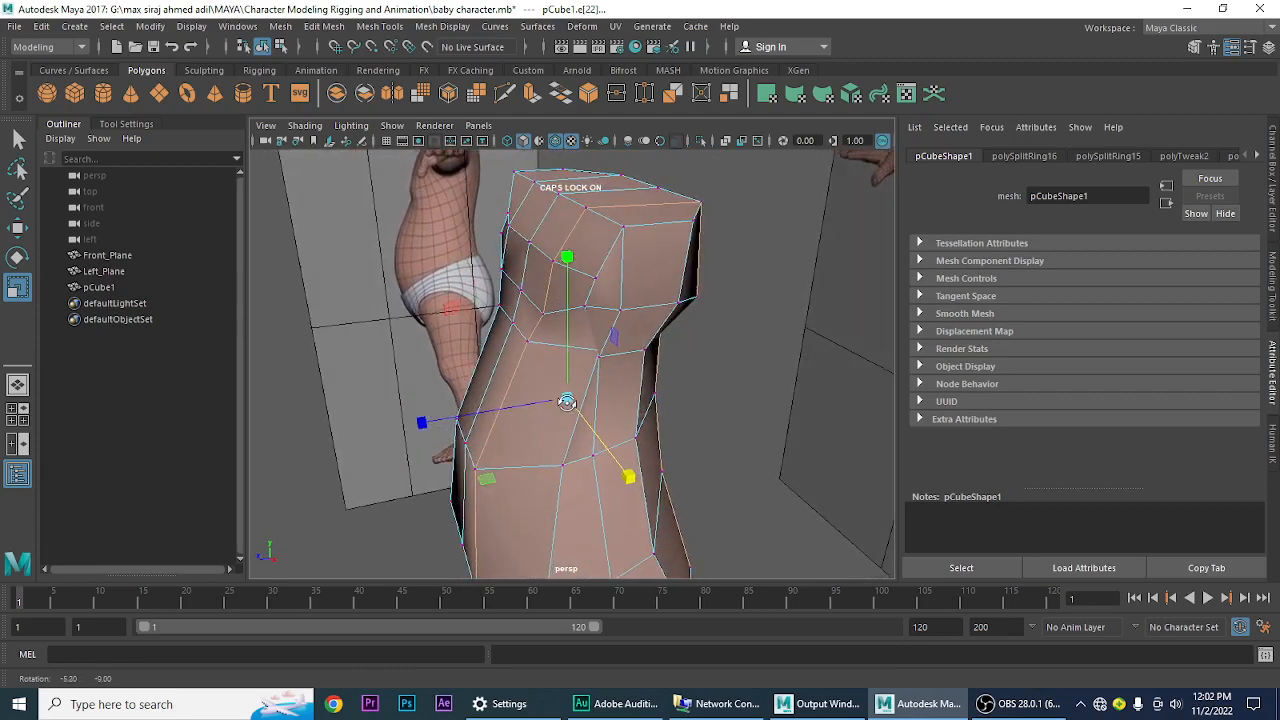
key(3)
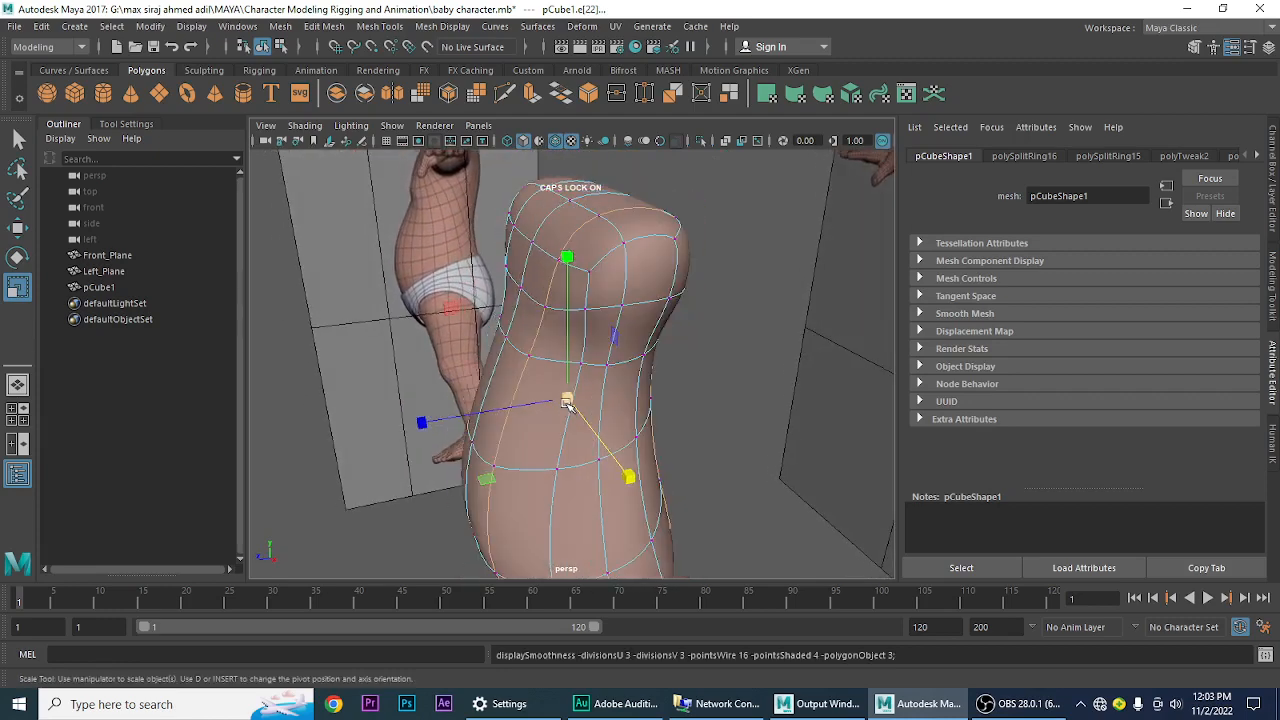
- Select the four corner vertices around the arm area on the torso's side and scale them inward uniformly to round its outline
click(672, 299)
alt+right_drag(635, 382, 663, 426)
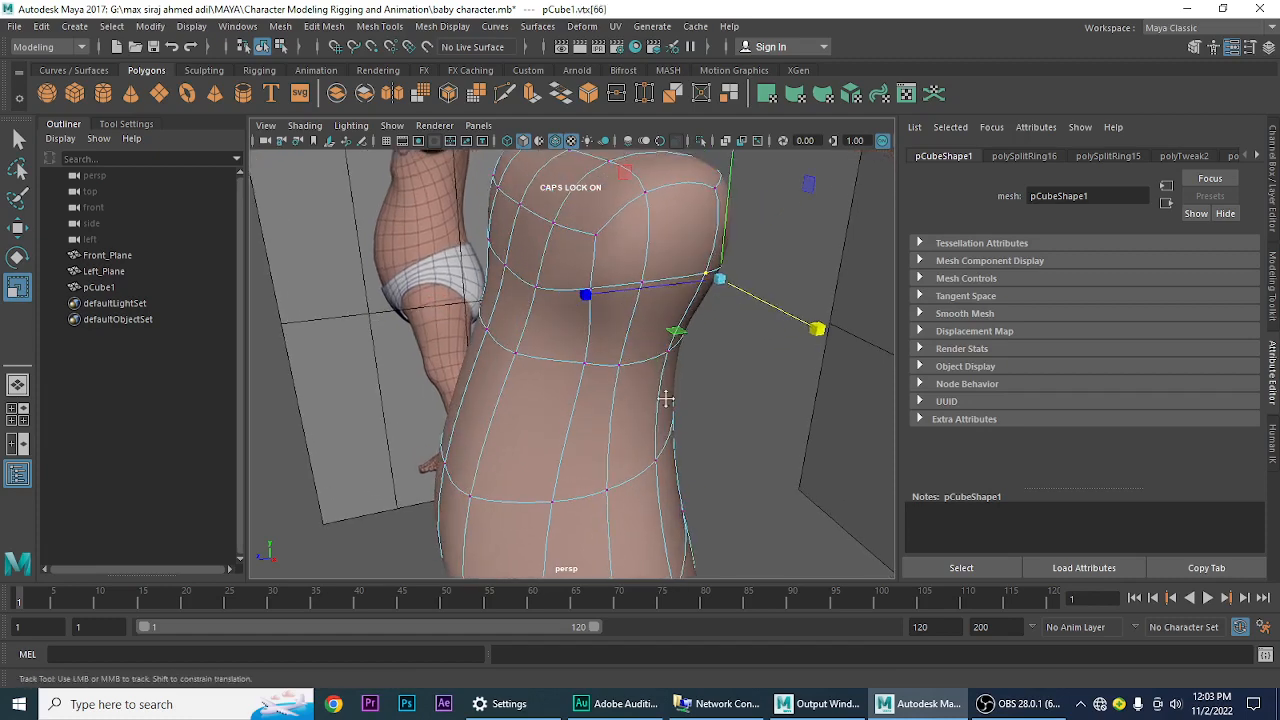
alt+middle_drag(666, 399, 657, 405)
click(585, 241)
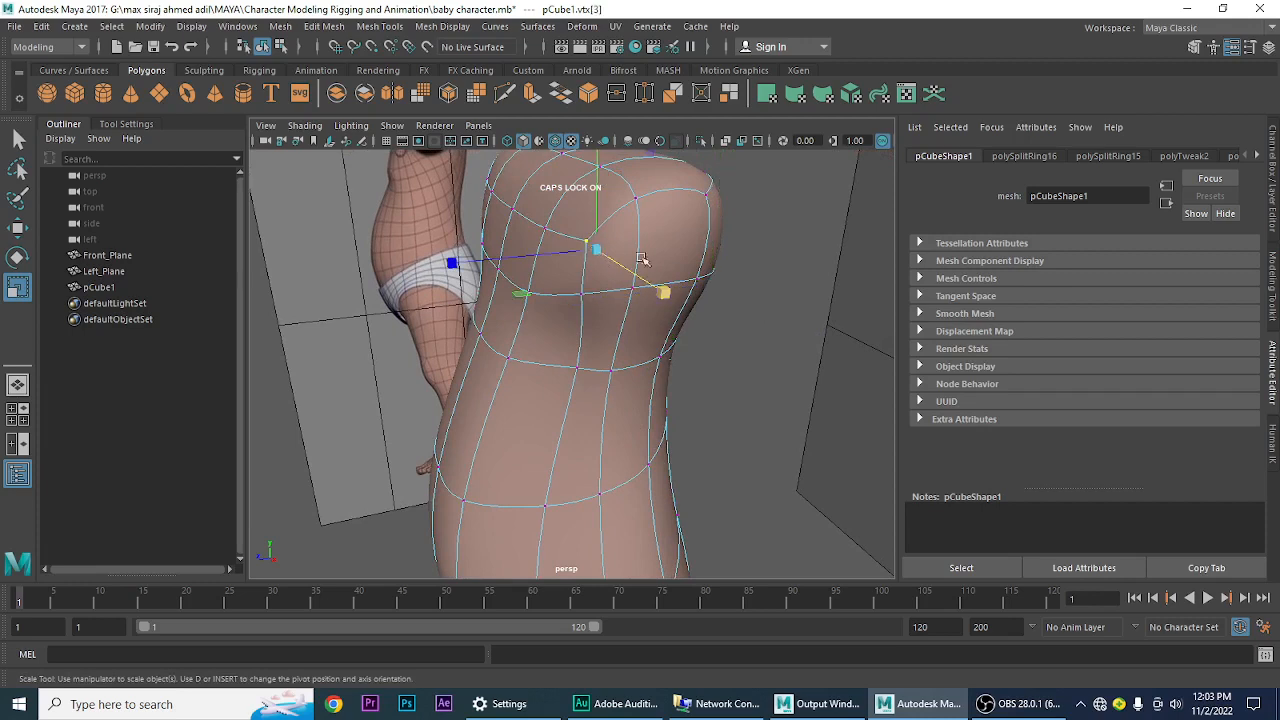
shift+click(707, 192)
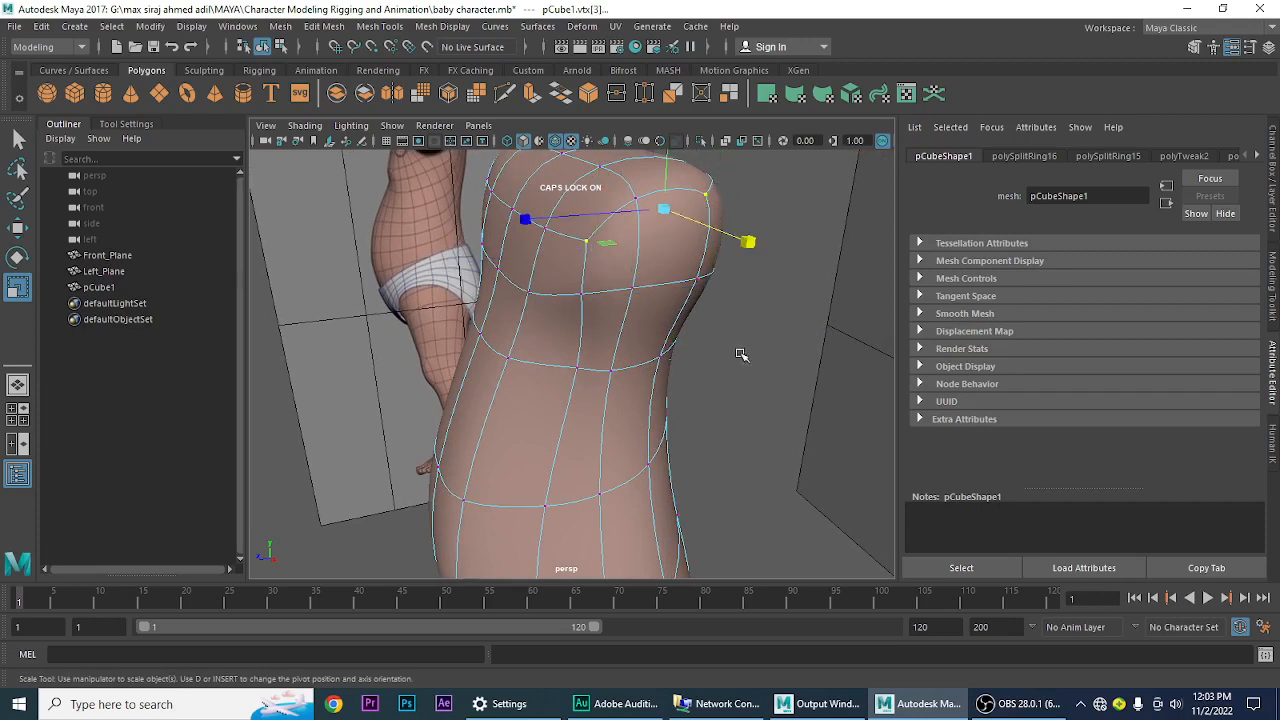
shift+click(661, 355)
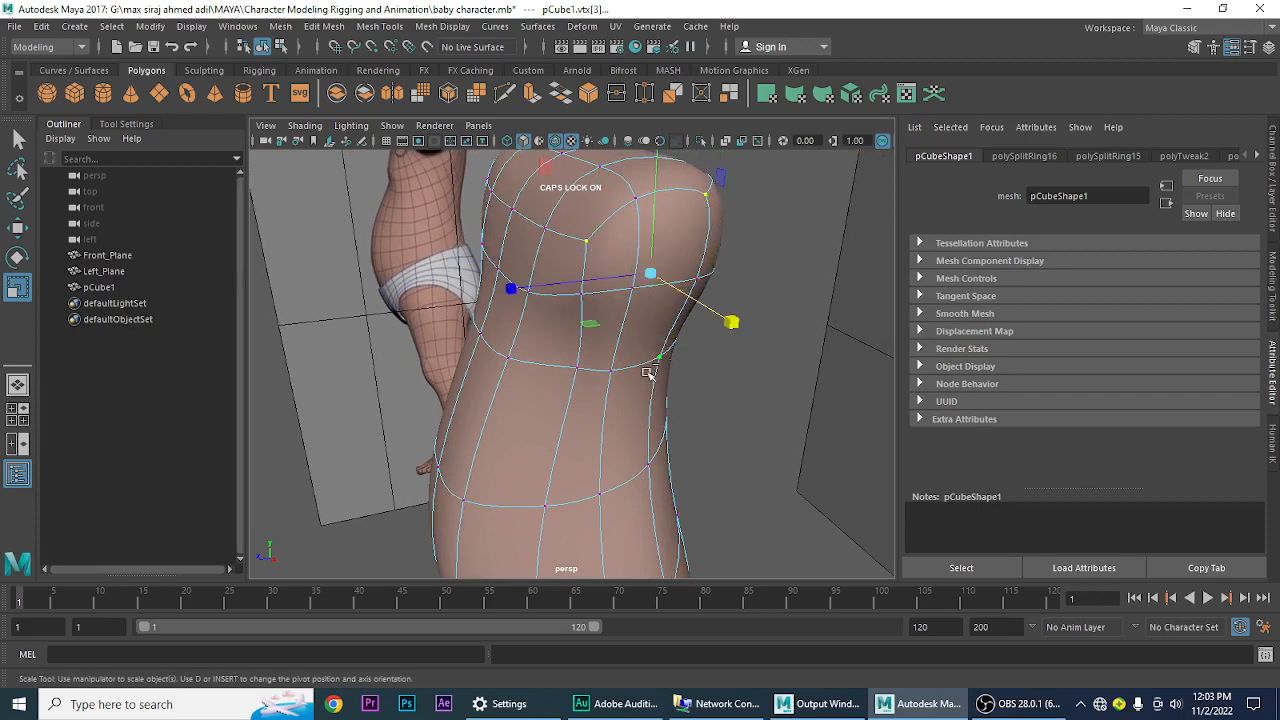
shift+click(578, 366)
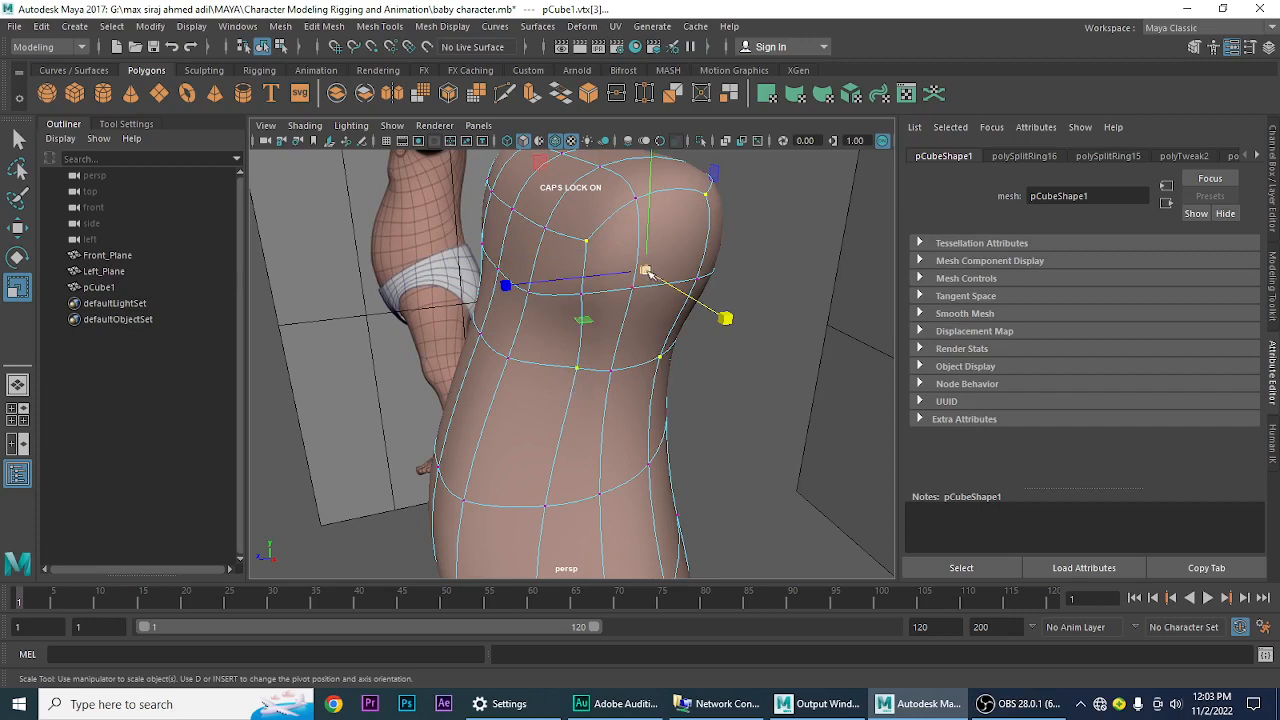
drag(645, 271, 590, 368)
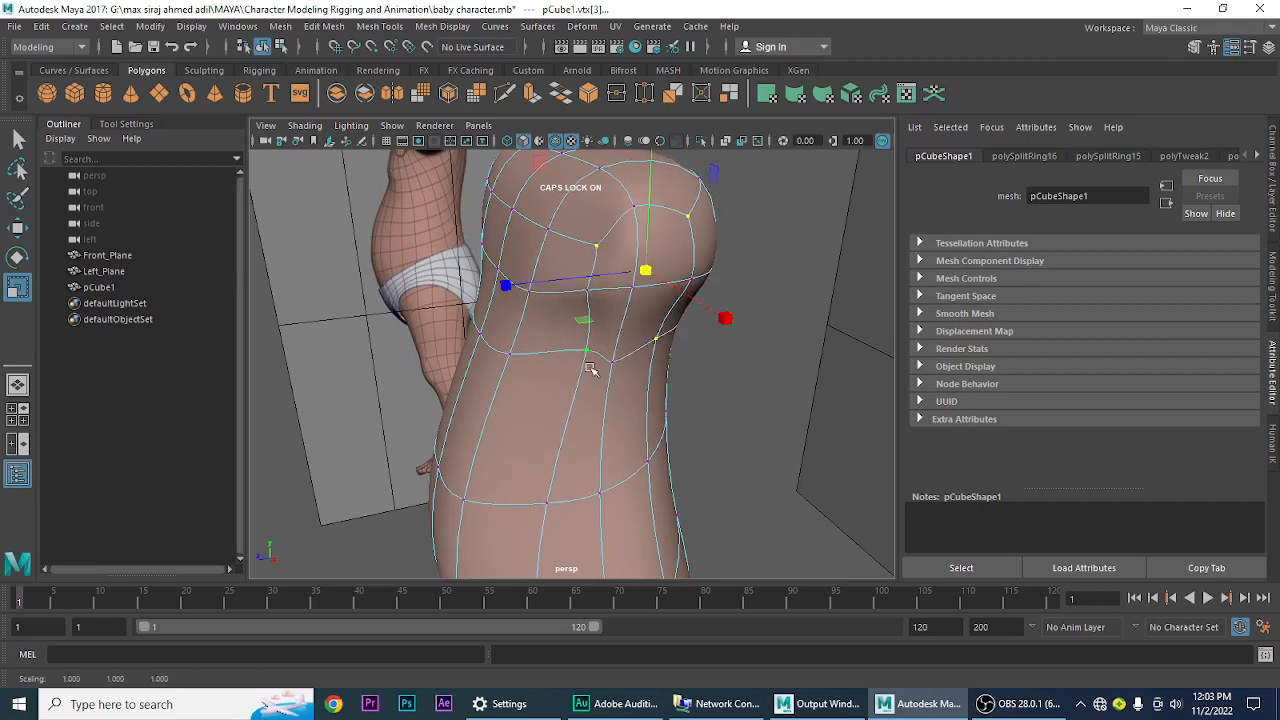
- Move the arm area's middle front vertex forward and its middle rear vertex backward on the torso's side
click(588, 291)
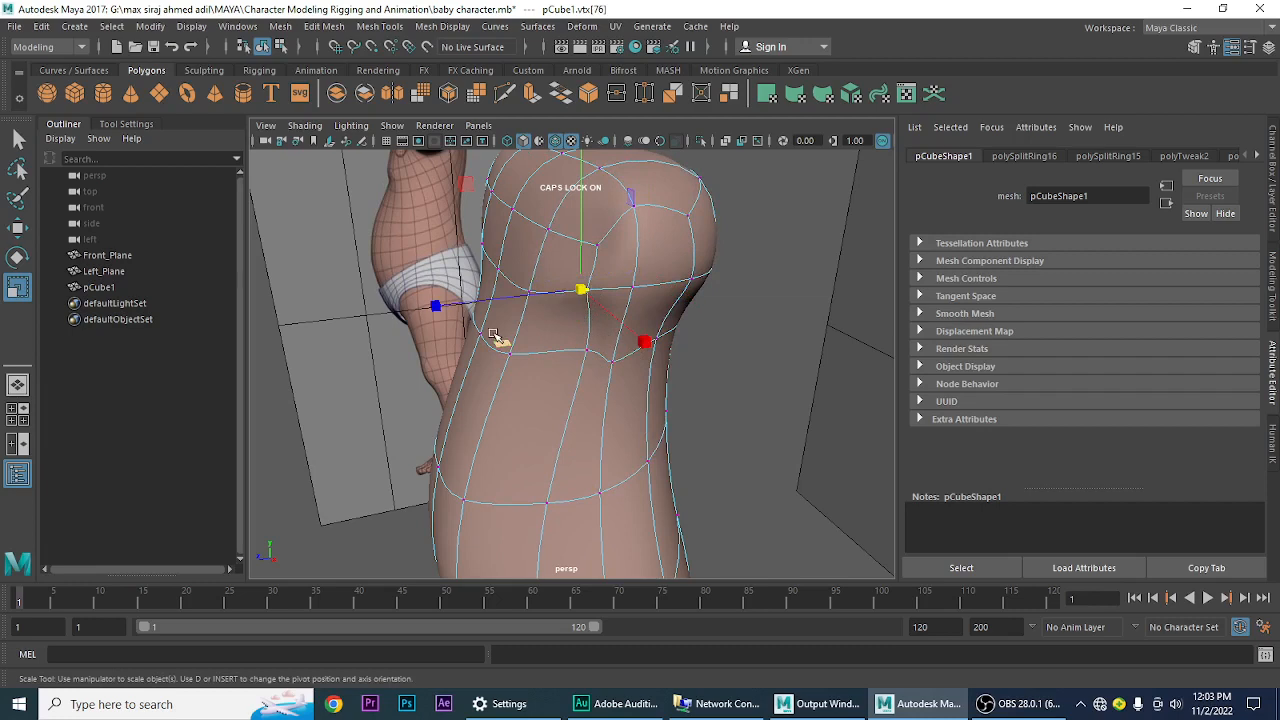
key(w)
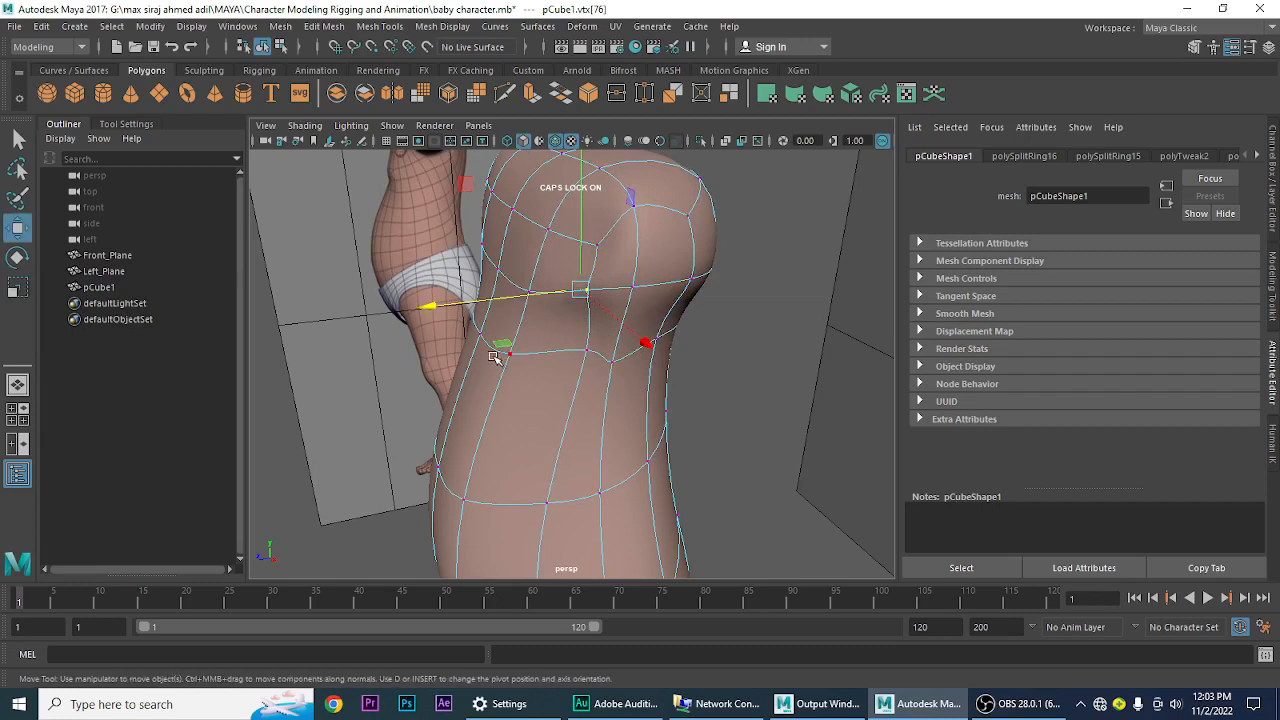
drag(428, 305, 390, 322)
alt+drag(614, 380, 570, 376)
click(620, 289)
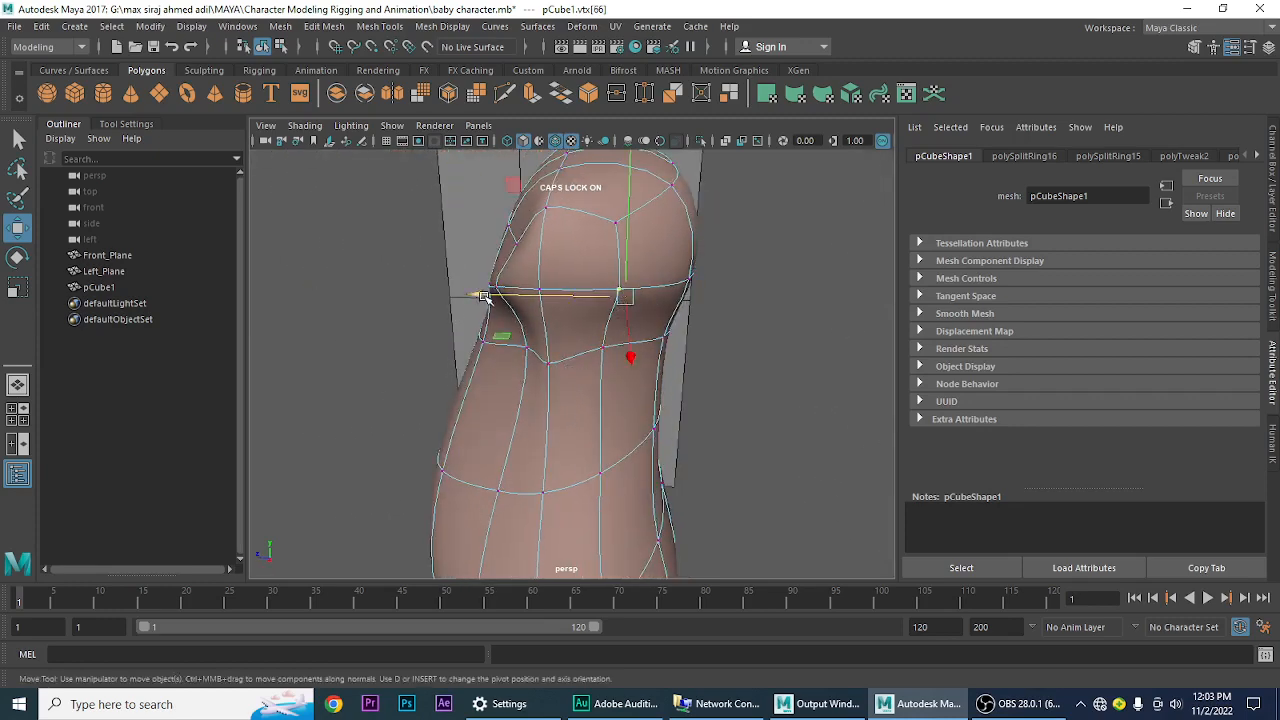
drag(483, 297, 538, 310)
- In low-poly display, move the vertex at the centre of the arm area slightly toward the back
key(1)
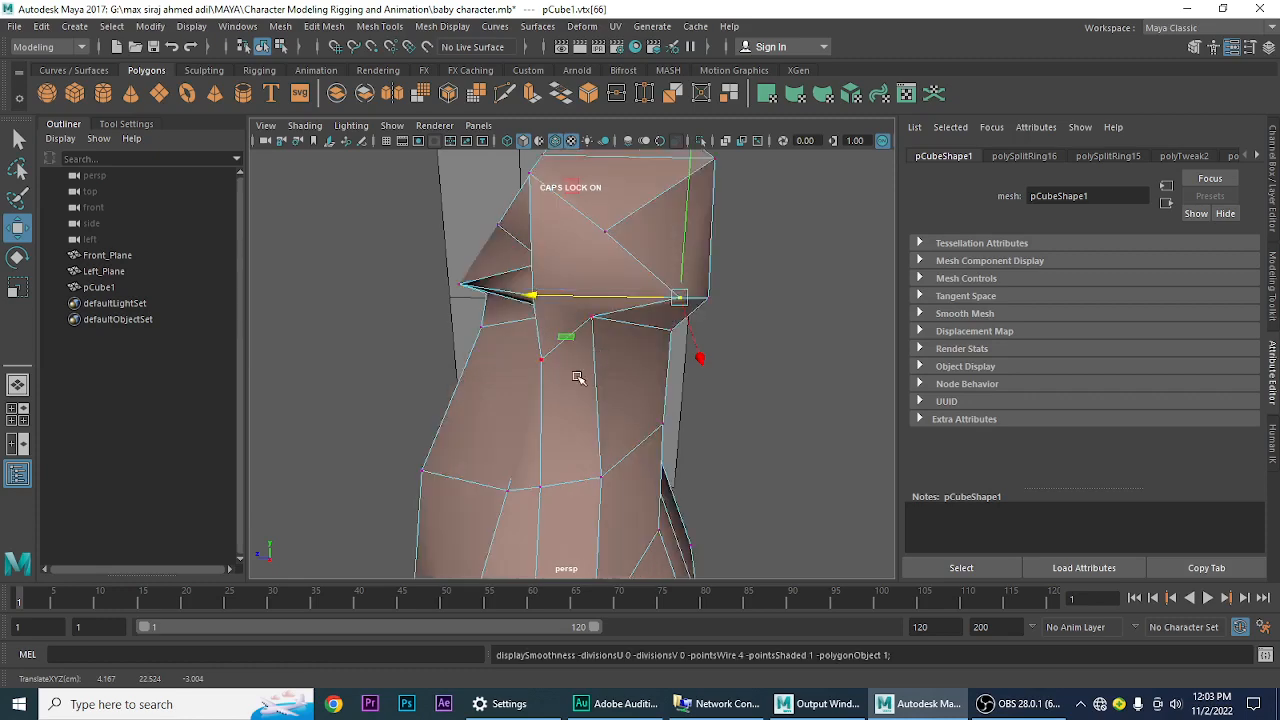
alt+drag(577, 377, 651, 371)
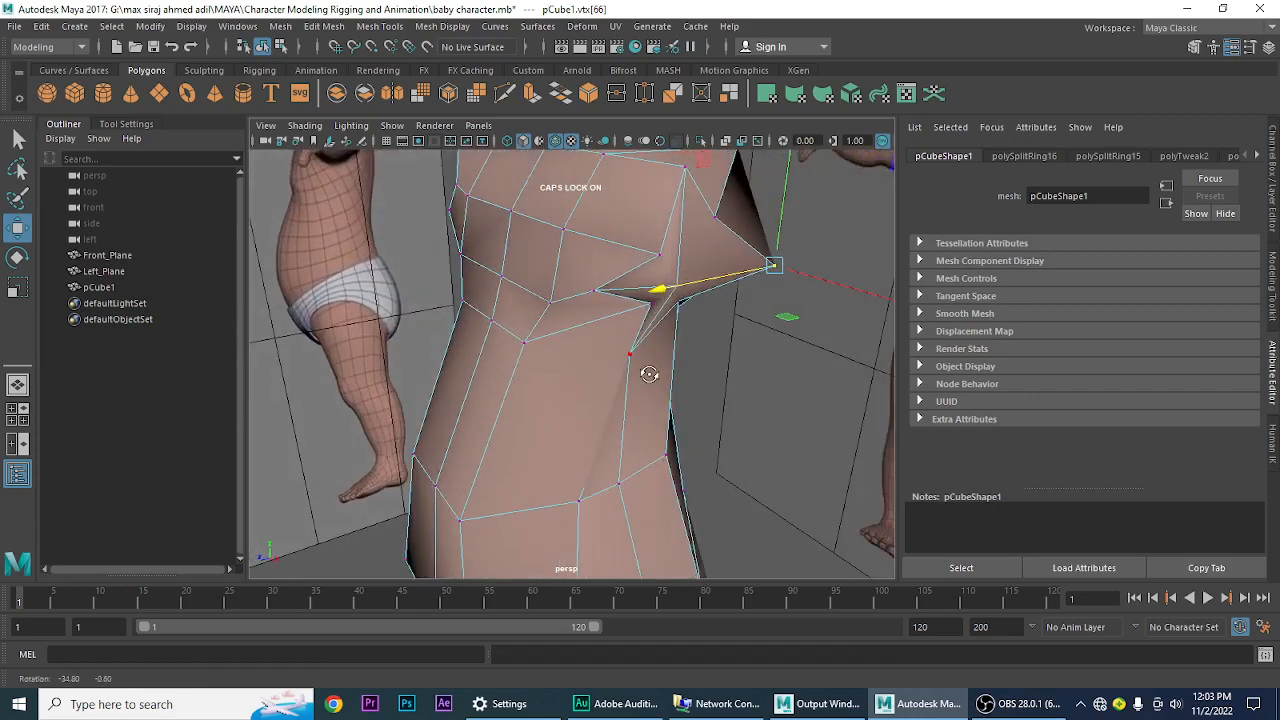
click(716, 365)
click(676, 286)
alt+drag(676, 286, 612, 397)
drag(465, 344, 495, 348)
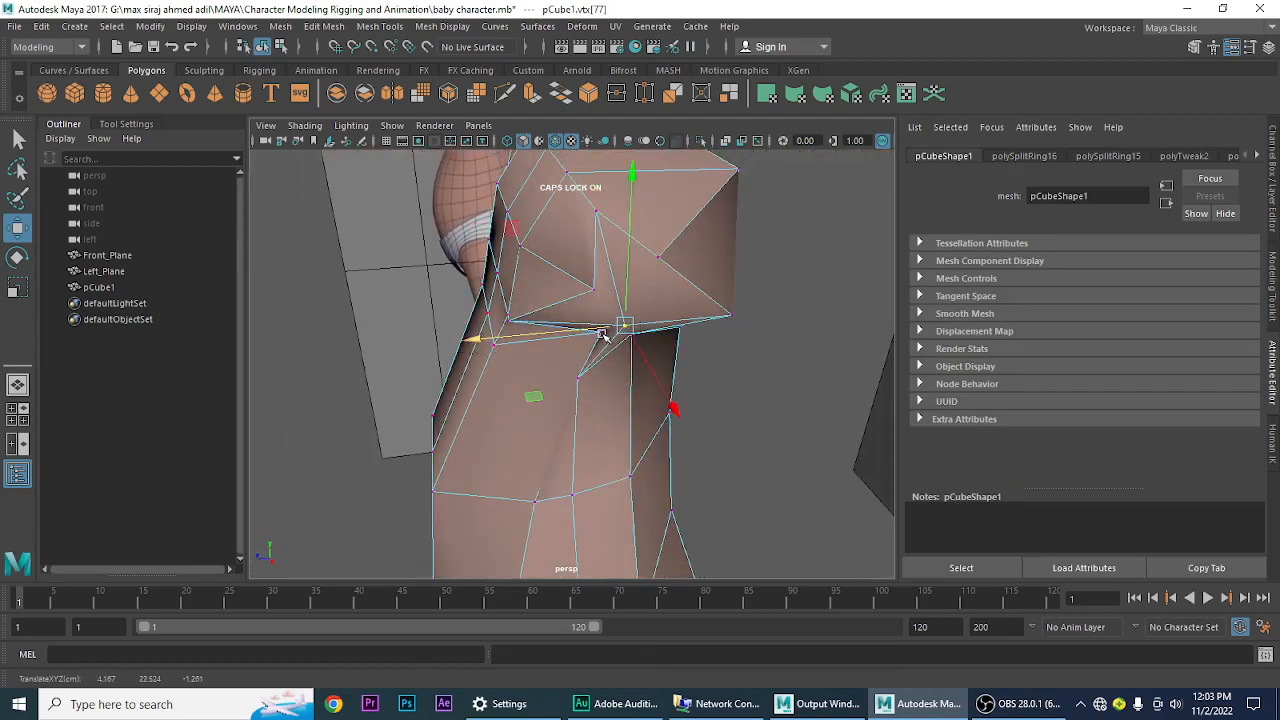
- Move the arm area's lower front vertex forward and down, and its upper front vertex forward and up
alt+drag(592, 381, 613, 321)
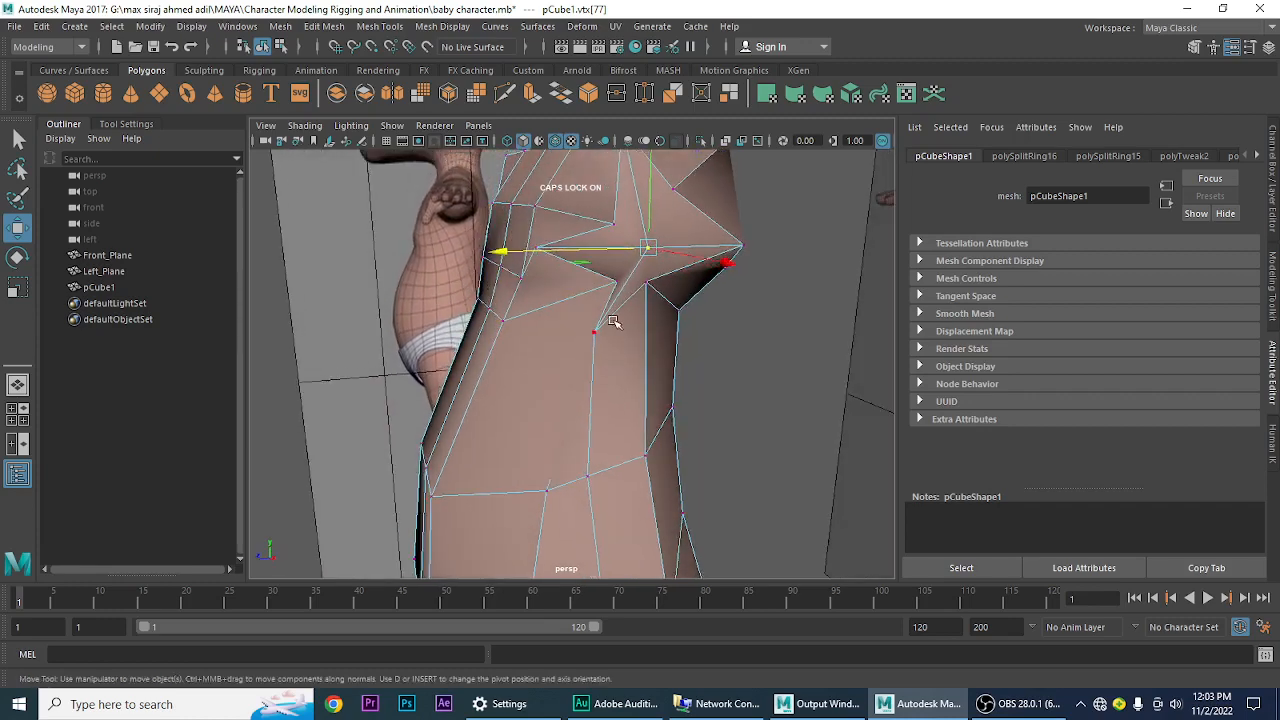
click(618, 284)
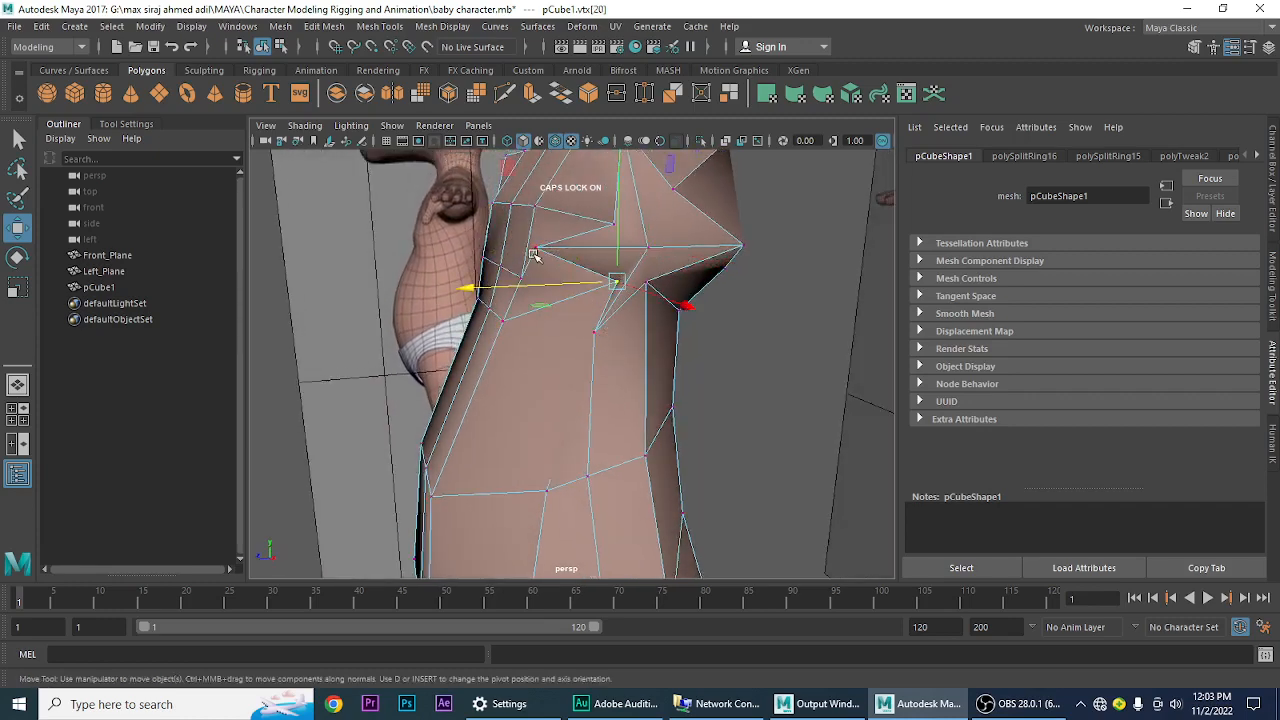
alt+drag(660, 278, 548, 267)
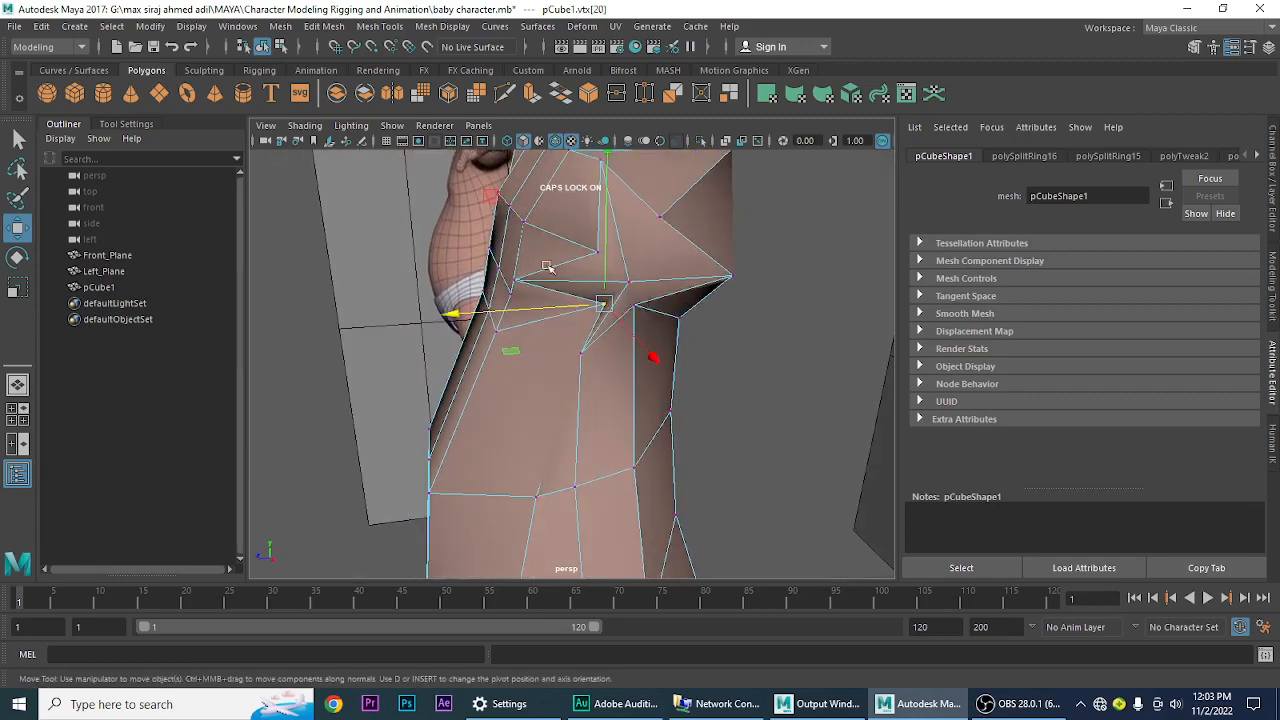
middle_drag(493, 198, 440, 219)
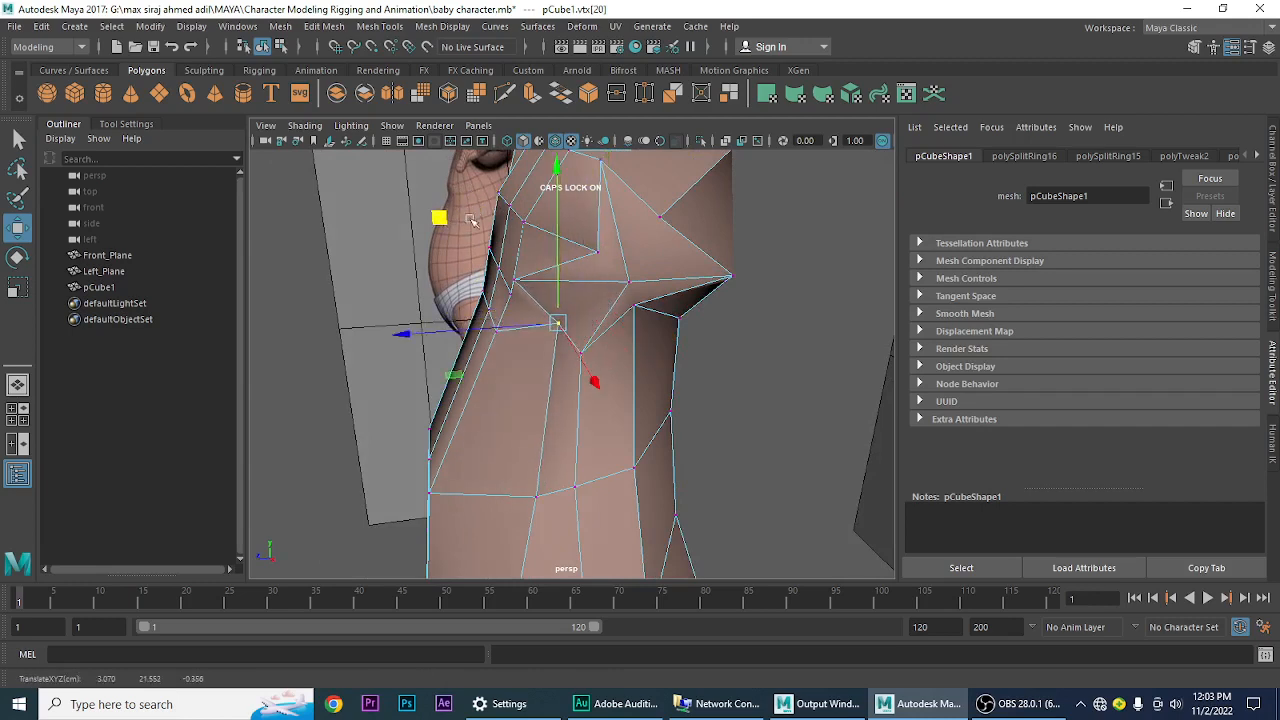
click(595, 250)
alt+right_drag(665, 301, 594, 284)
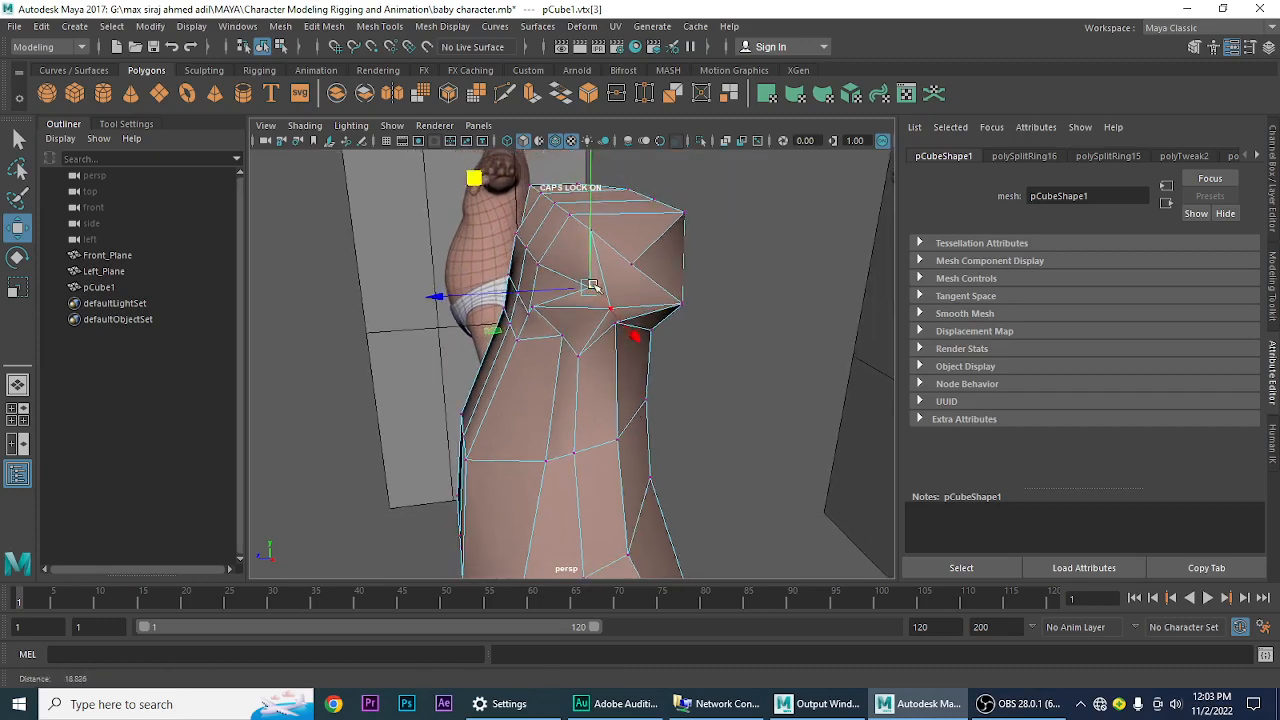
drag(477, 181, 533, 161)
- From the side, move the arm area's lower rear vertex backward and down, and shift its lower front vertex slightly outward
click(632, 265)
alt+drag(632, 314, 598, 284)
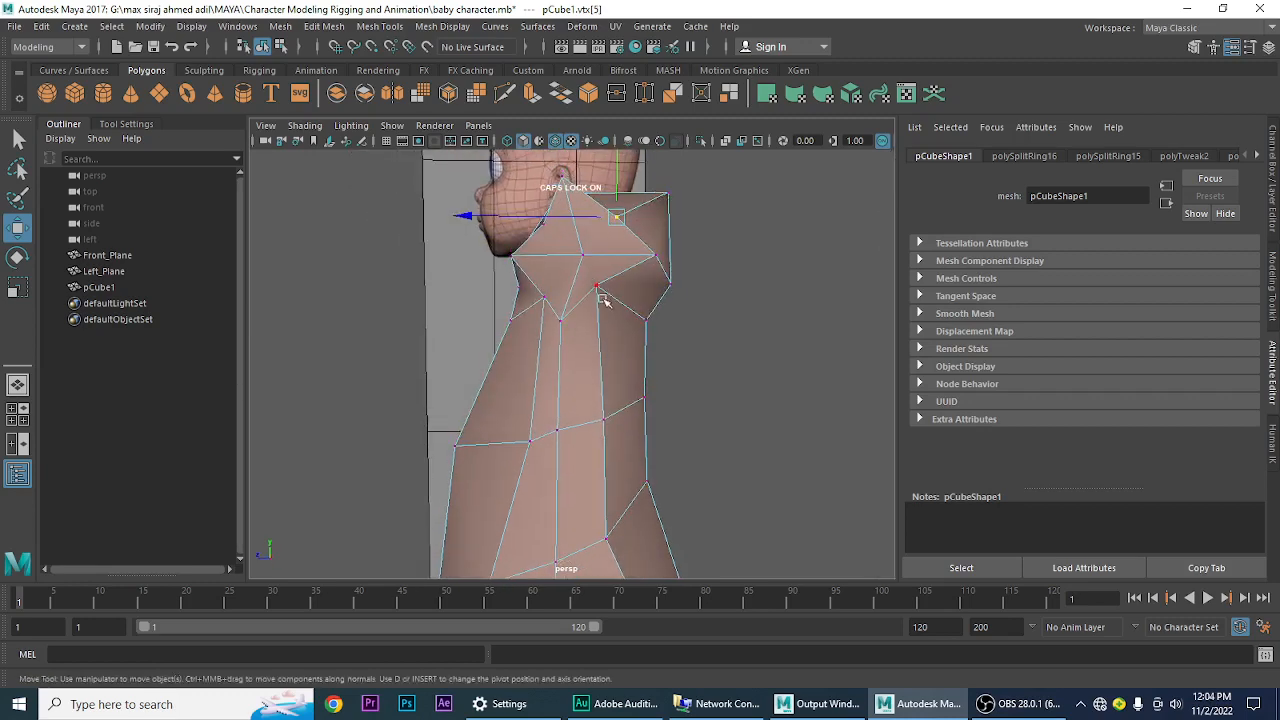
click(597, 286)
middle_drag(486, 177, 418, 192)
click(543, 296)
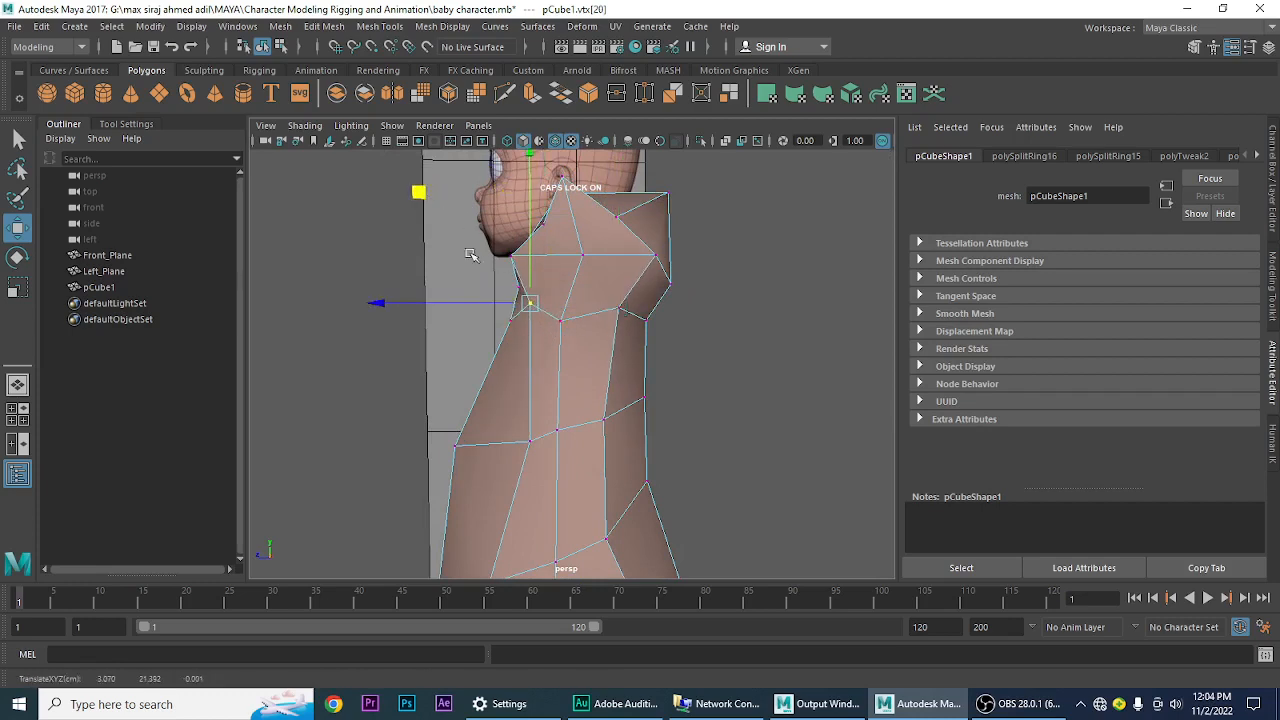
- Move the arm area's upper rear vertex backward and up, and its upper front vertex forward and up, to round the outline
click(614, 212)
alt+middle_drag(714, 246, 692, 408)
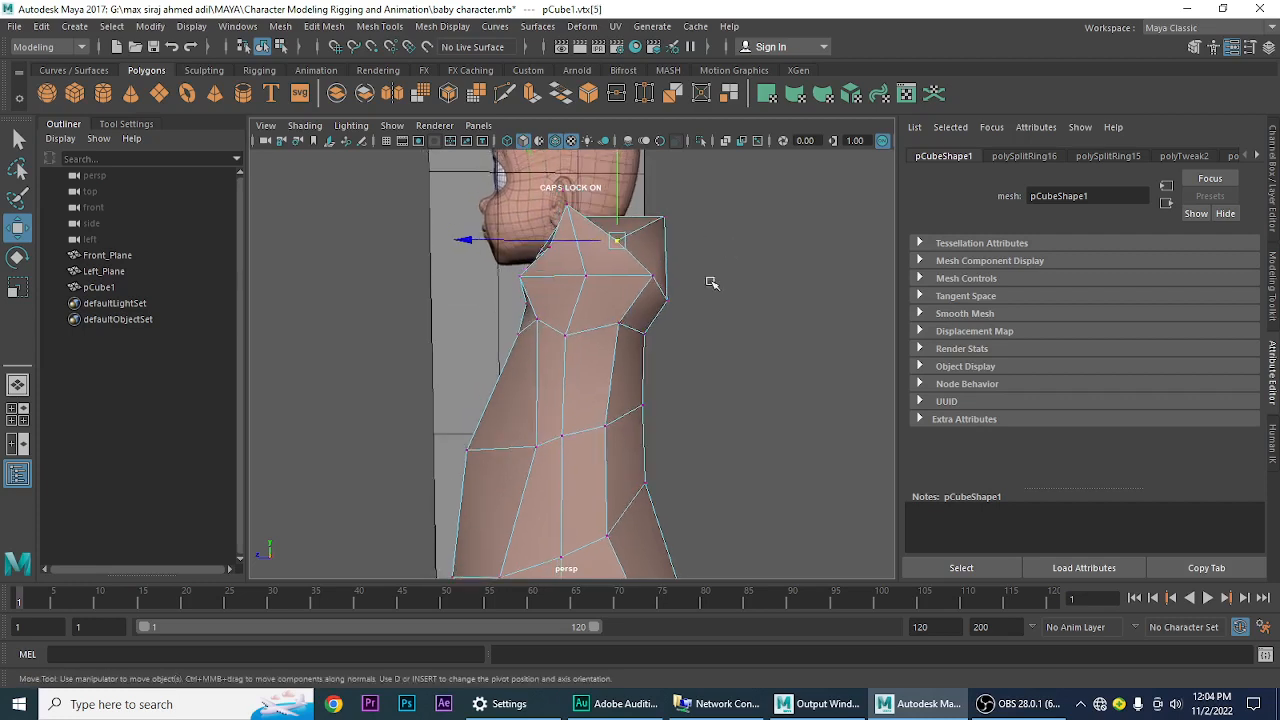
mouse_move(505, 225)
middle_down()
mouse_move(503, 209)
mouse_move(523, 203)
mouse_move(513, 206)
middle_up()
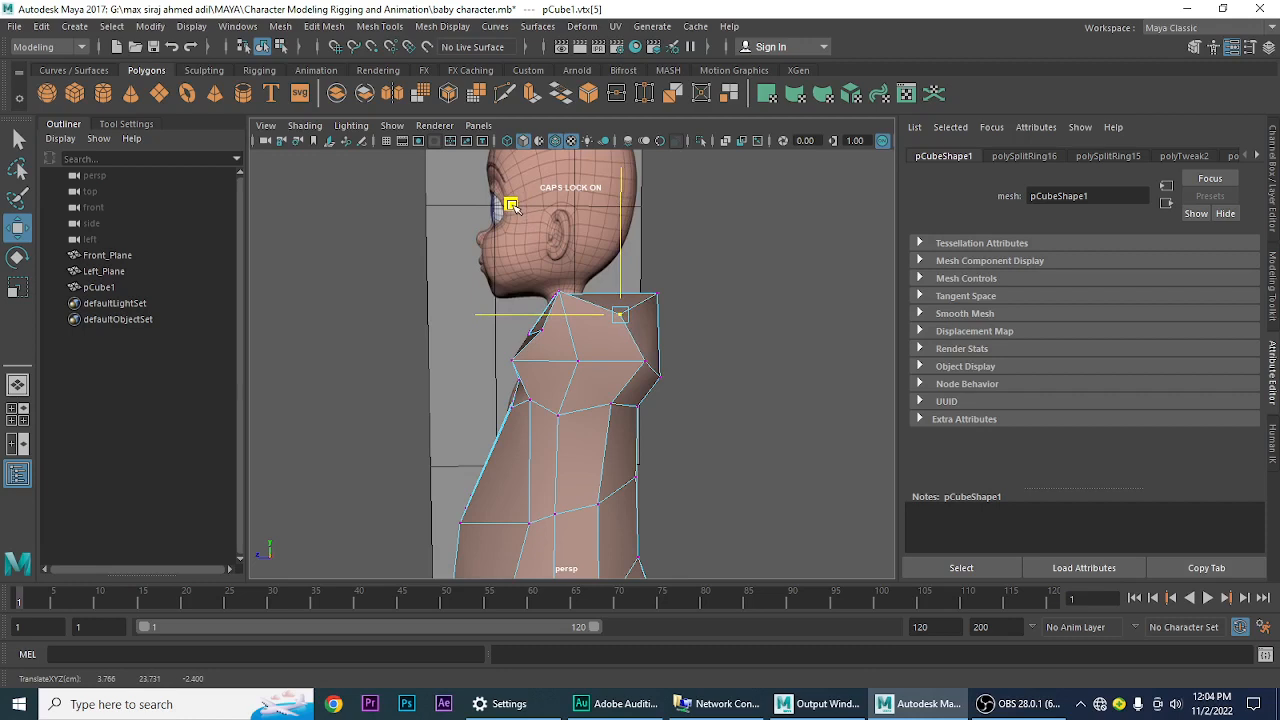
click(541, 331)
middle_drag(429, 221, 417, 212)
scroll(719, 404, up, 3)
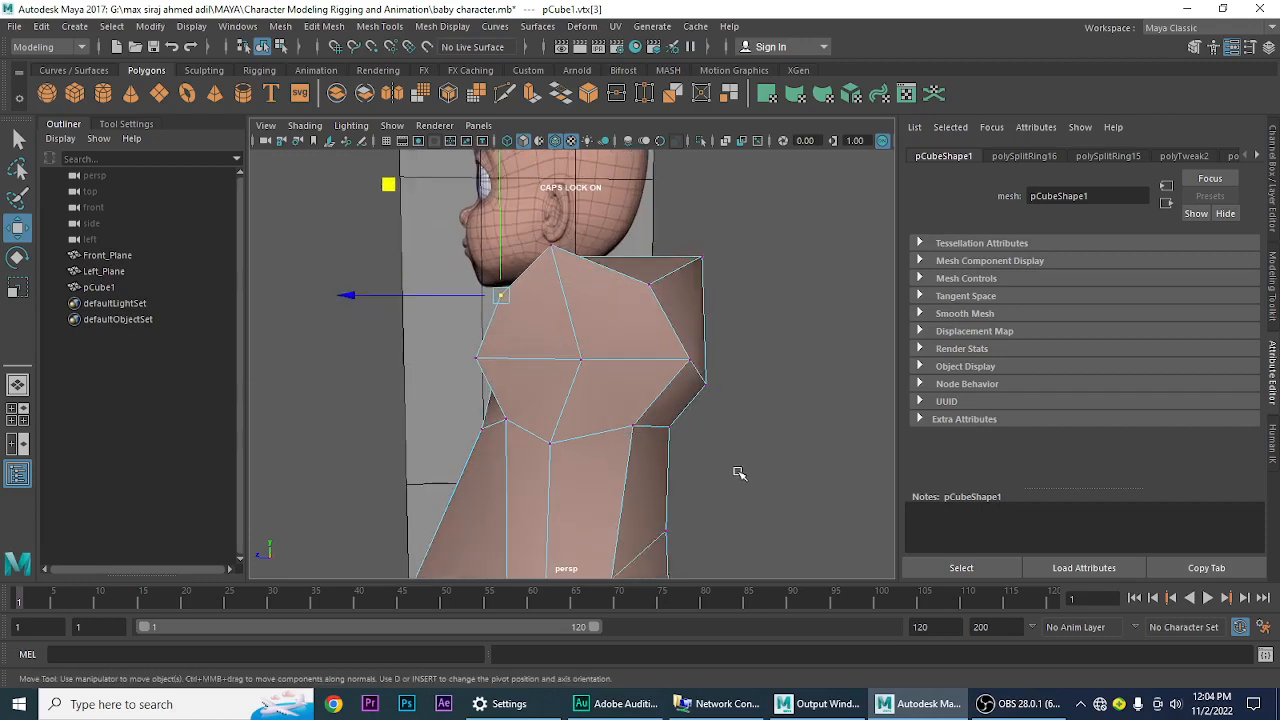
- Align the arm area's bottom and top middle vertices with its centre by moving both backward, and lower the top one slightly
click(549, 444)
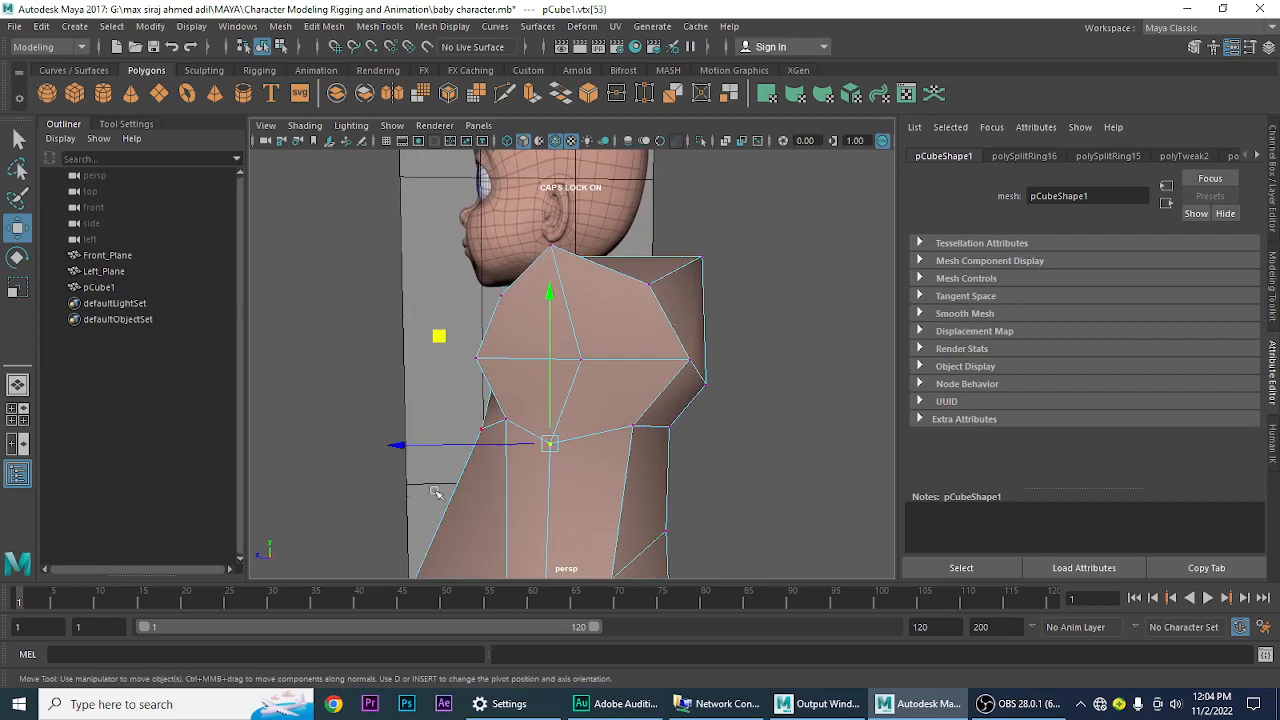
drag(402, 446, 436, 446)
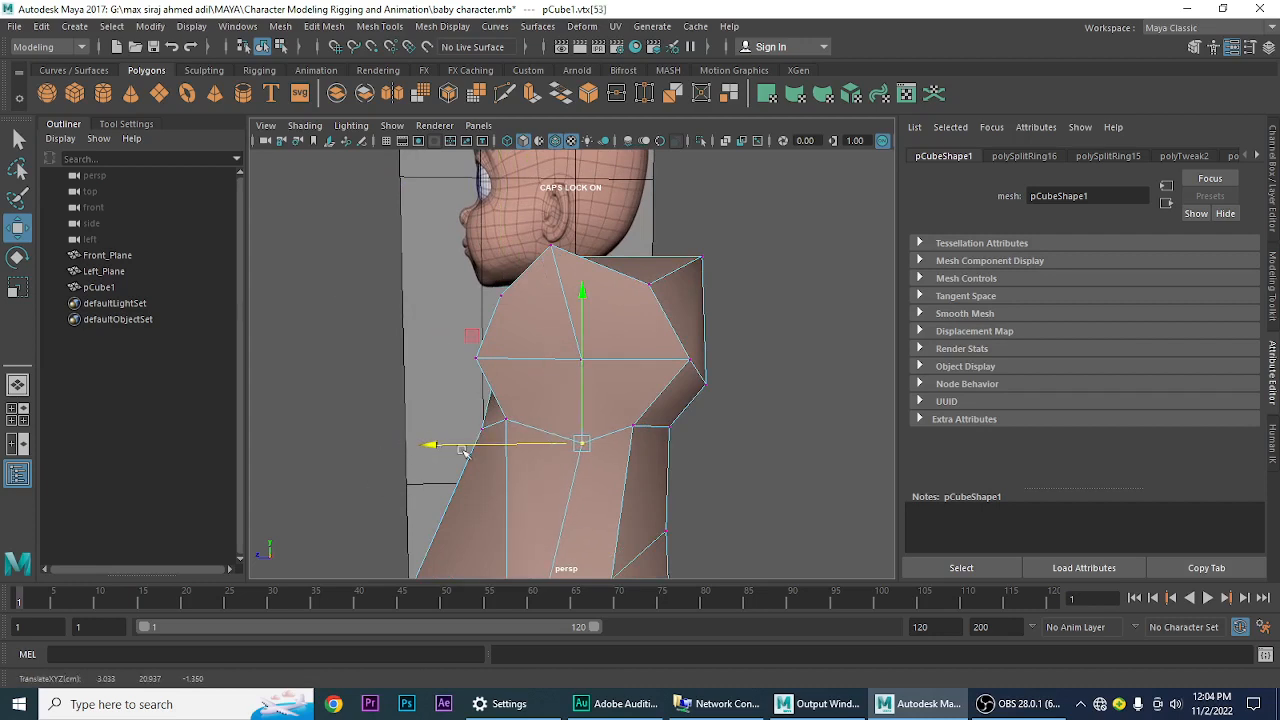
click(554, 248)
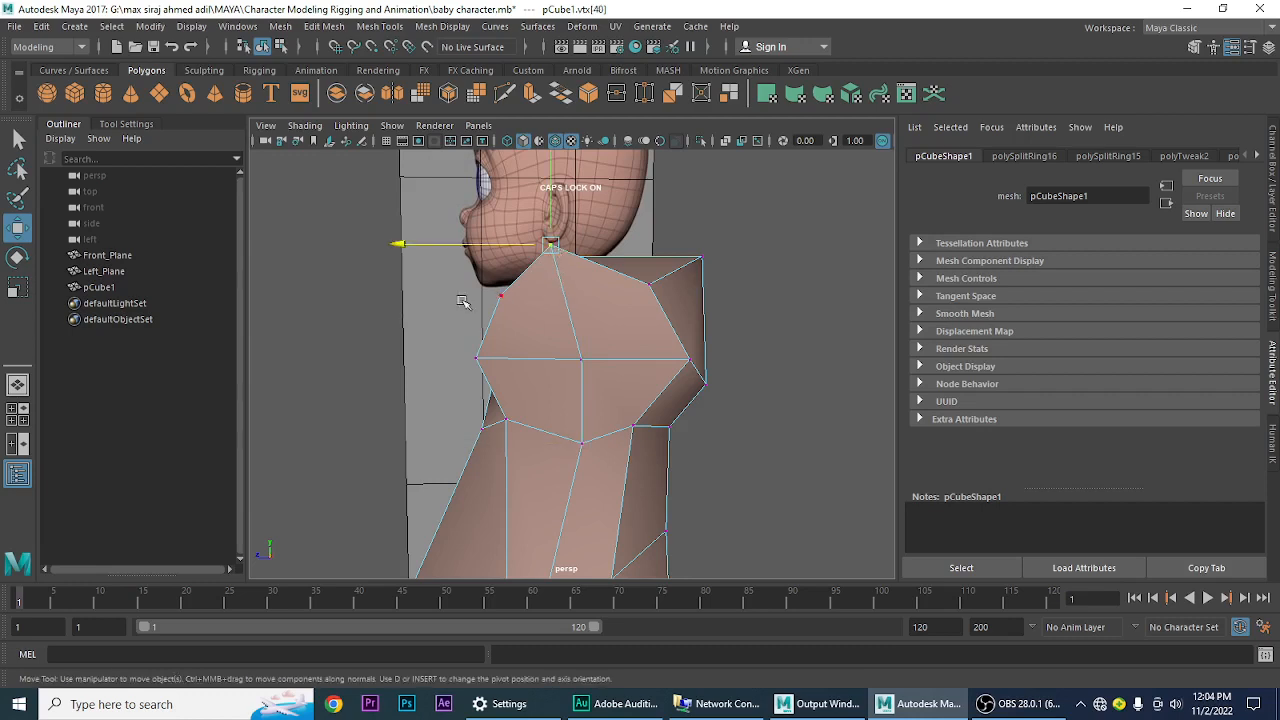
drag(415, 247, 445, 257)
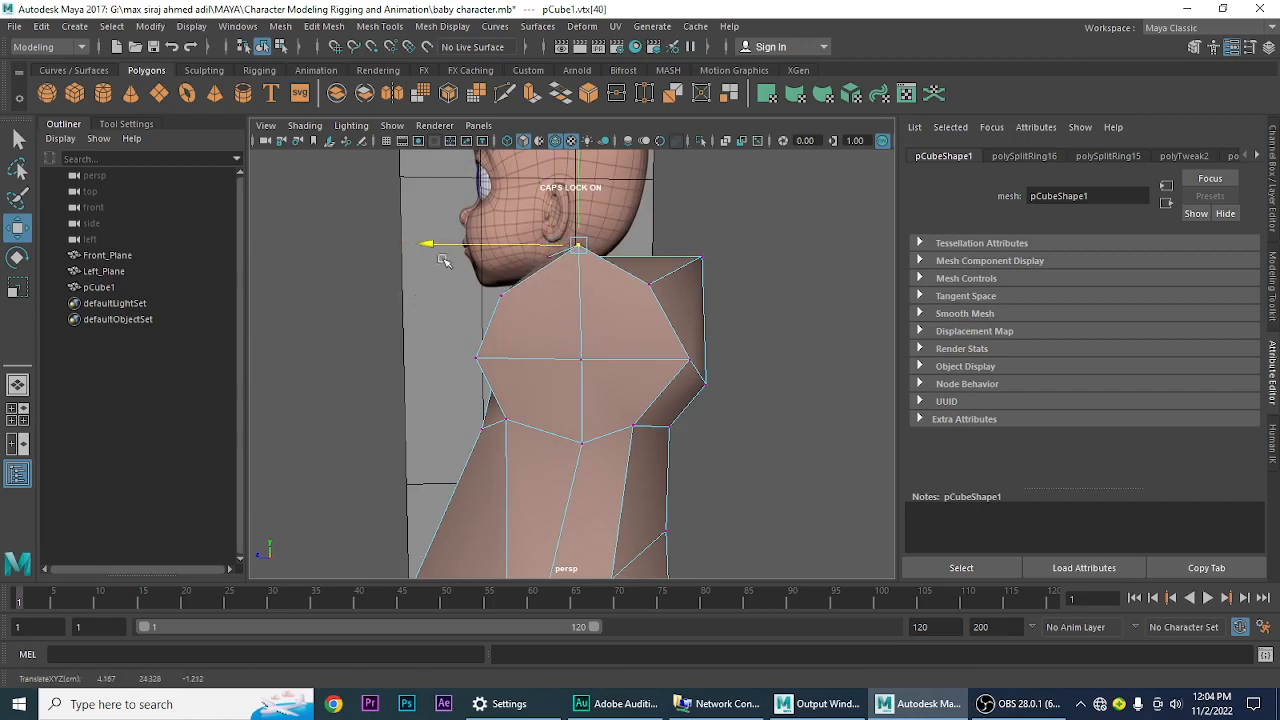
drag(578, 170, 577, 180)
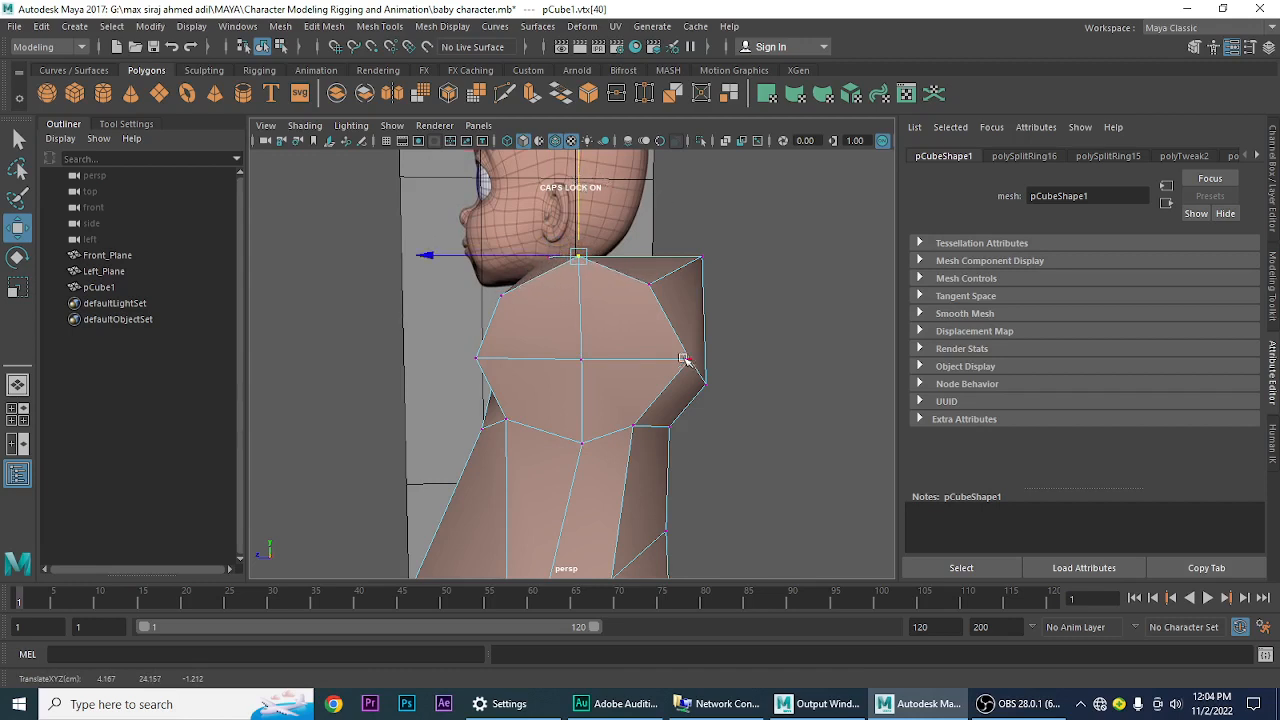
- Pull the arm area's middle rear and middle front vertices slightly inward, and nudge its bottom middle vertex slightly forward
click(690, 359)
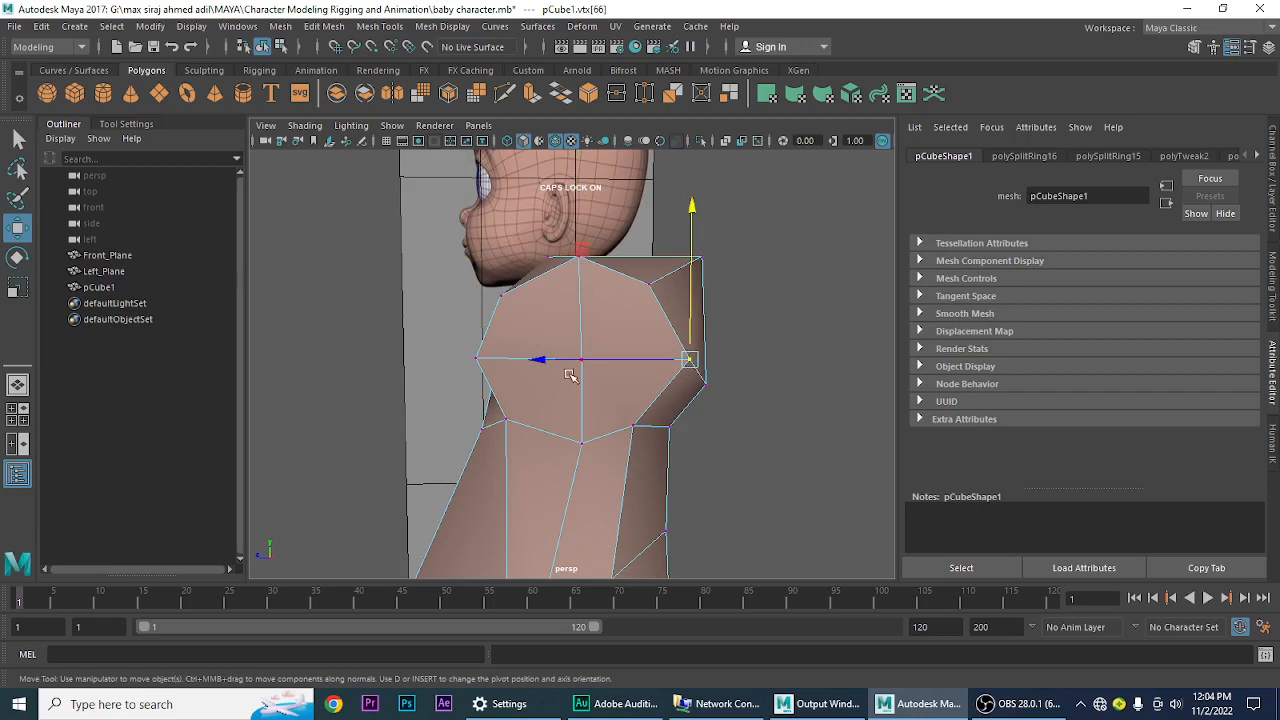
drag(563, 358, 553, 364)
click(477, 359)
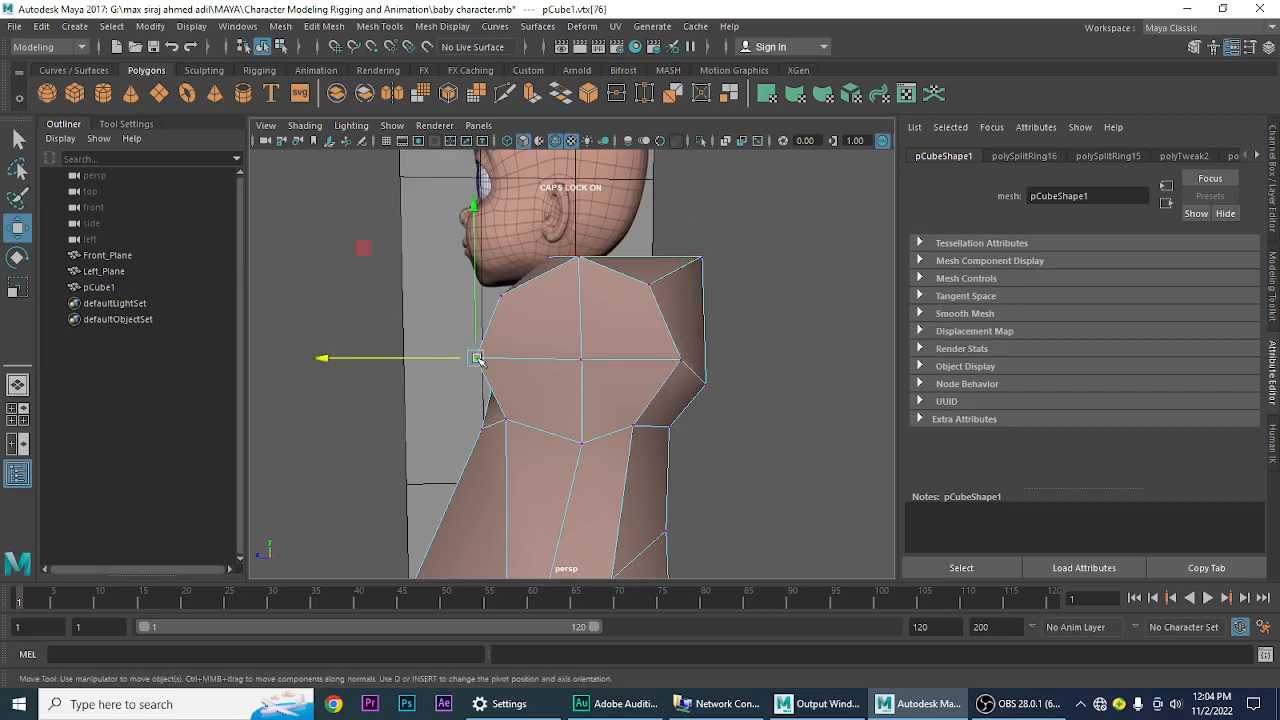
drag(355, 360, 360, 360)
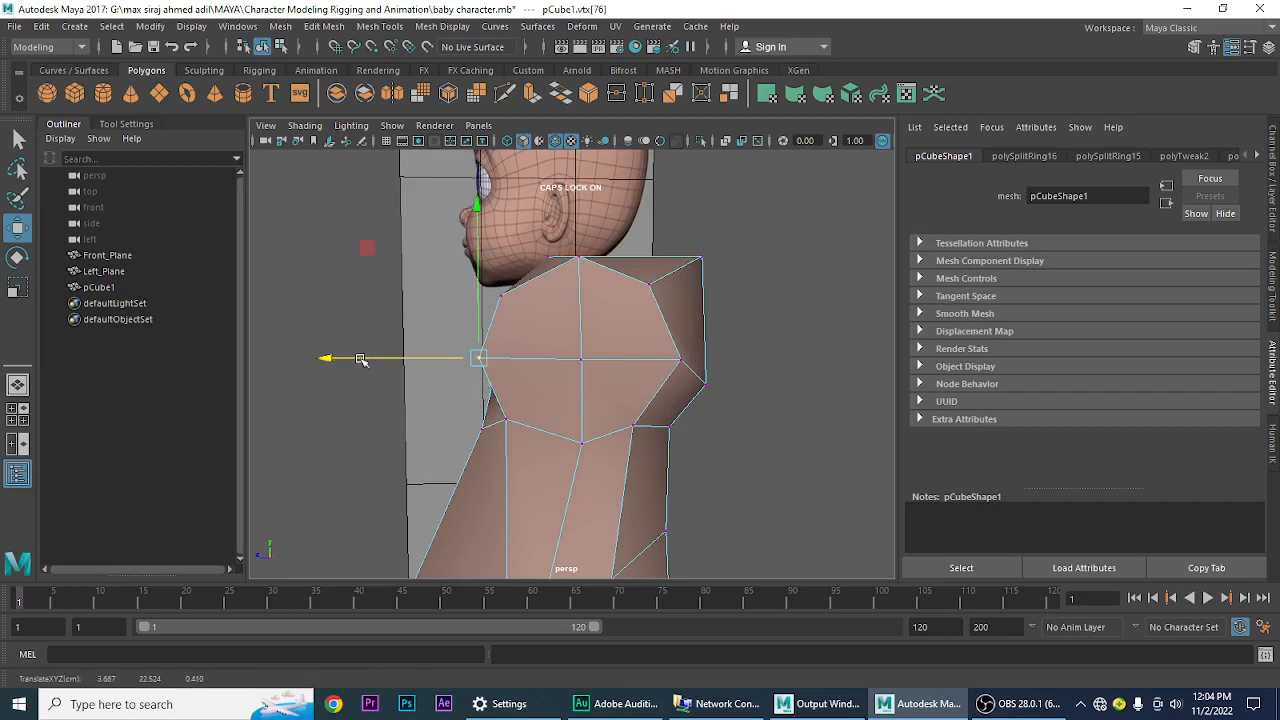
click(581, 443)
drag(440, 450, 440, 452)
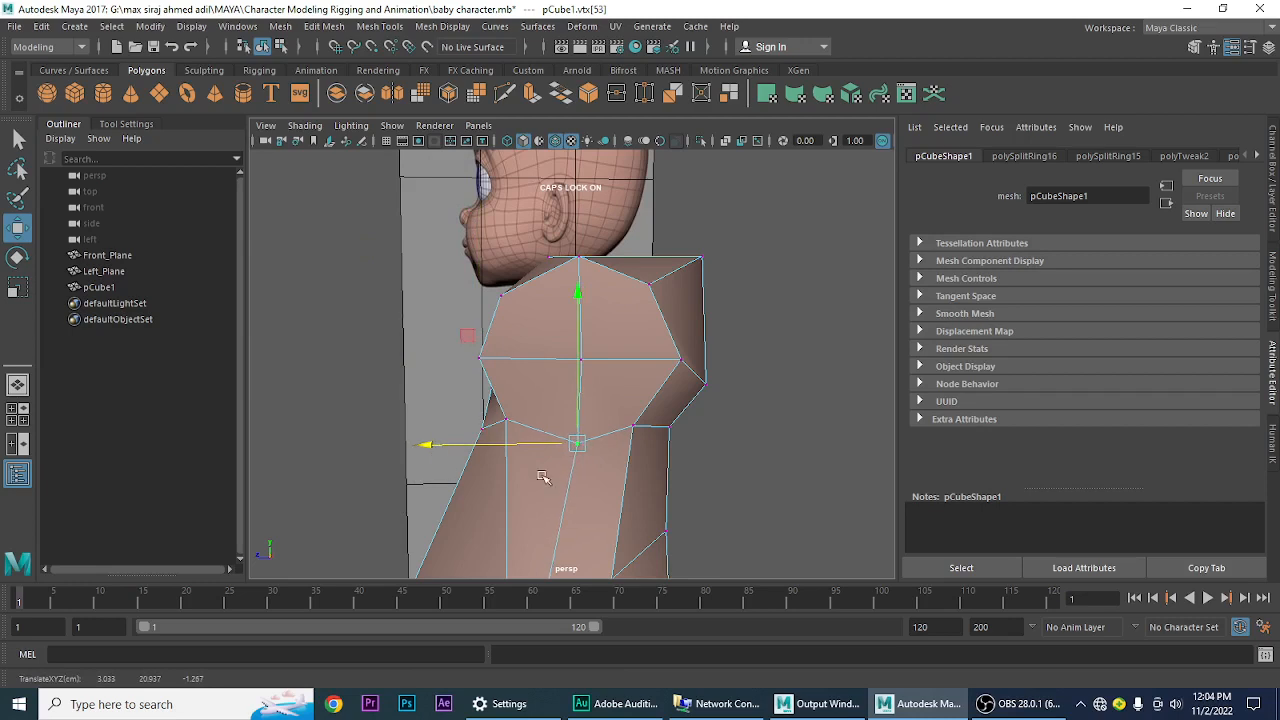
- Examine the reshaped arm area and shoulder from several sides in smooth preview, and return to low-poly display
mouse_move(723, 455)
alt+mouse_down()
mouse_move(697, 443)
mouse_move(711, 456)
alt+mouse_up()
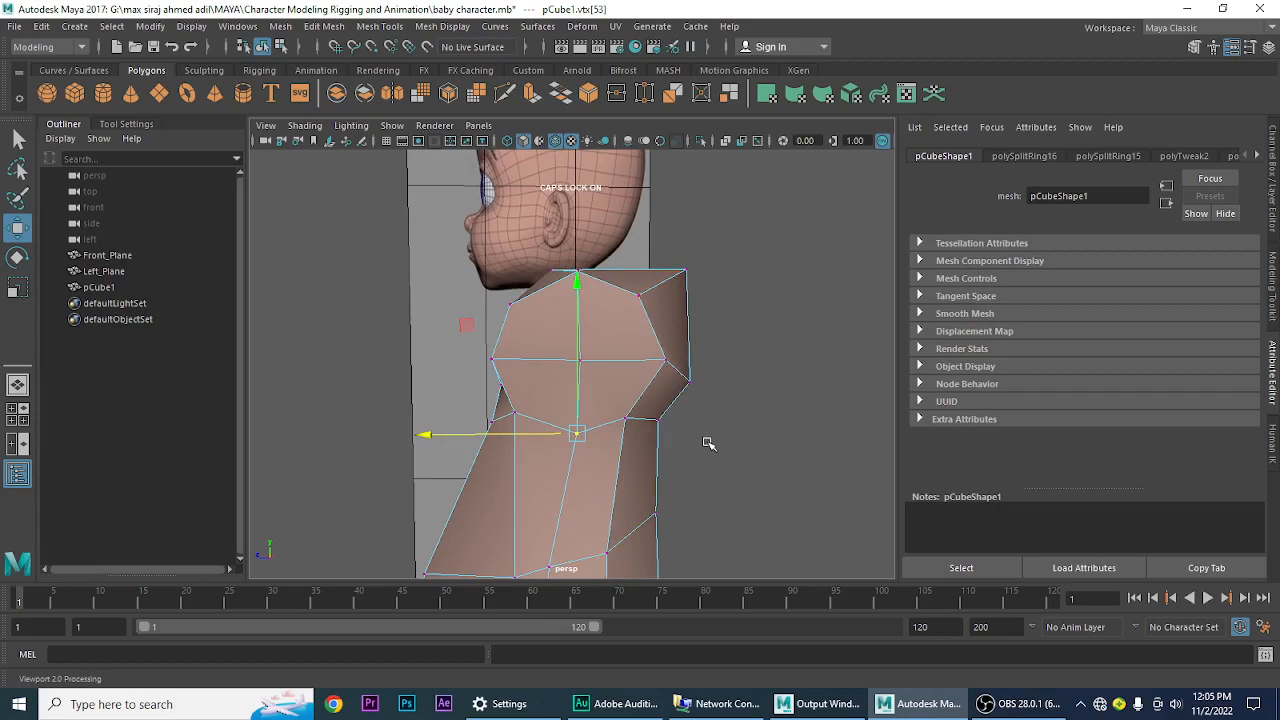
key(3)
alt+drag(508, 477, 762, 471)
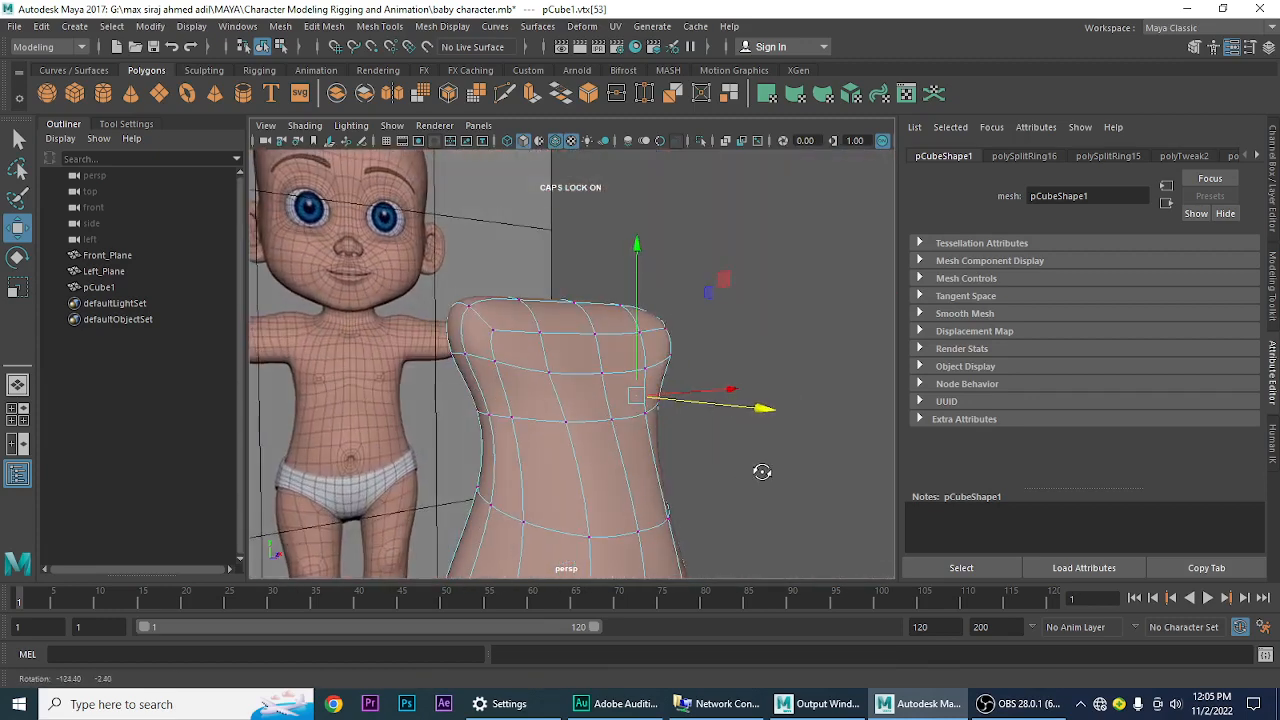
alt+drag(580, 423, 630, 425)
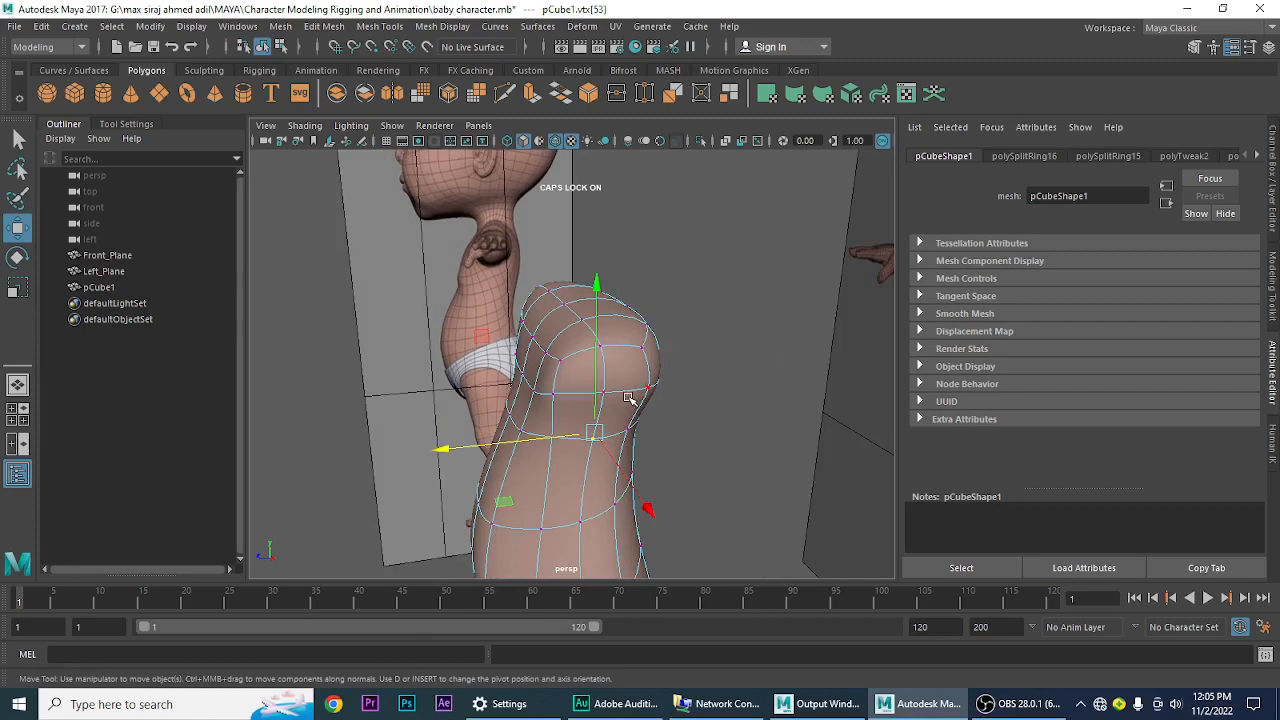
key(1)
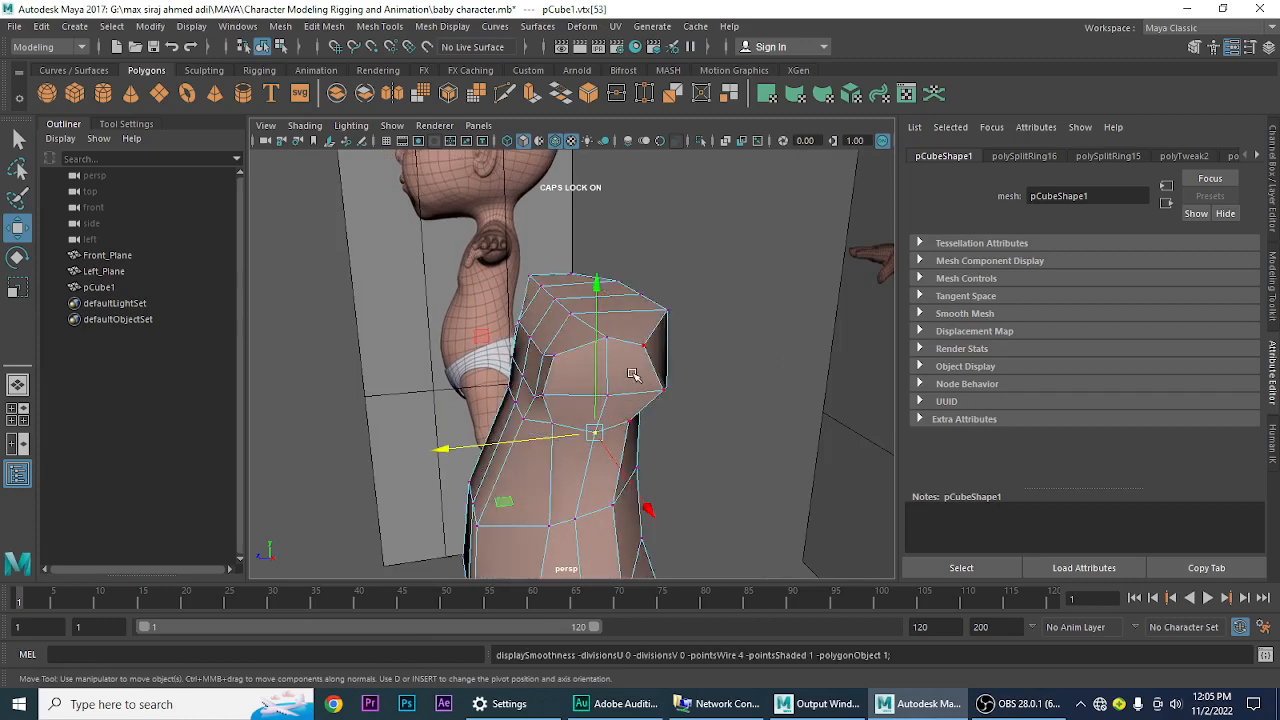
alt+drag(632, 374, 690, 432)
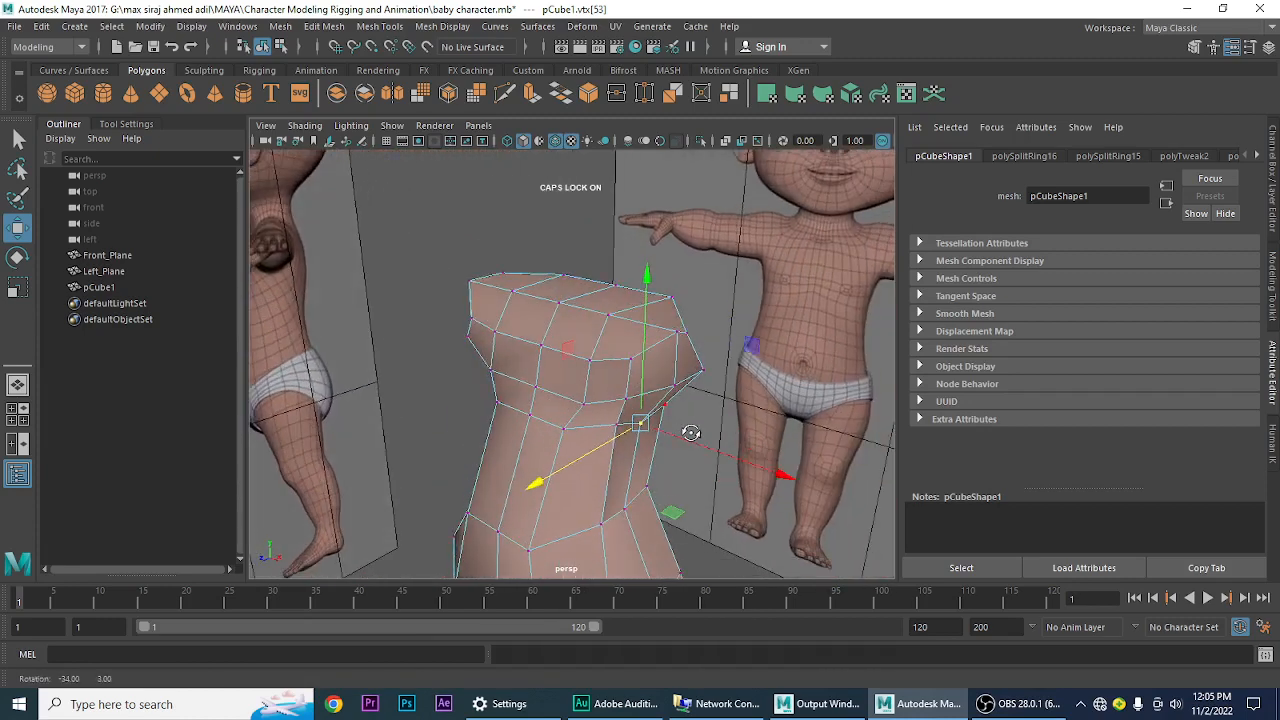
- Select the faces inside the arm outline and scale them flat along the X axis
right_drag(664, 371, 657, 288)
click(652, 366)
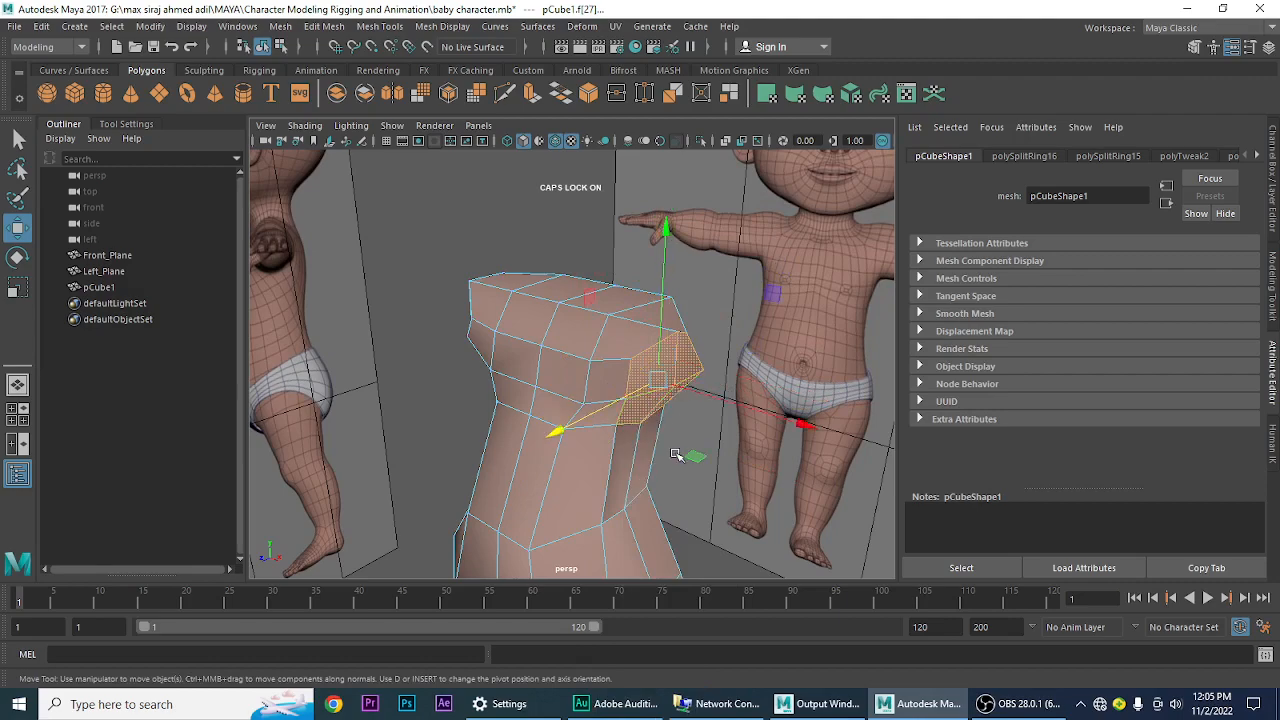
alt+drag(680, 455, 441, 463)
key(r)
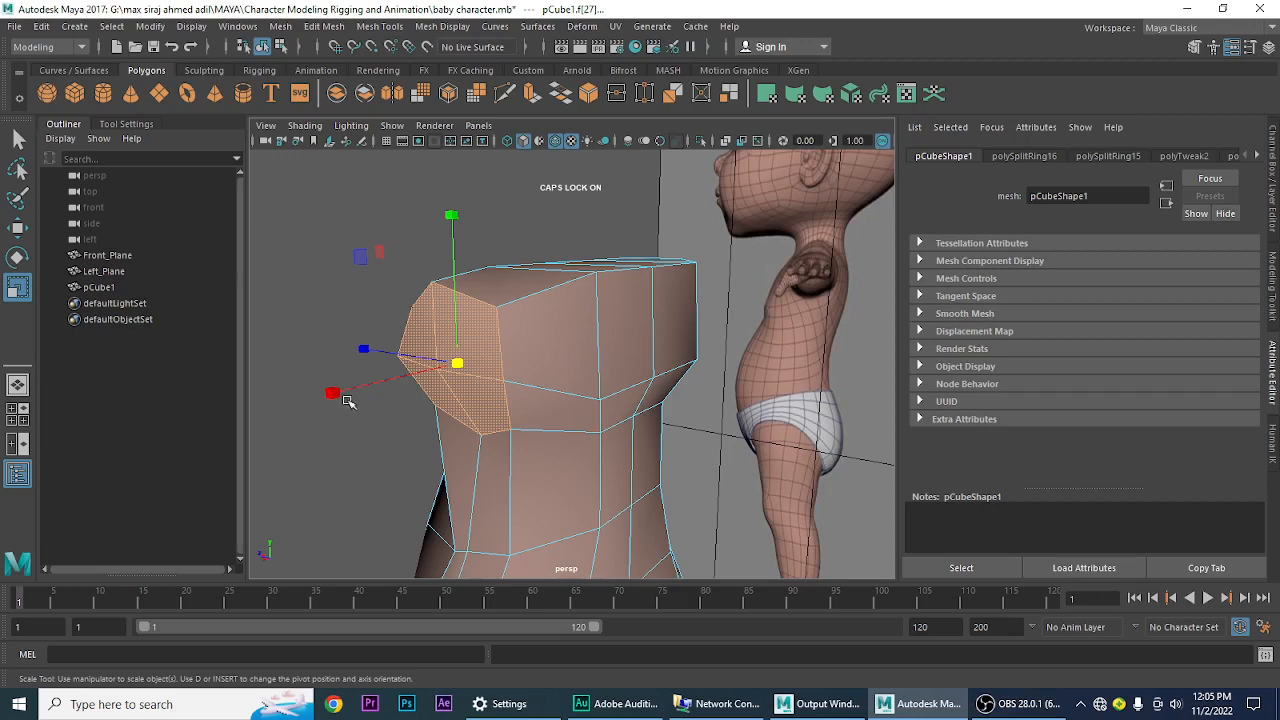
drag(334, 393, 435, 385)
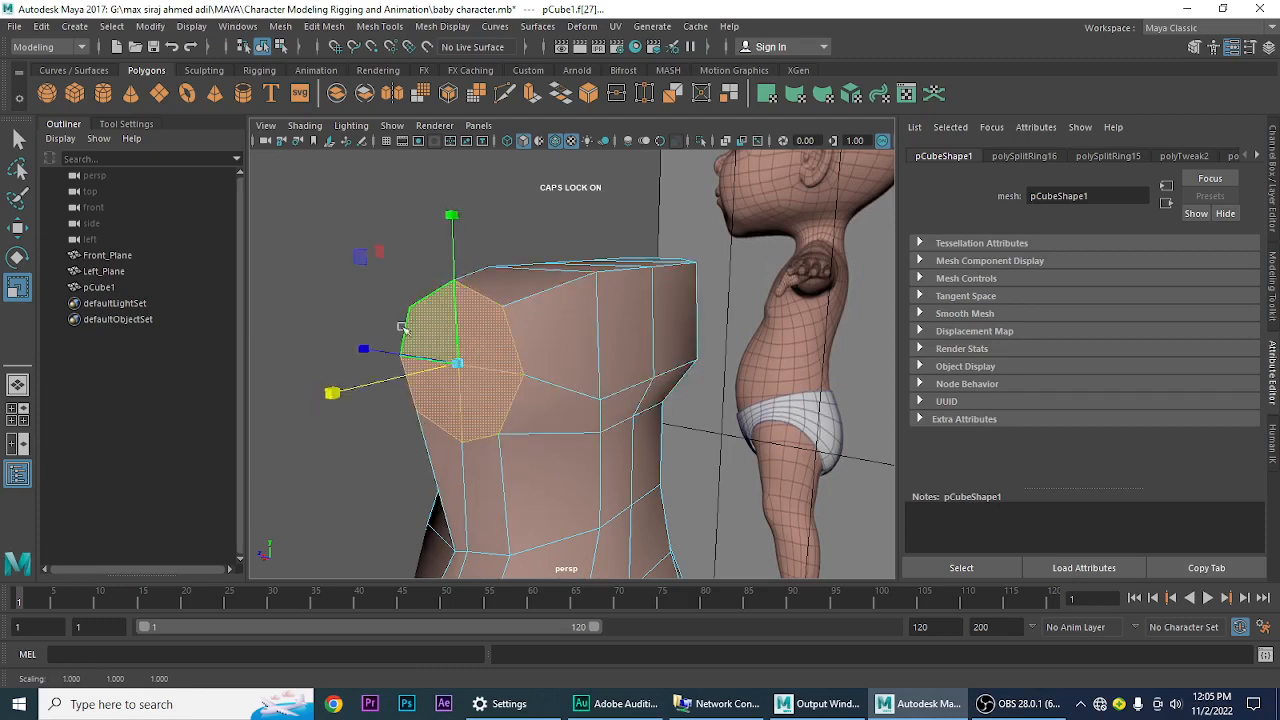
- Inspect the flattened arm area in smooth preview, and switch the torso back to low-poly display
alt+drag(480, 437, 628, 443)
key(3)
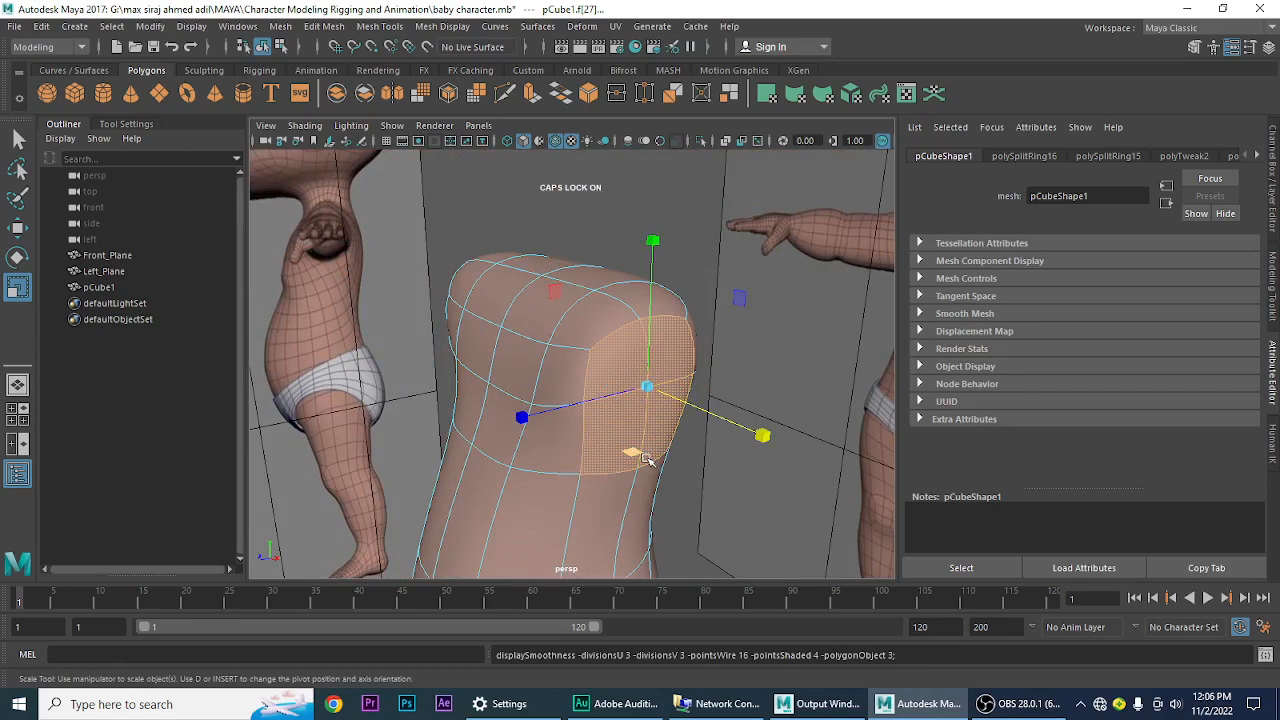
key(1)
mouse_move(655, 460)
alt+mouse_down()
mouse_move(622, 470)
mouse_move(661, 468)
mouse_move(645, 470)
alt+mouse_up()
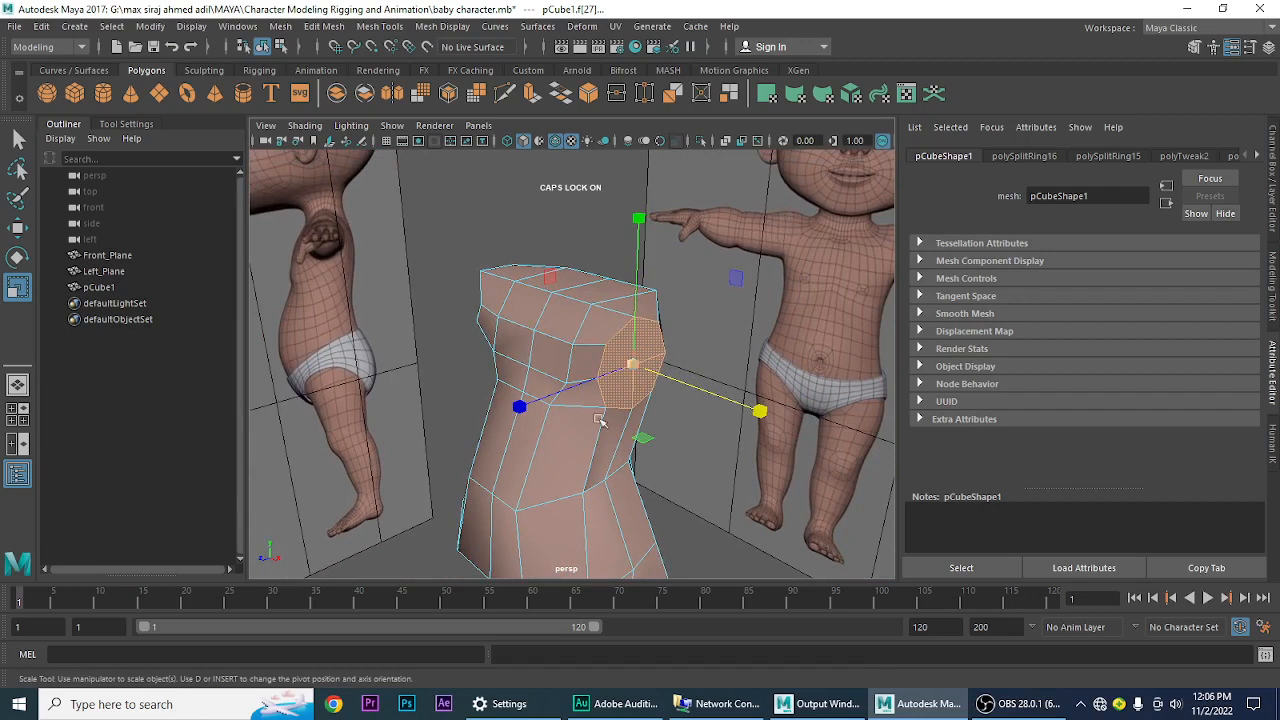
- Try to shrink the selected arm faces uniformly, and undo the scaling
drag(635, 365, 632, 384)
key(ctrl+z)
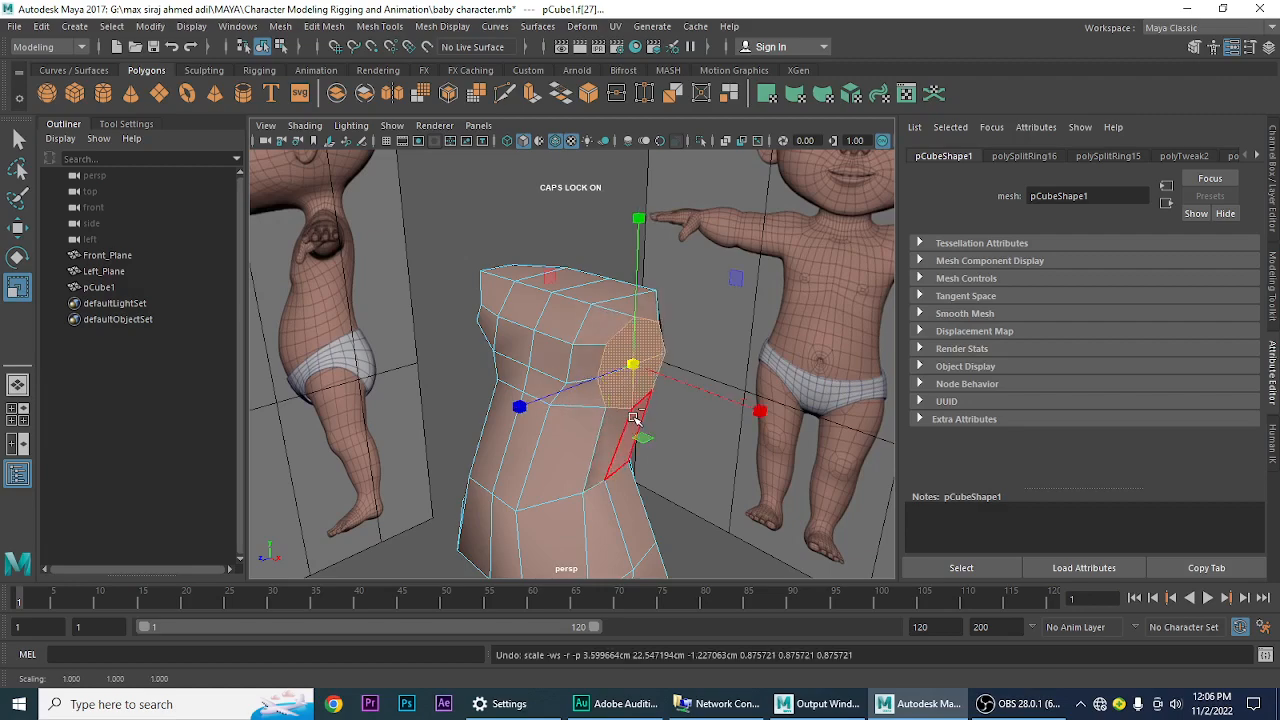
alt+drag(686, 443, 666, 459)
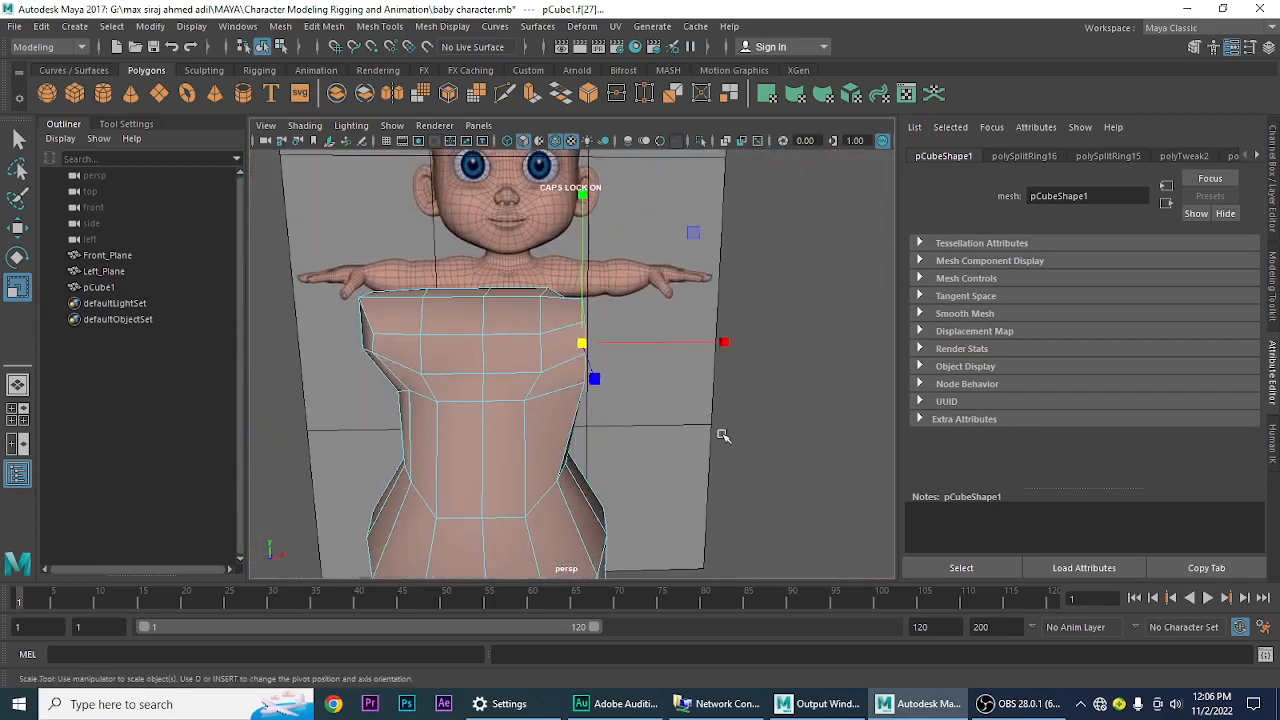
- Rotate the selected arm faces in the front view so their upper edge leans inward, and turn on X-ray display
key(space)
drag(716, 418, 707, 467)
scroll(686, 451, up, 1)
alt+middle_drag(727, 419, 688, 474)
alt+middle_drag(690, 350, 683, 377)
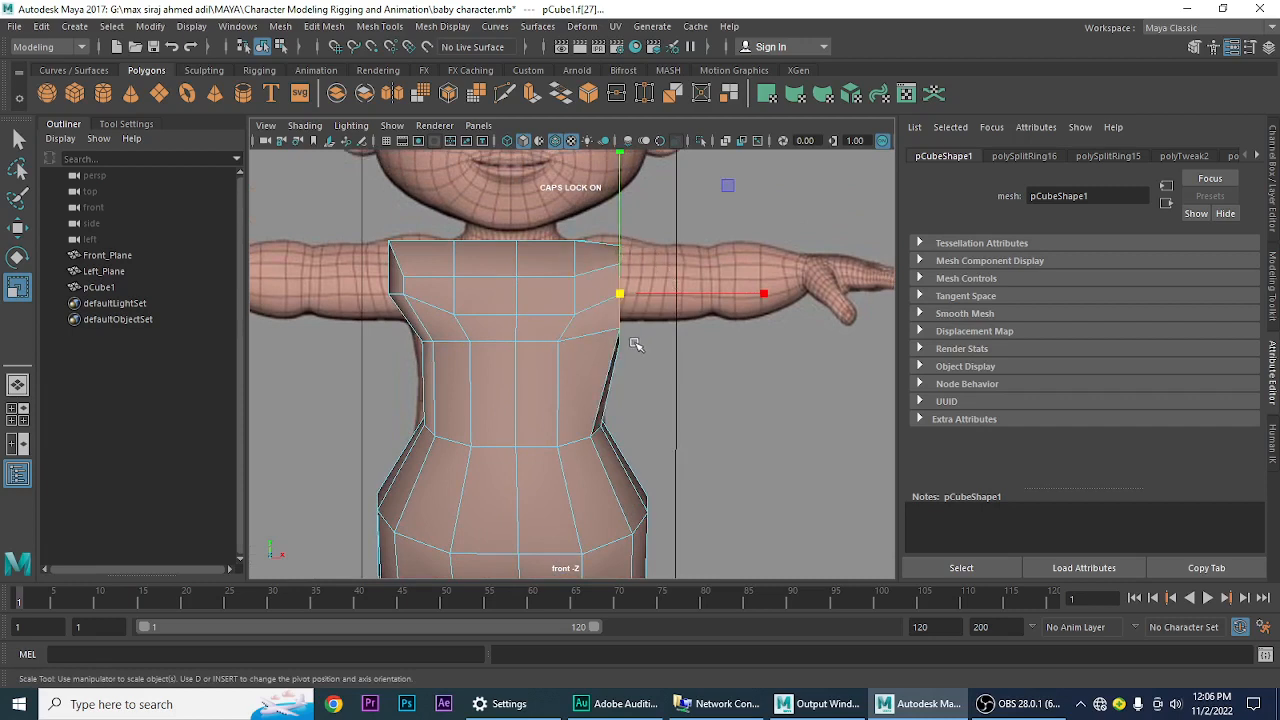
key(e)
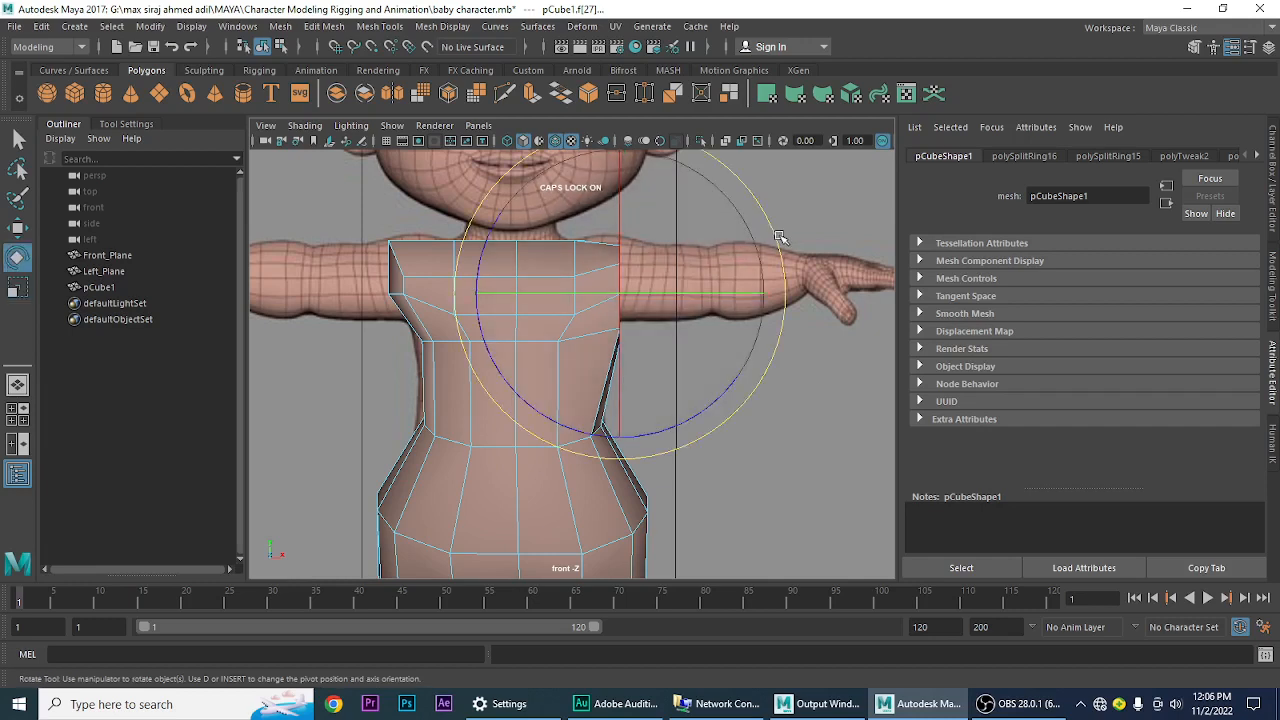
drag(780, 237, 720, 177)
key(w)
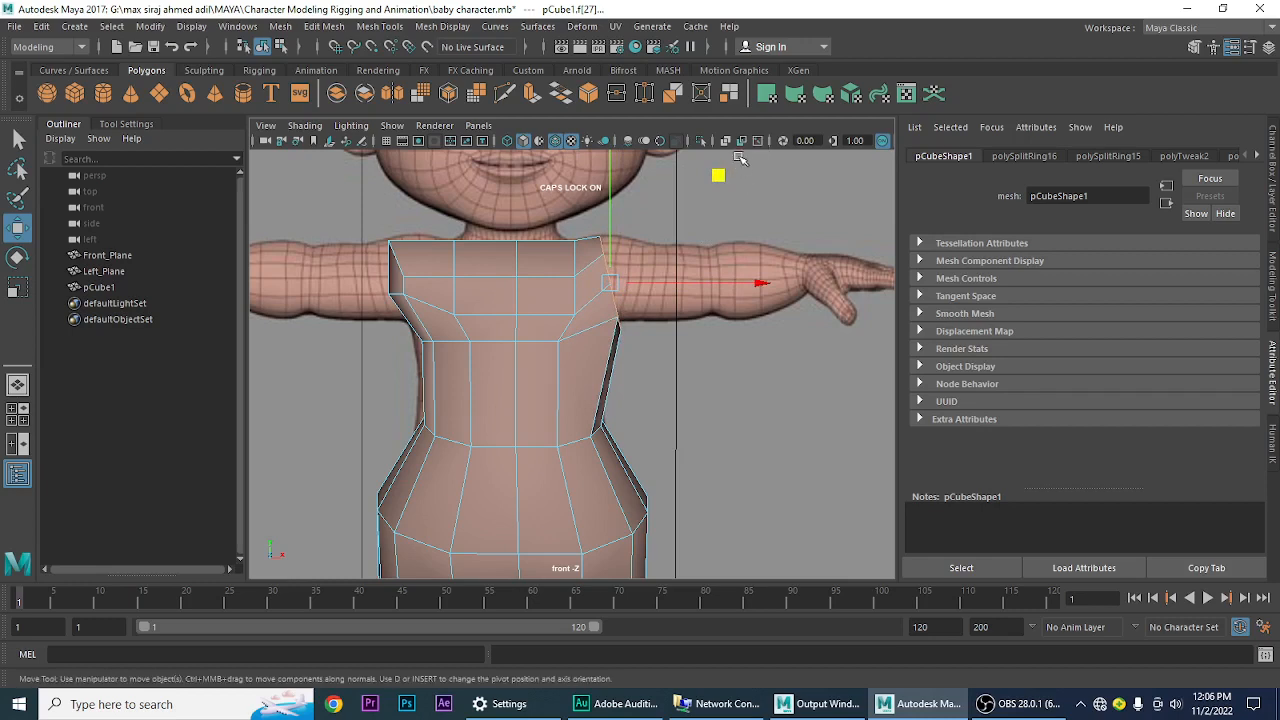
click(727, 145)
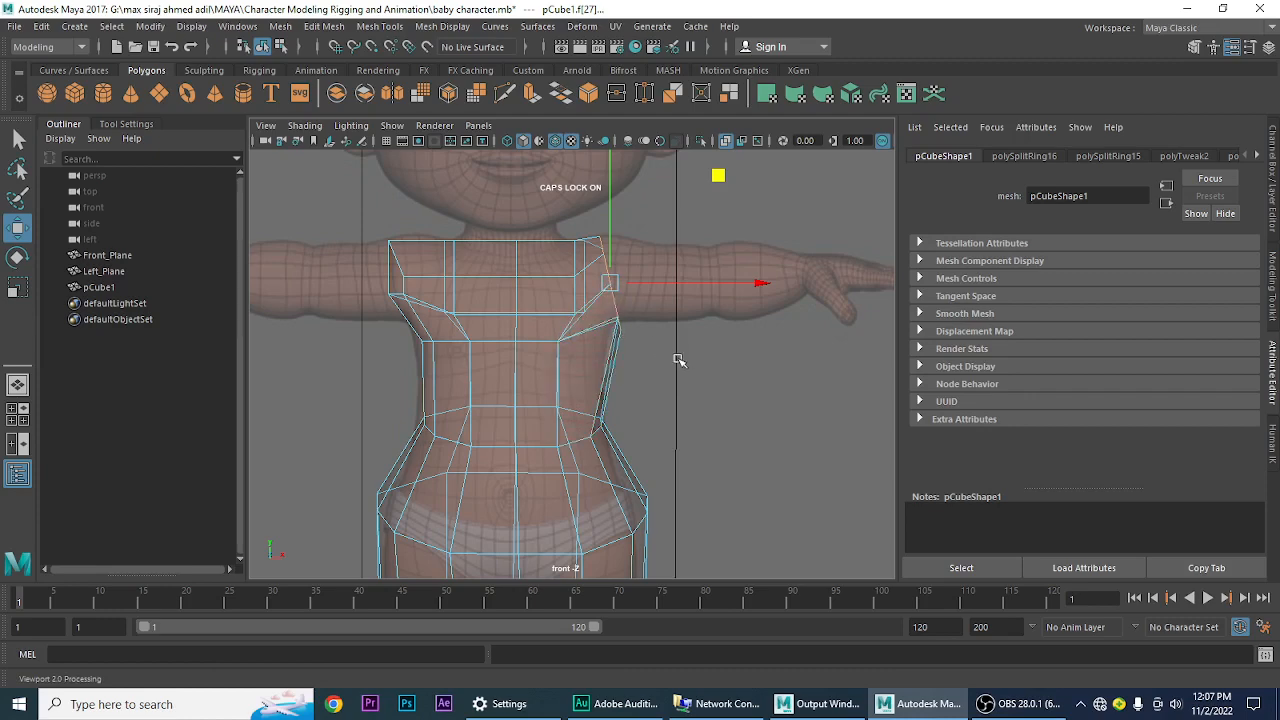
- Rotate the arm faces slightly in the top view so their rear edge turns inward, and shift them slightly outward along X
key(space)
drag(679, 361, 623, 366)
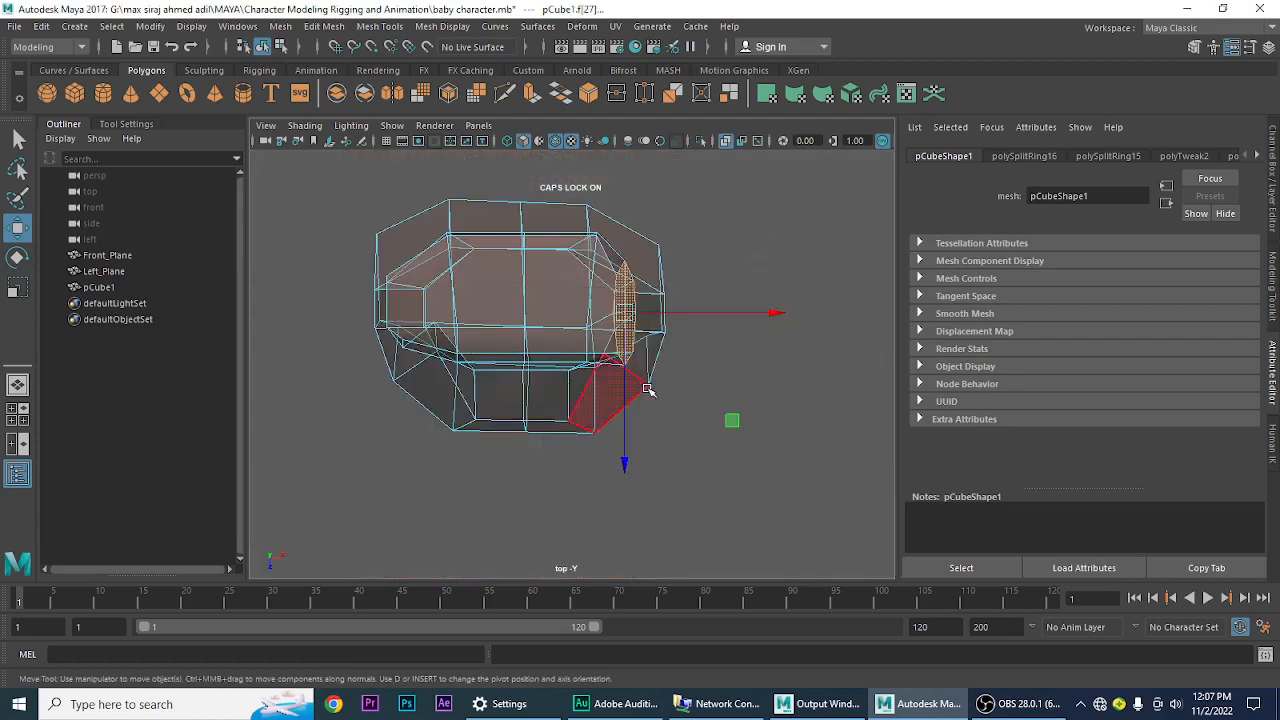
scroll(648, 390, up, 2)
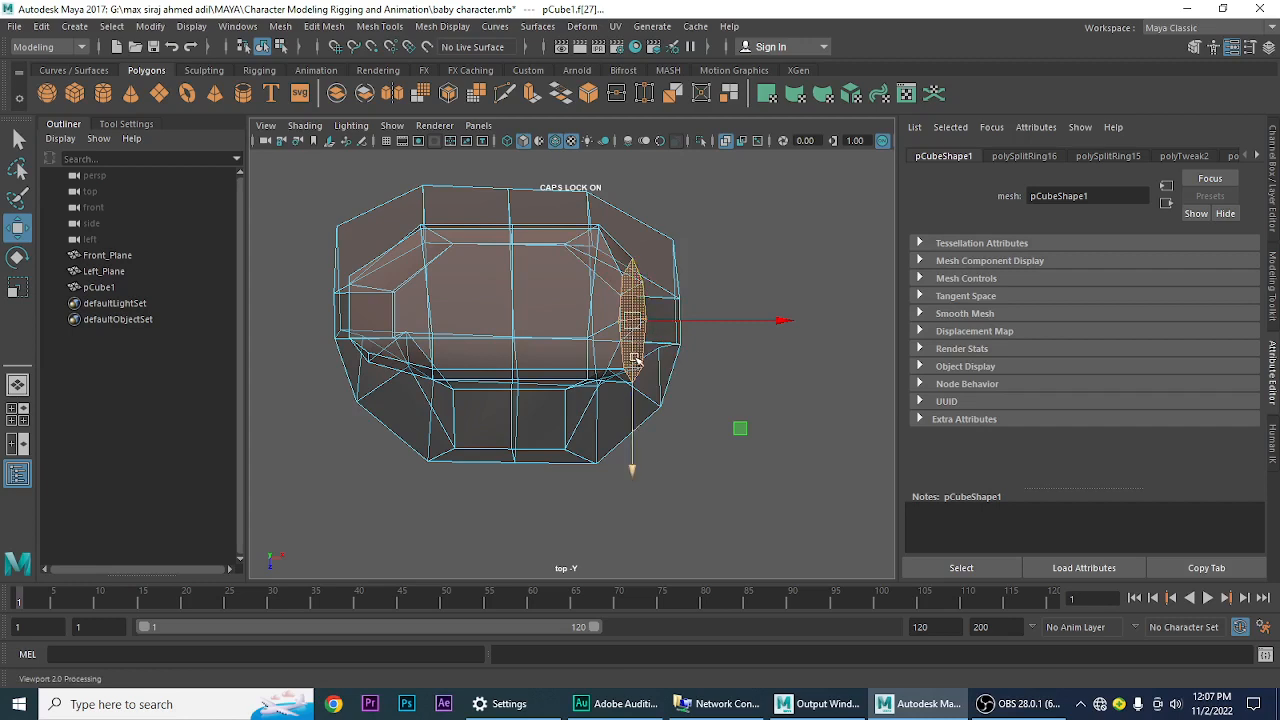
key(e)
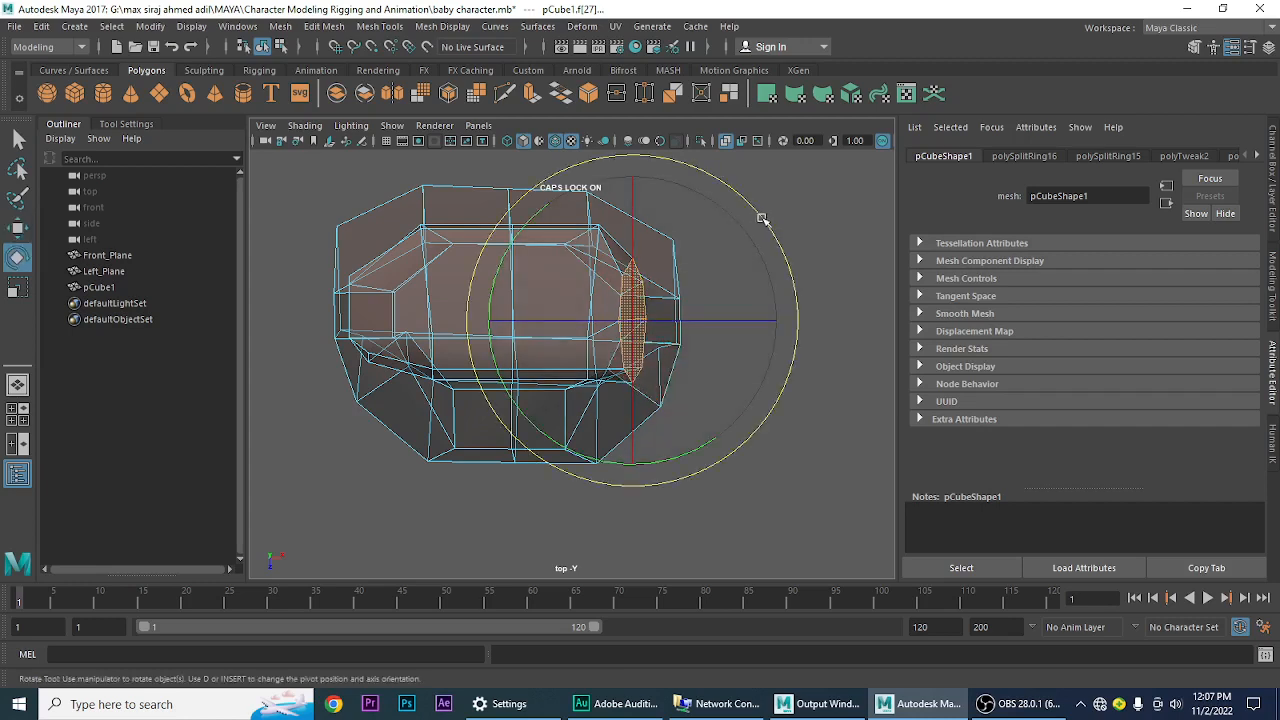
drag(762, 214, 748, 202)
key(w)
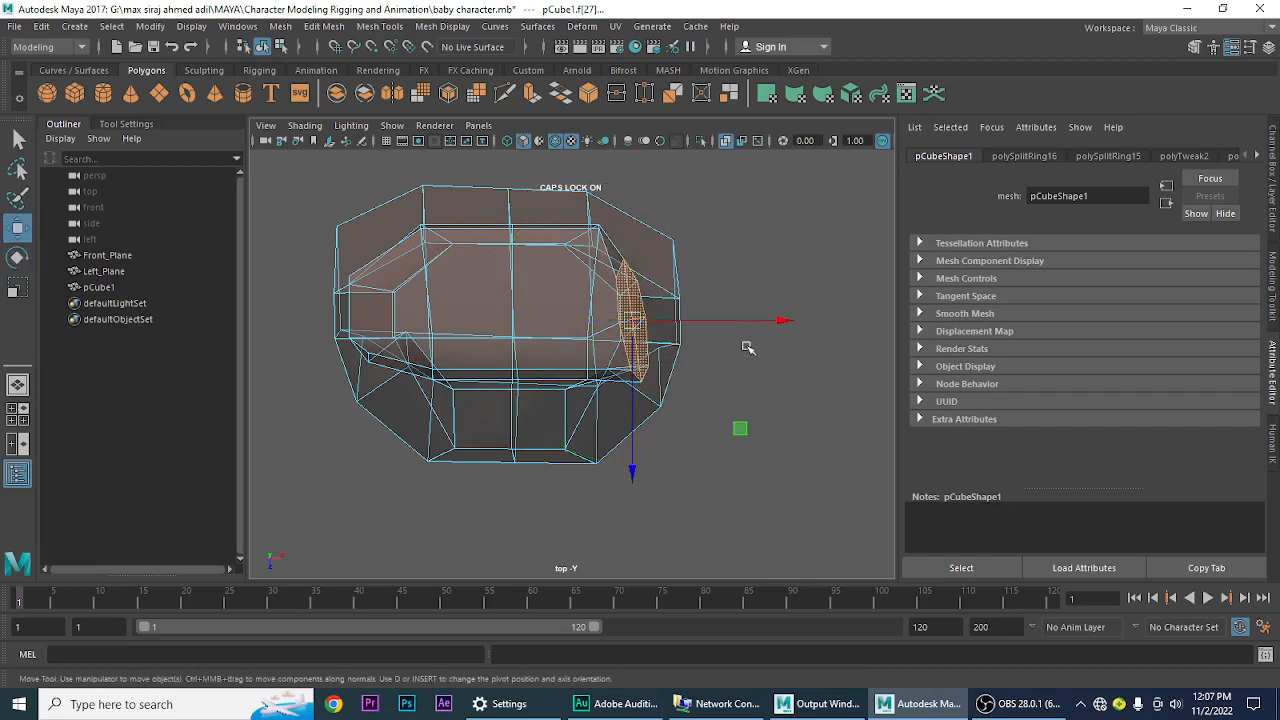
drag(752, 322, 758, 321)
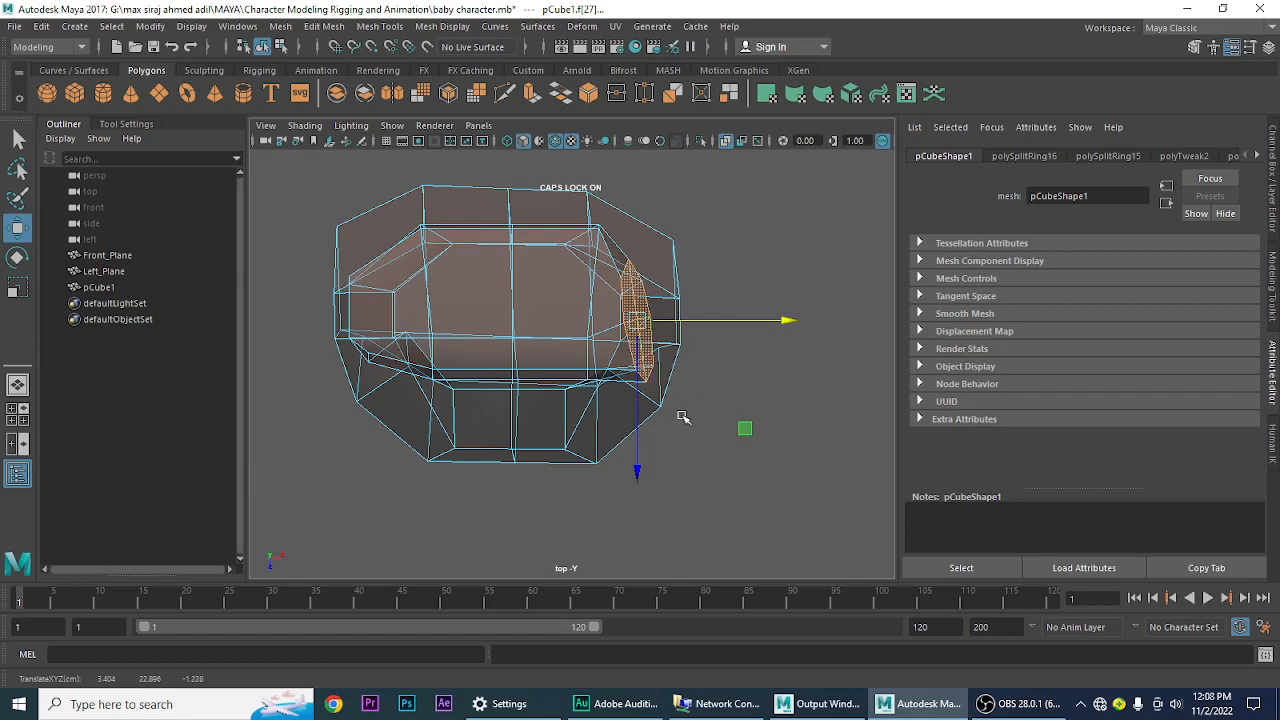
- Extrude the arm faces outward with a local Z translation of about 0.441, and scale them uniformly to about 0.871
key(space)
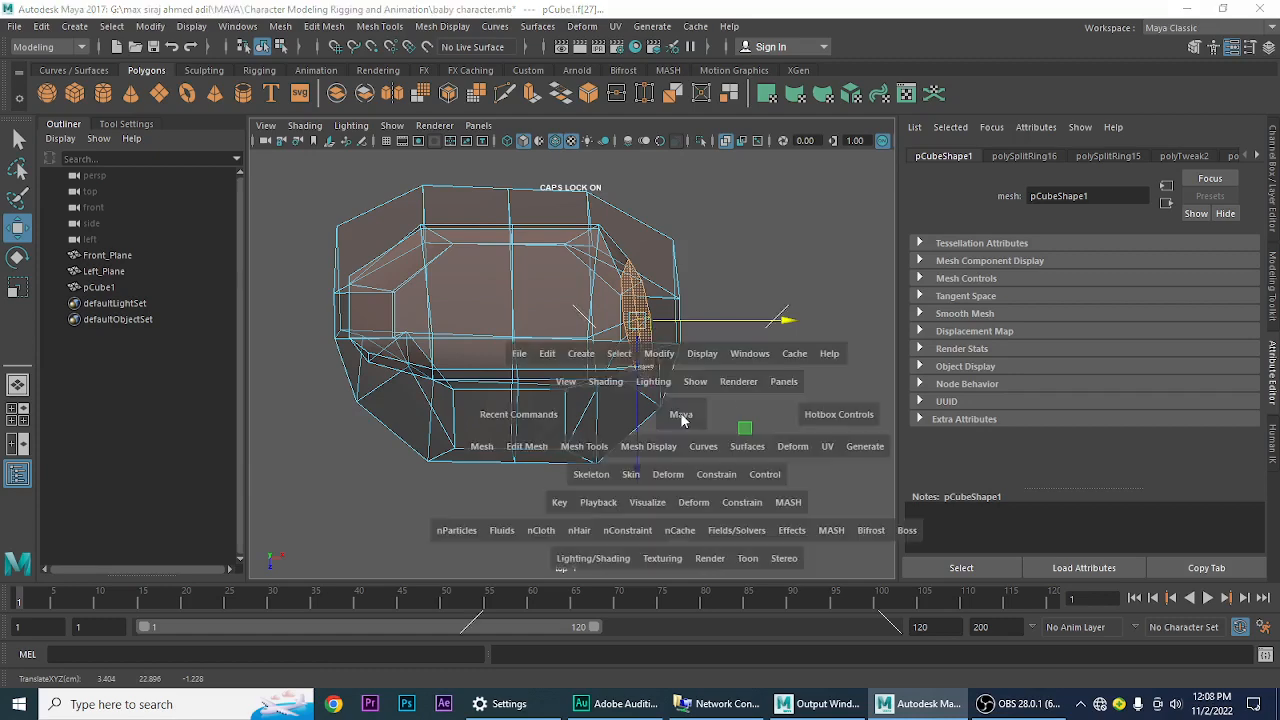
drag(683, 423, 676, 455)
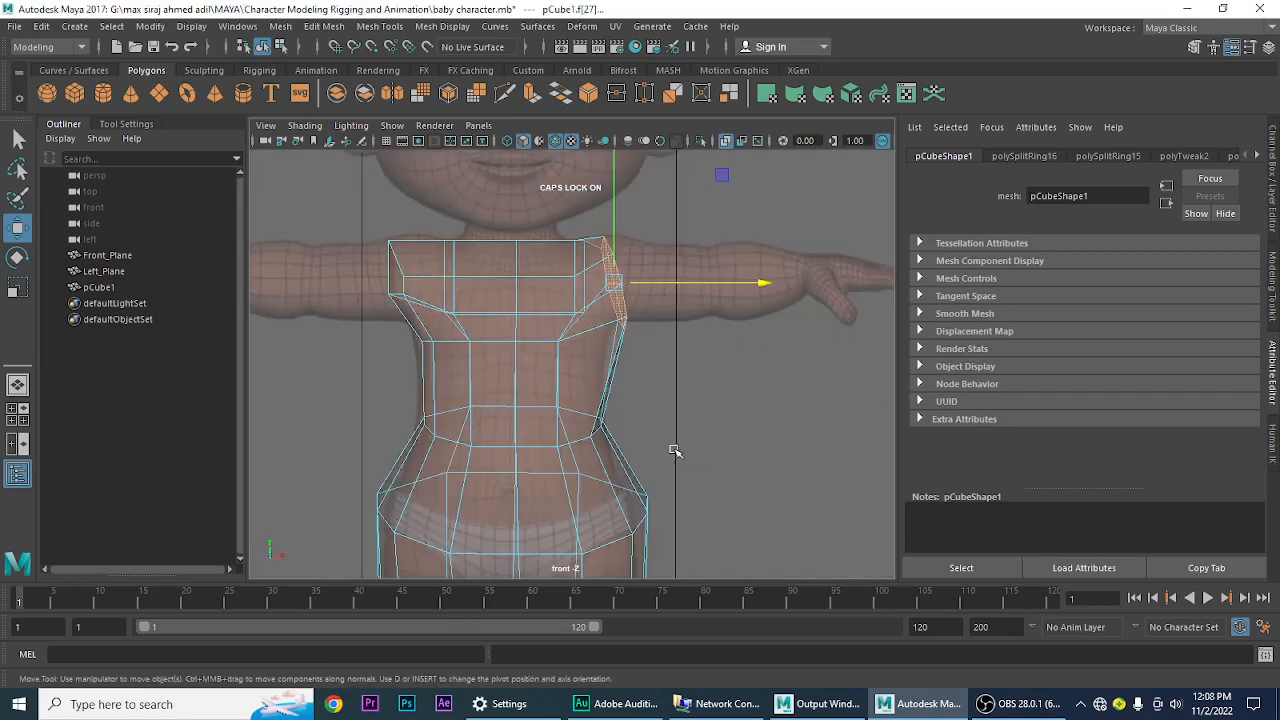
alt+middle_drag(688, 425, 629, 511)
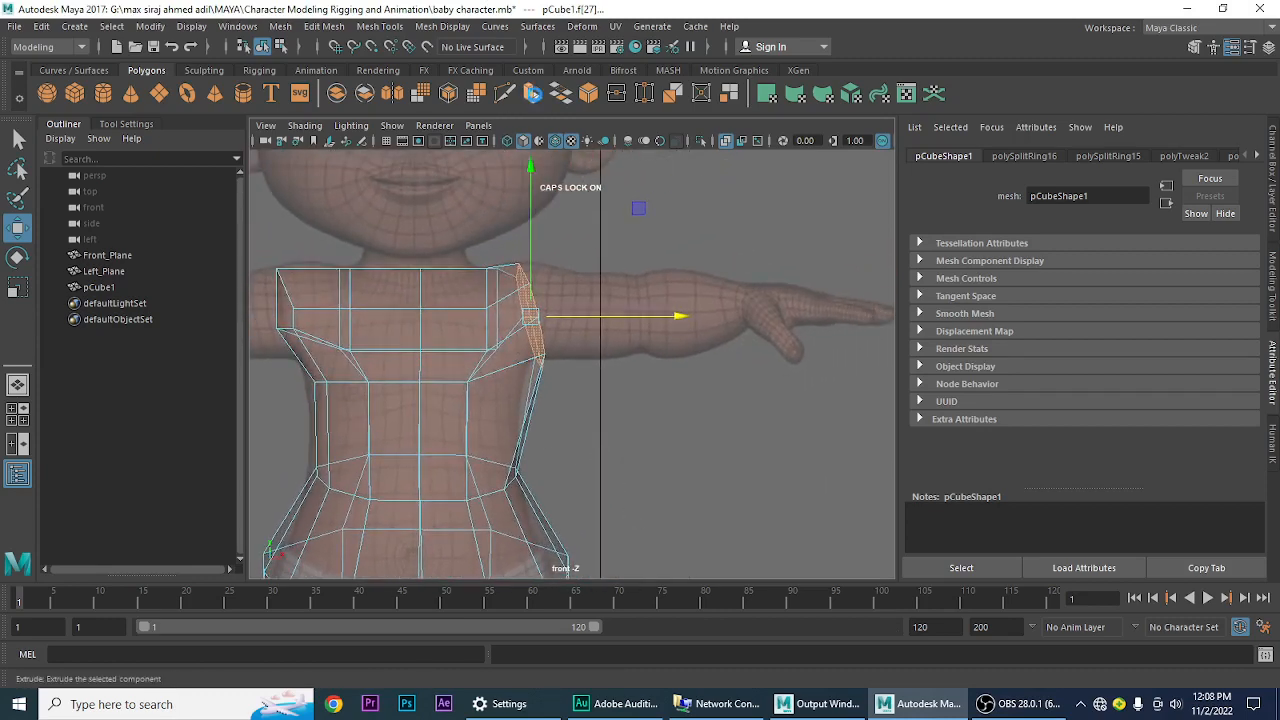
click(533, 94)
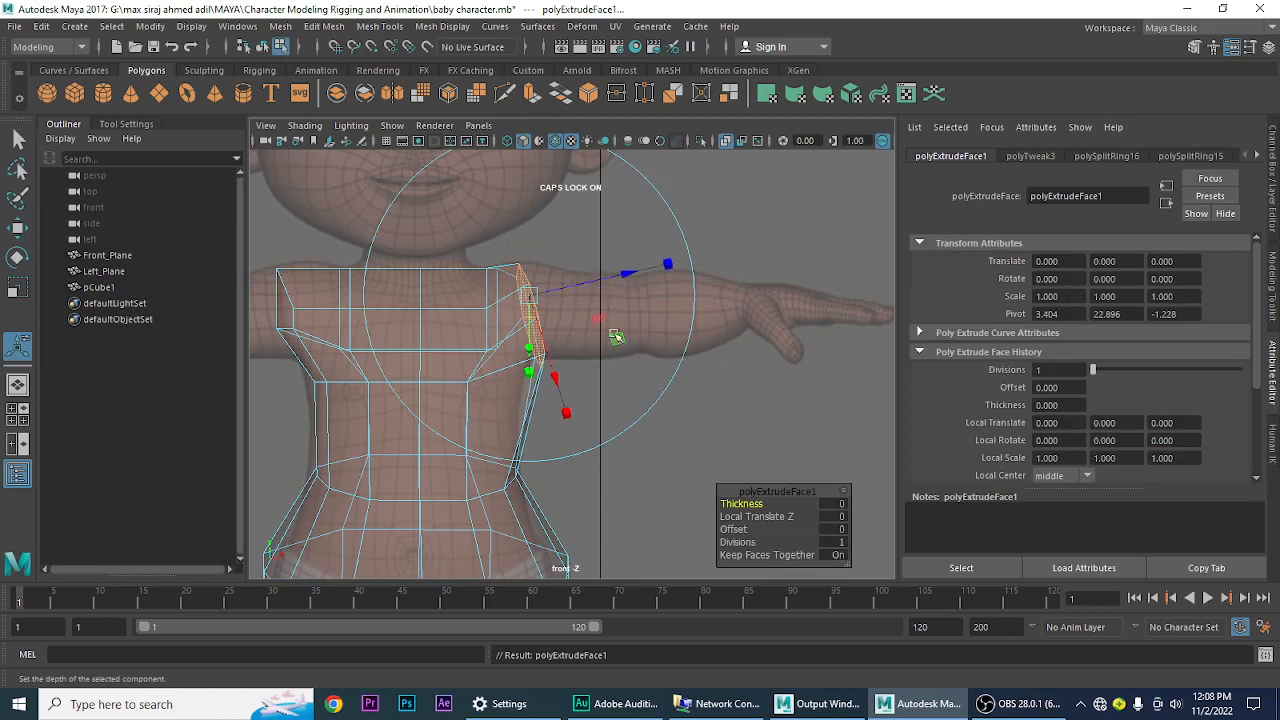
drag(626, 277, 644, 280)
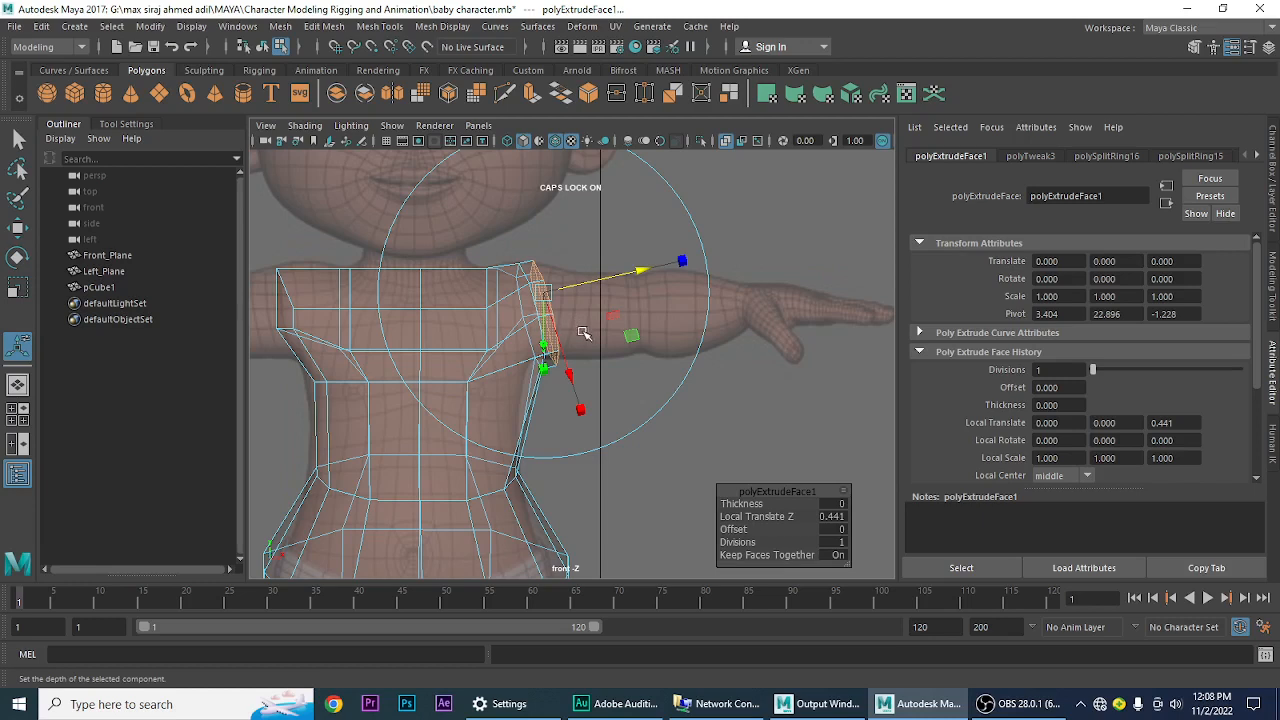
click(681, 261)
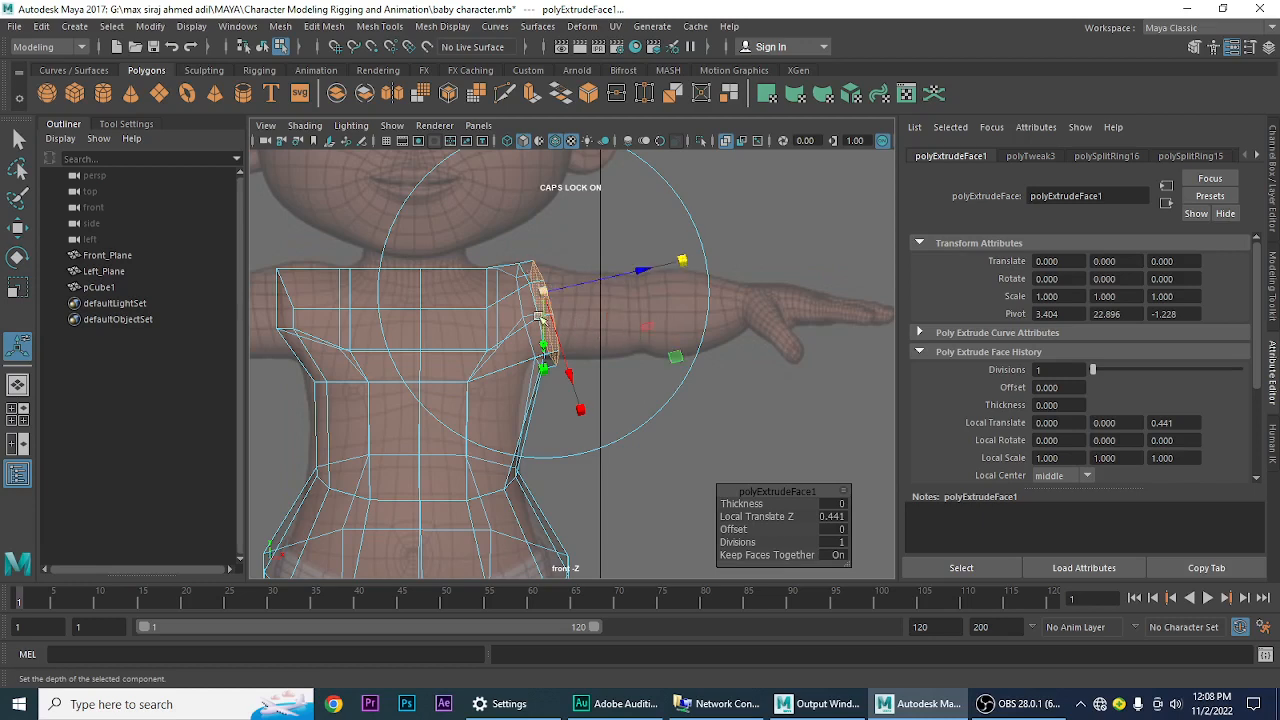
drag(542, 293, 545, 300)
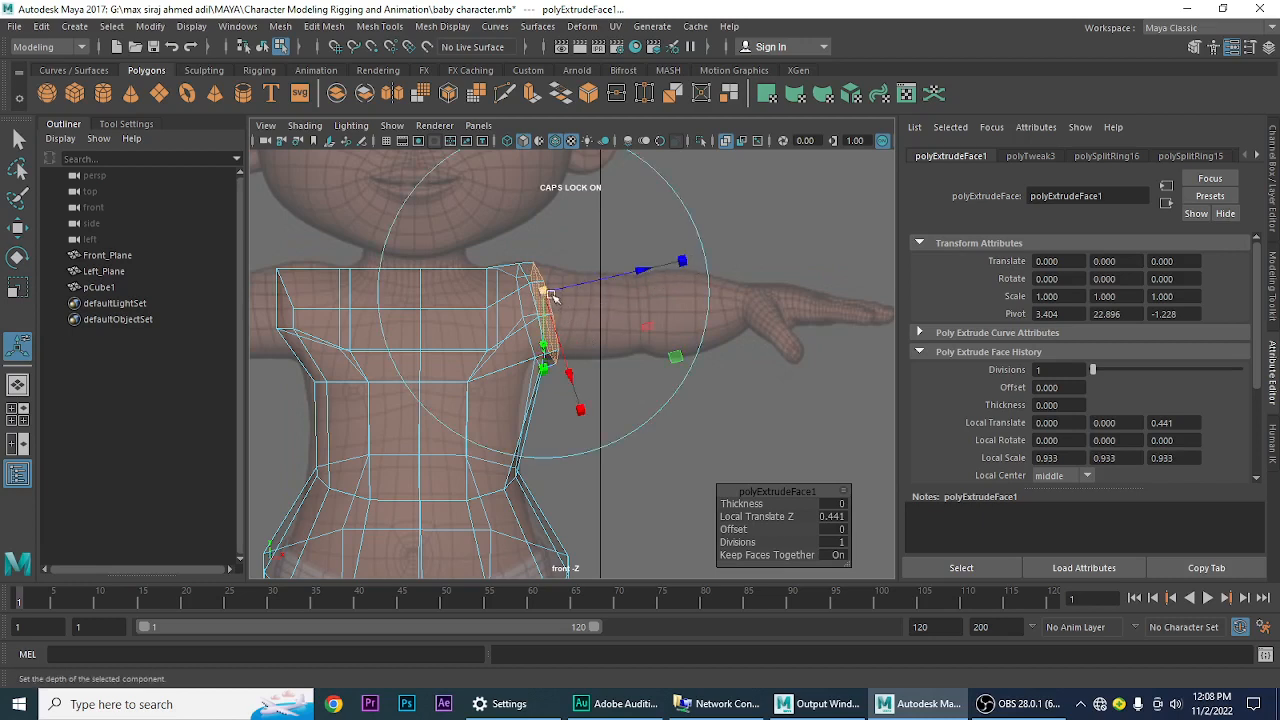
drag(542, 293, 540, 329)
- Extrude the arm faces again by about 2.69 in local Z, and lower the new end to line up with the reference arm
key(space)
drag(679, 371, 615, 377)
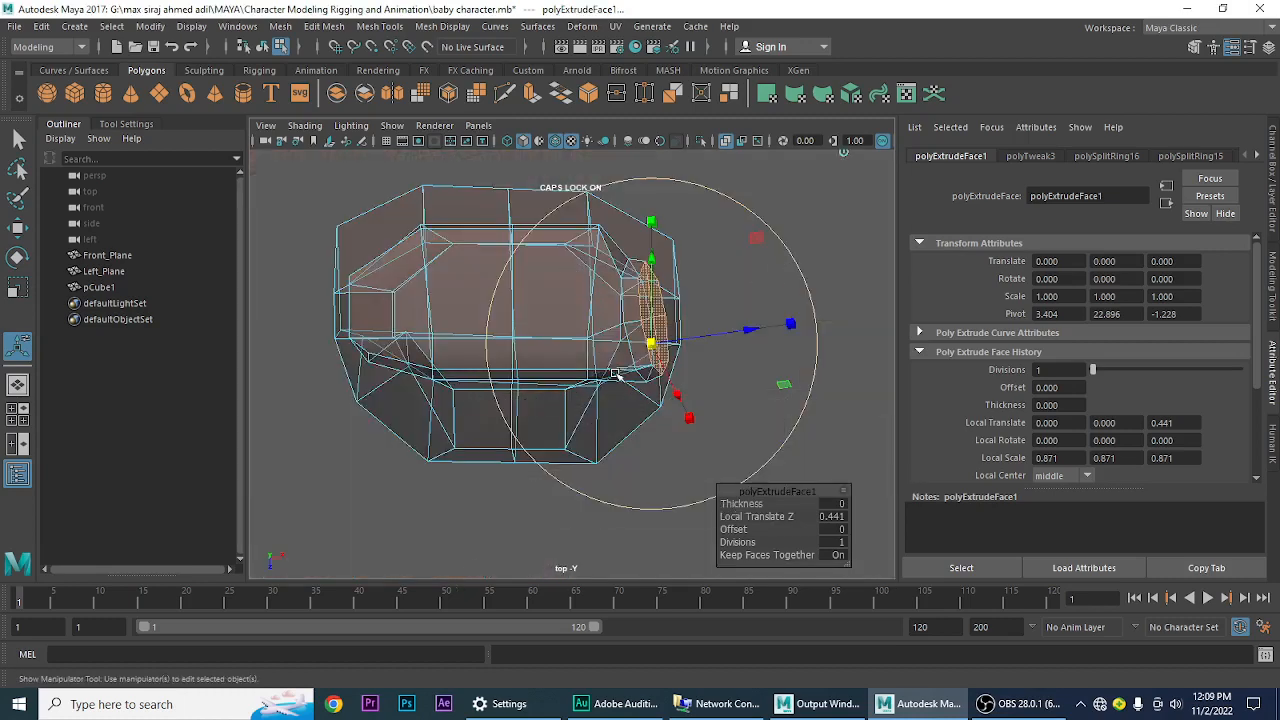
scroll(705, 390, up, 2)
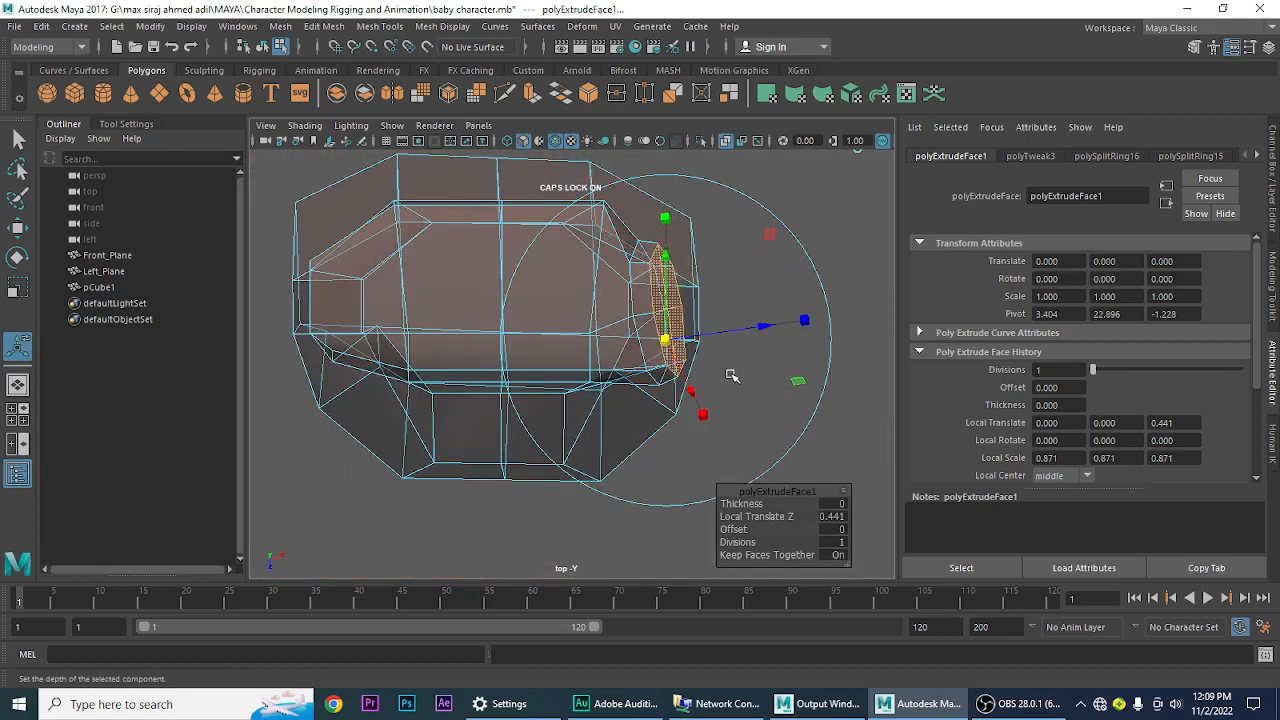
key(space)
drag(732, 375, 732, 416)
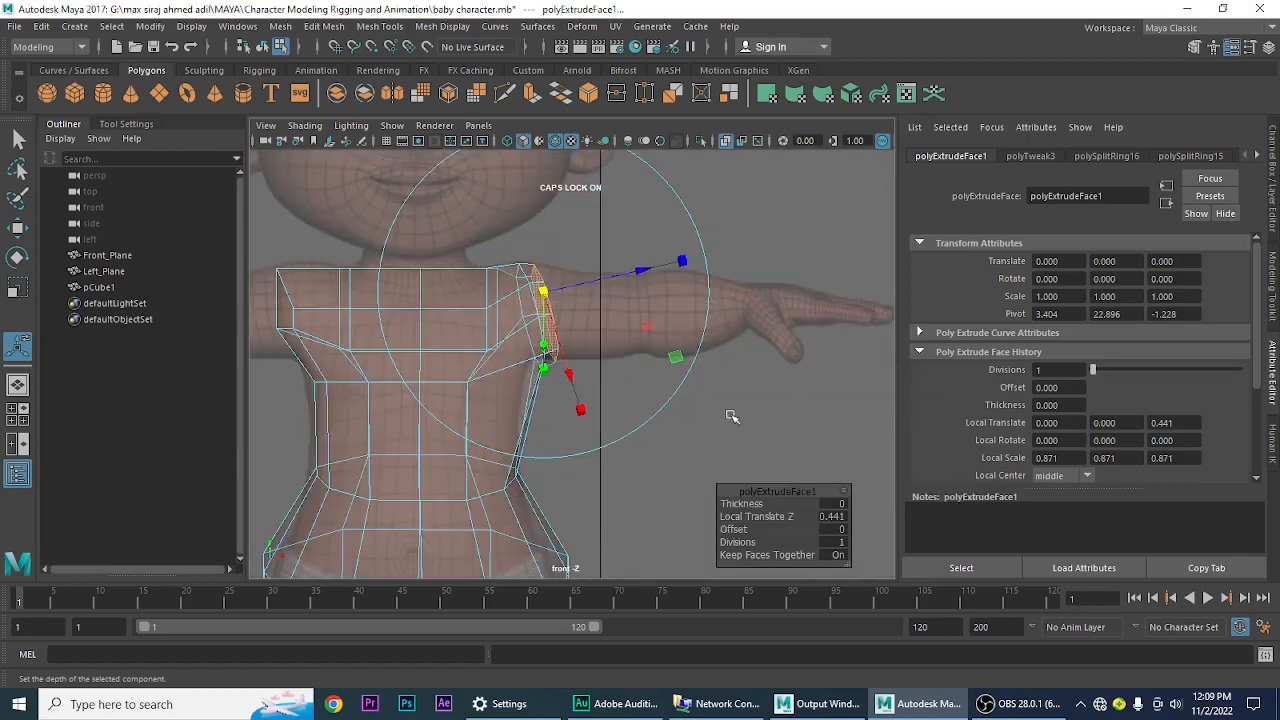
click(531, 94)
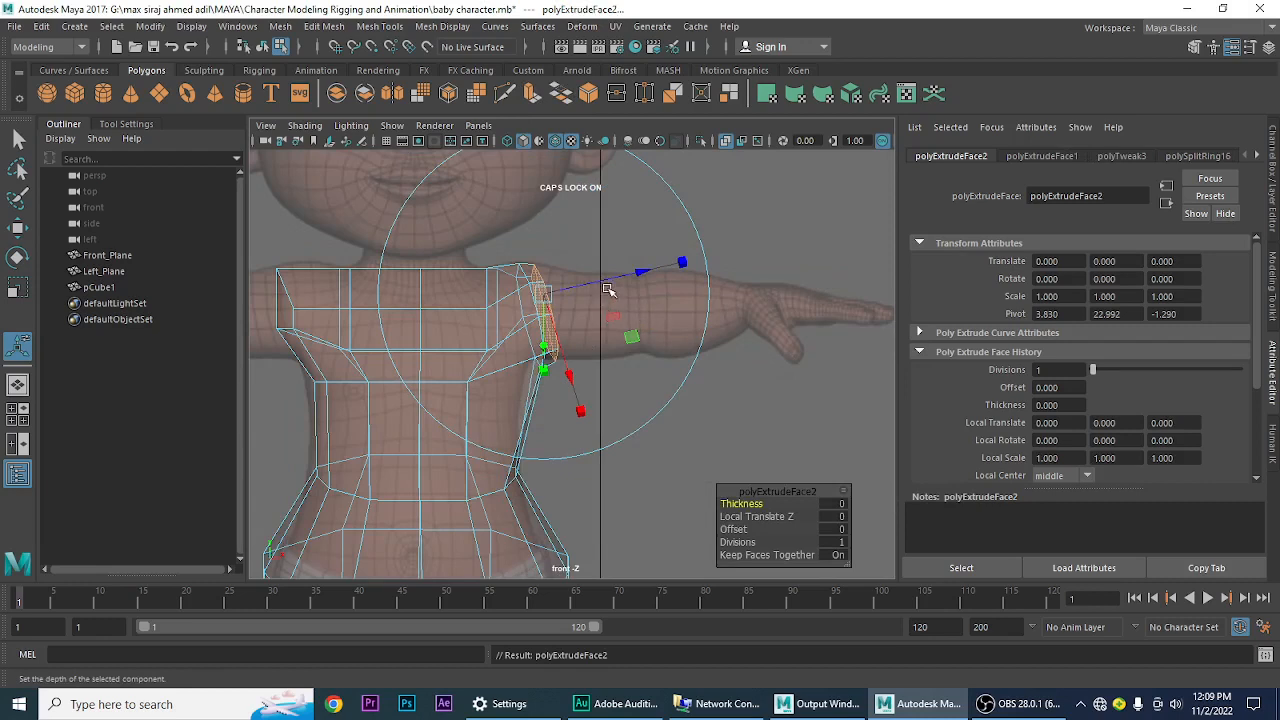
drag(622, 280, 714, 280)
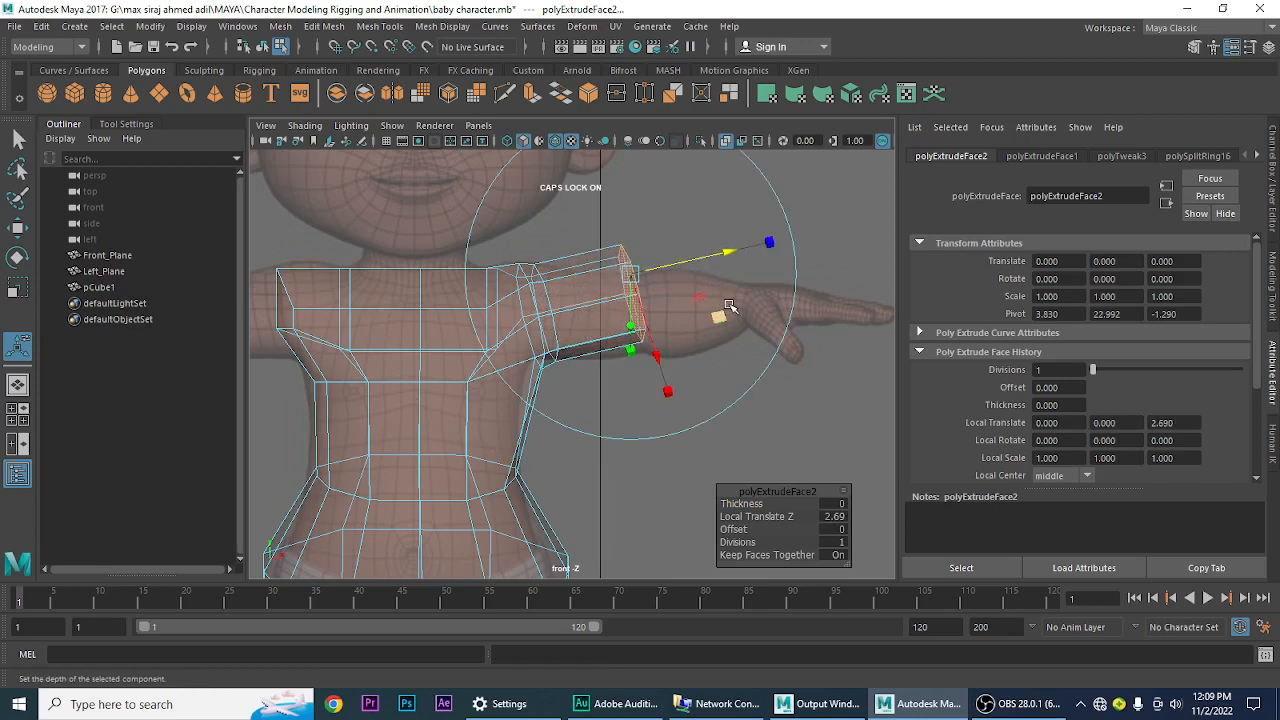
key(w)
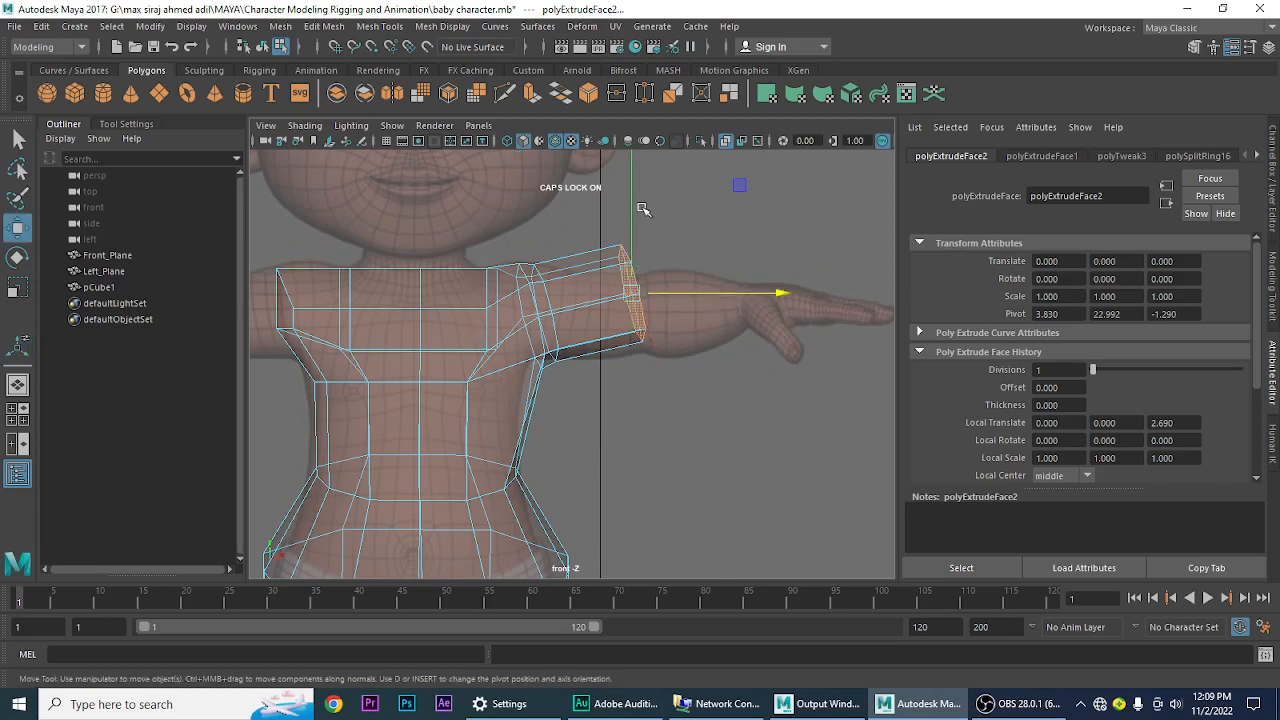
drag(632, 204, 632, 226)
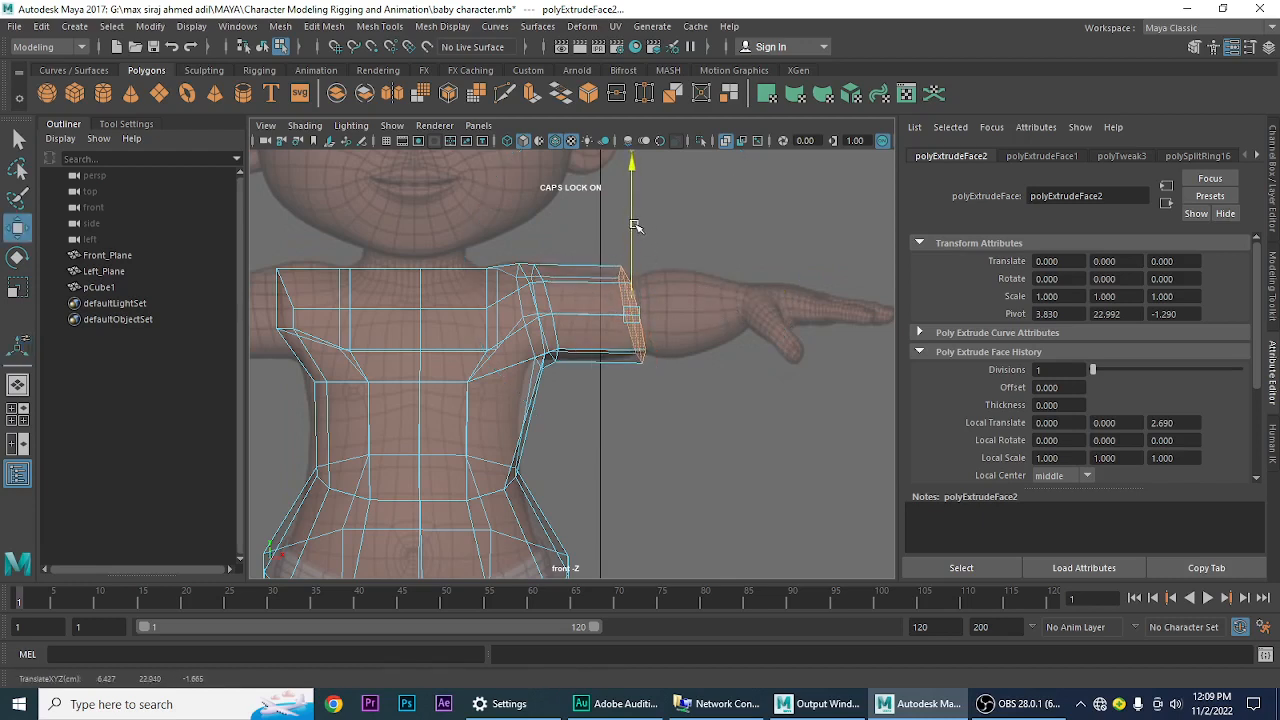
- Shrink the upper arm's end faces uniformly to the reference arm's thickness, and scale them flat along the X axis
key(r)
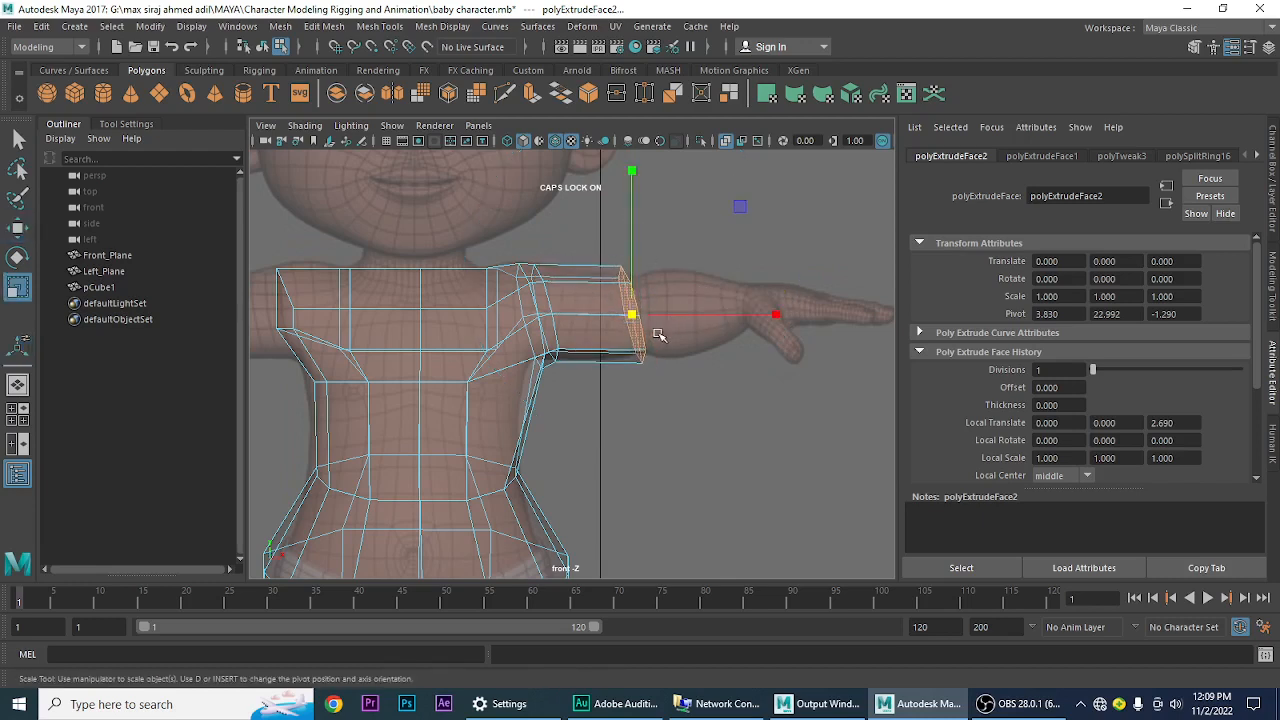
click(779, 316)
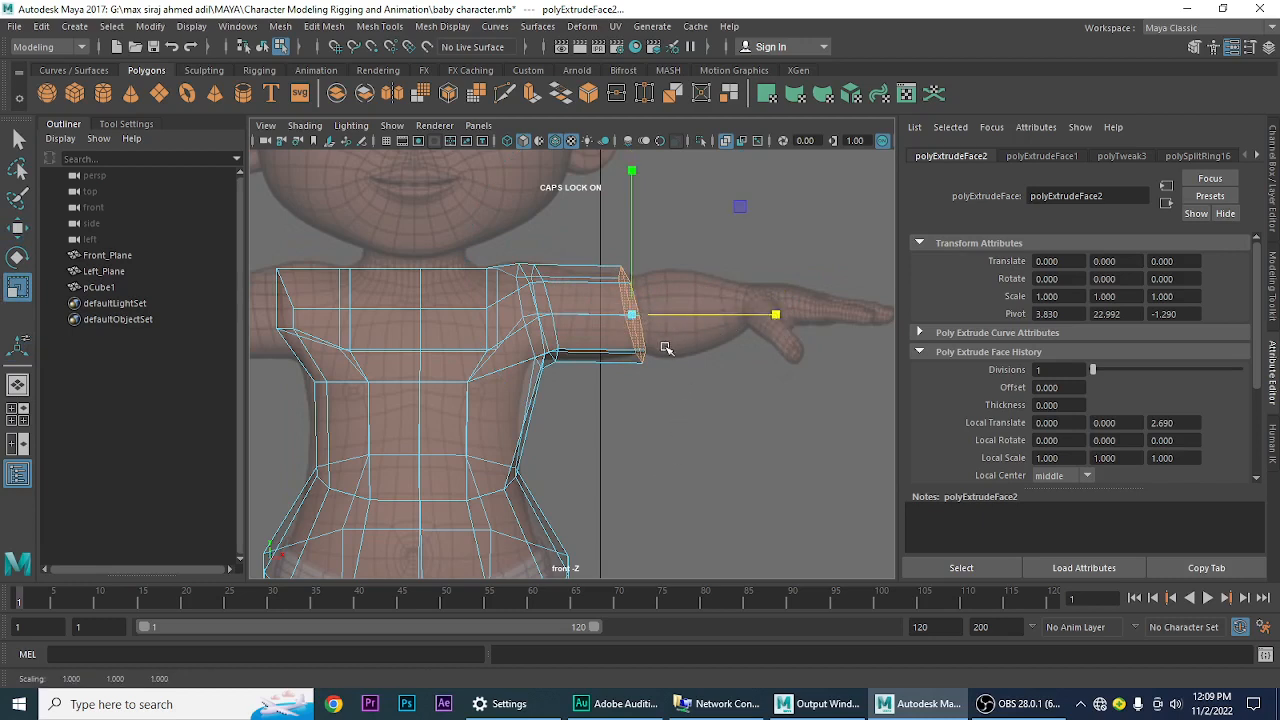
drag(633, 317, 622, 366)
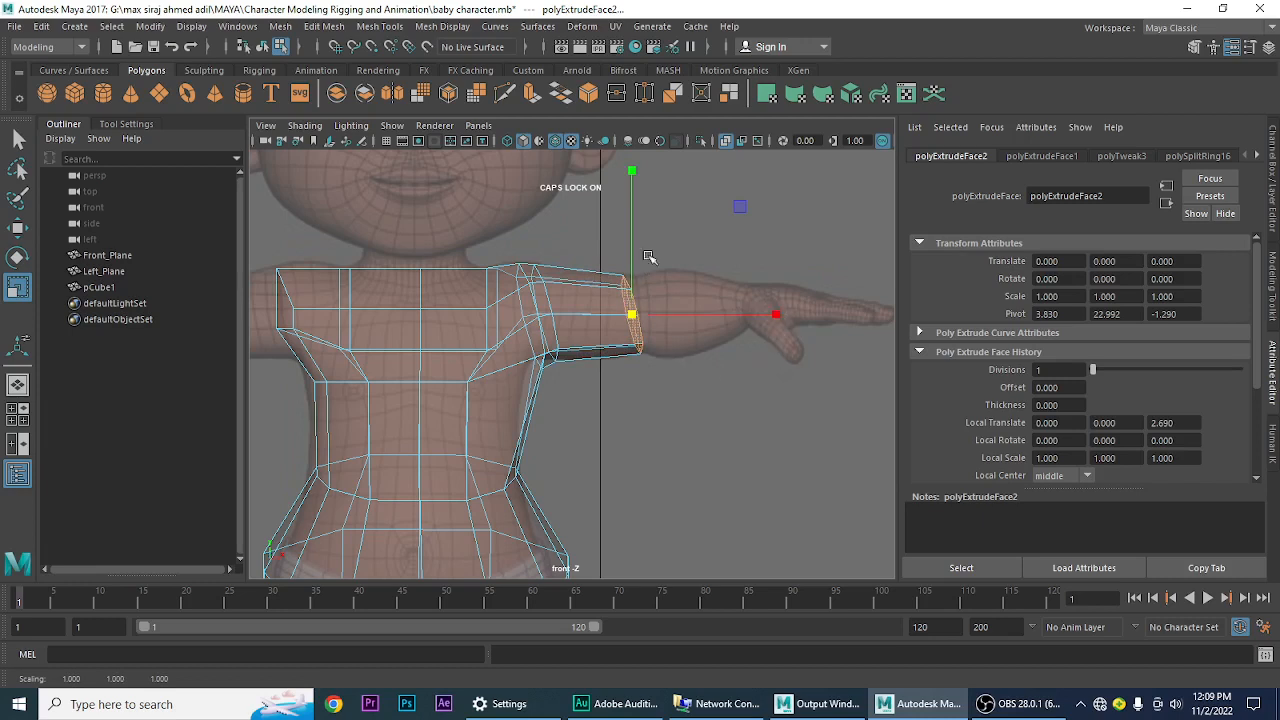
drag(779, 317, 600, 330)
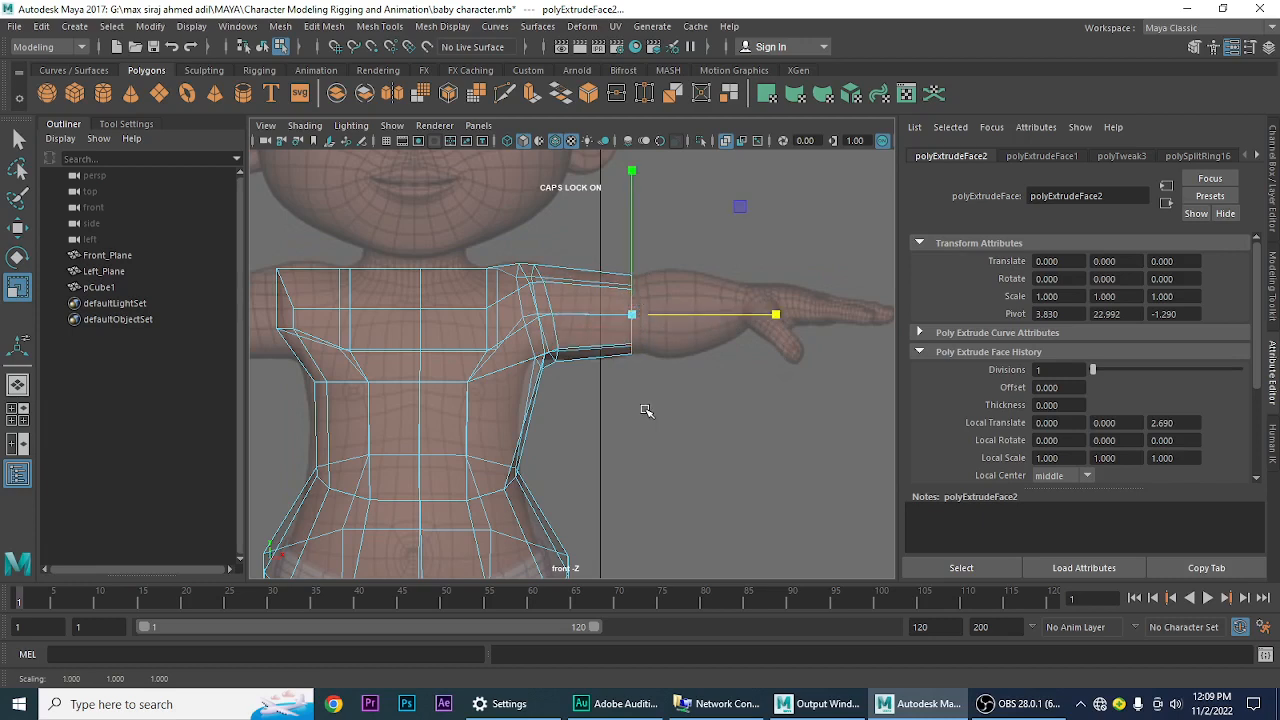
- Position the arm's end faces along X at about 6.38, by the crease in the reference arm
key(w)
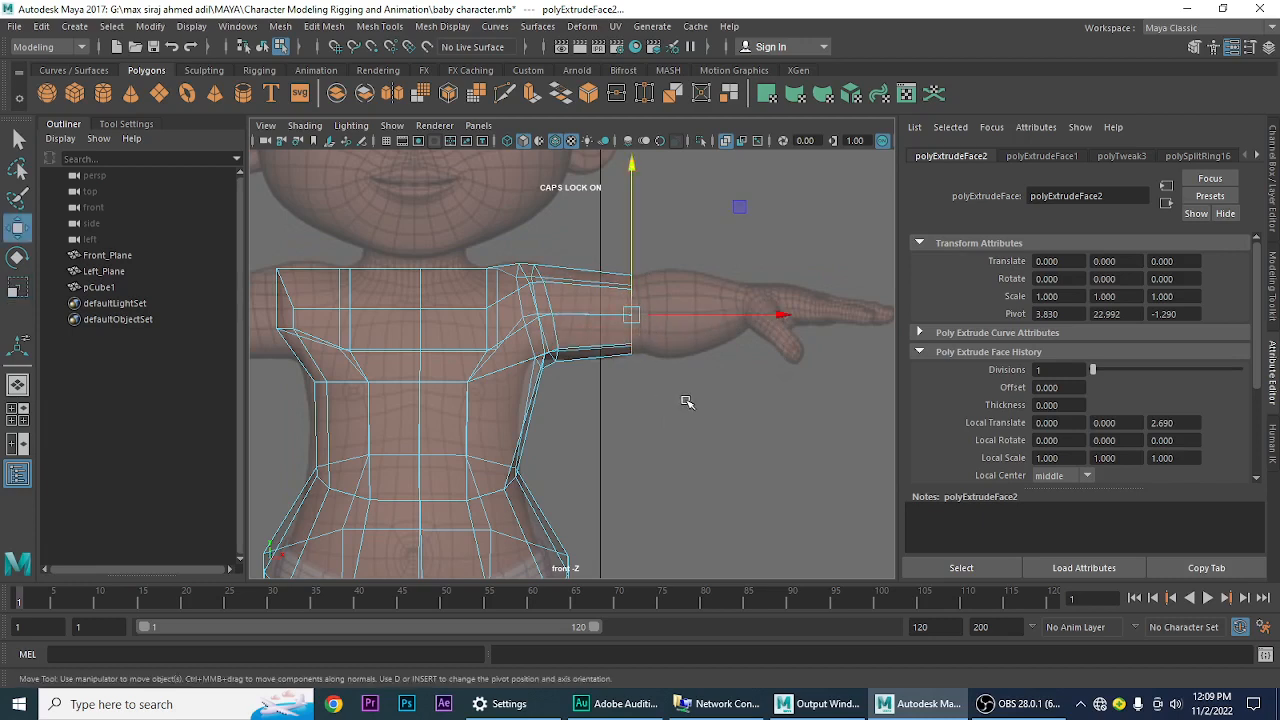
drag(741, 318, 750, 318)
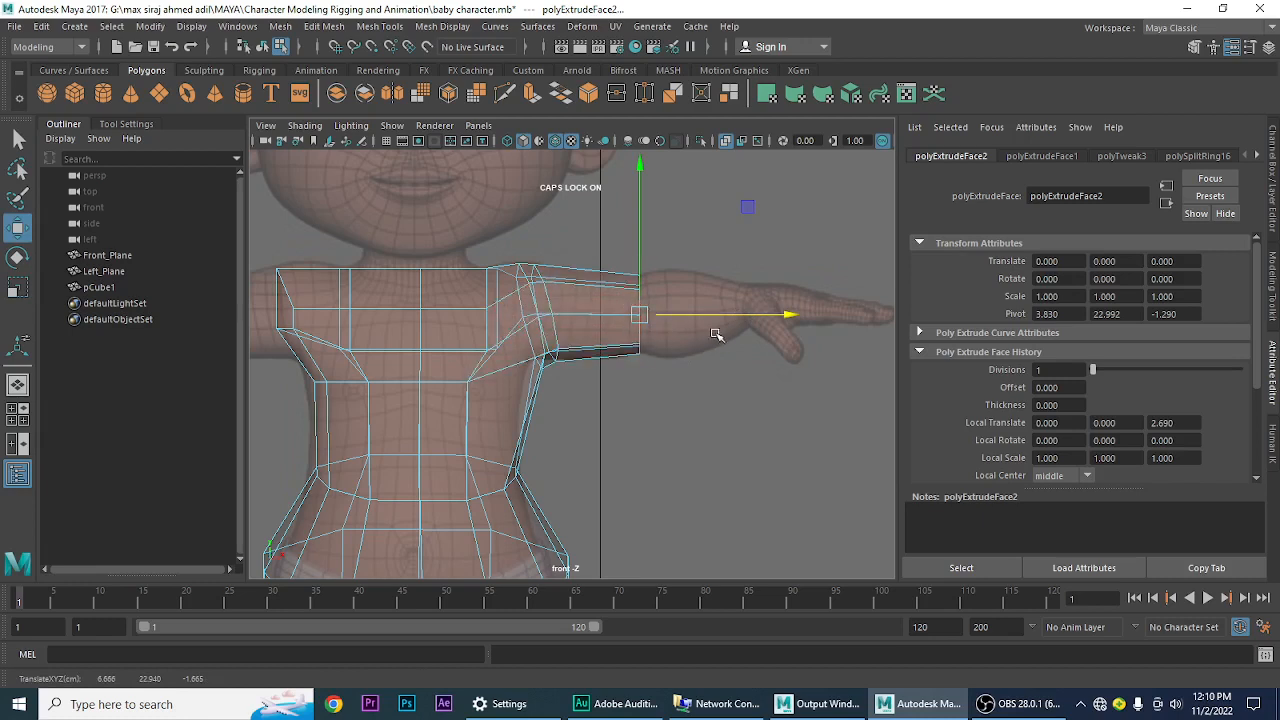
drag(733, 316, 722, 321)
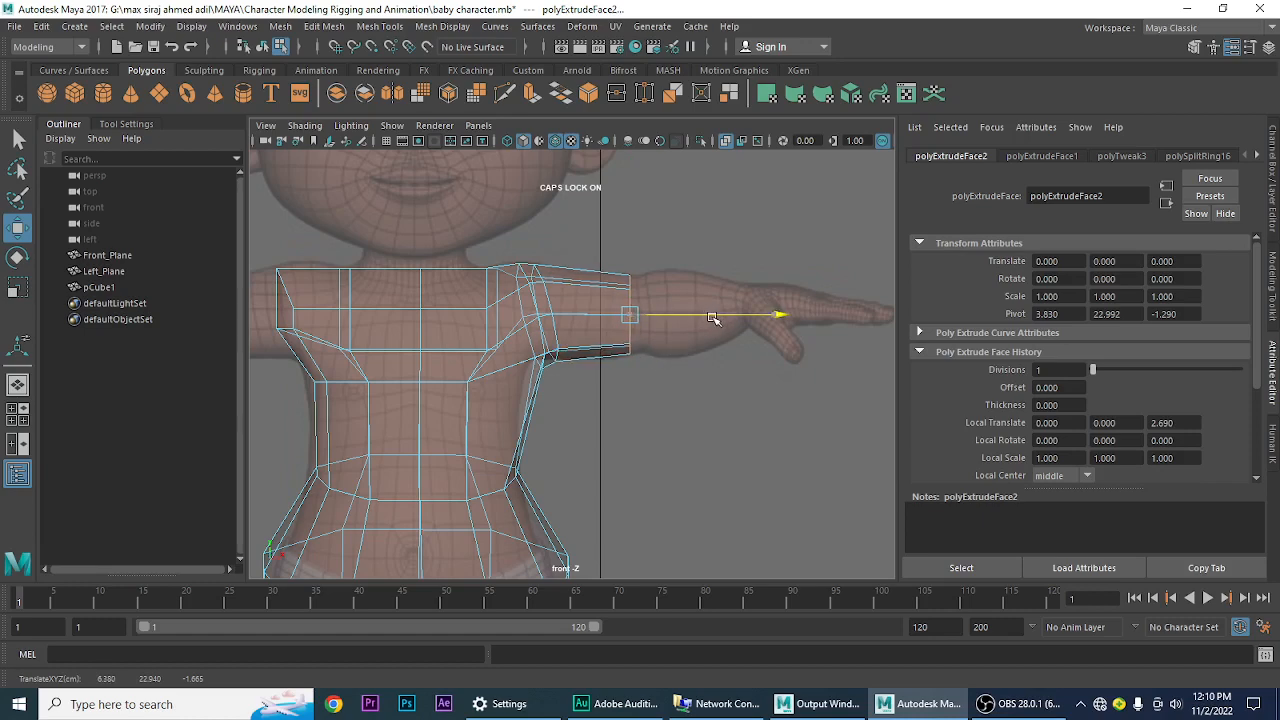
- Move the arm's end faces slightly backward in the top view, to about -1.973 in Z
key(space)
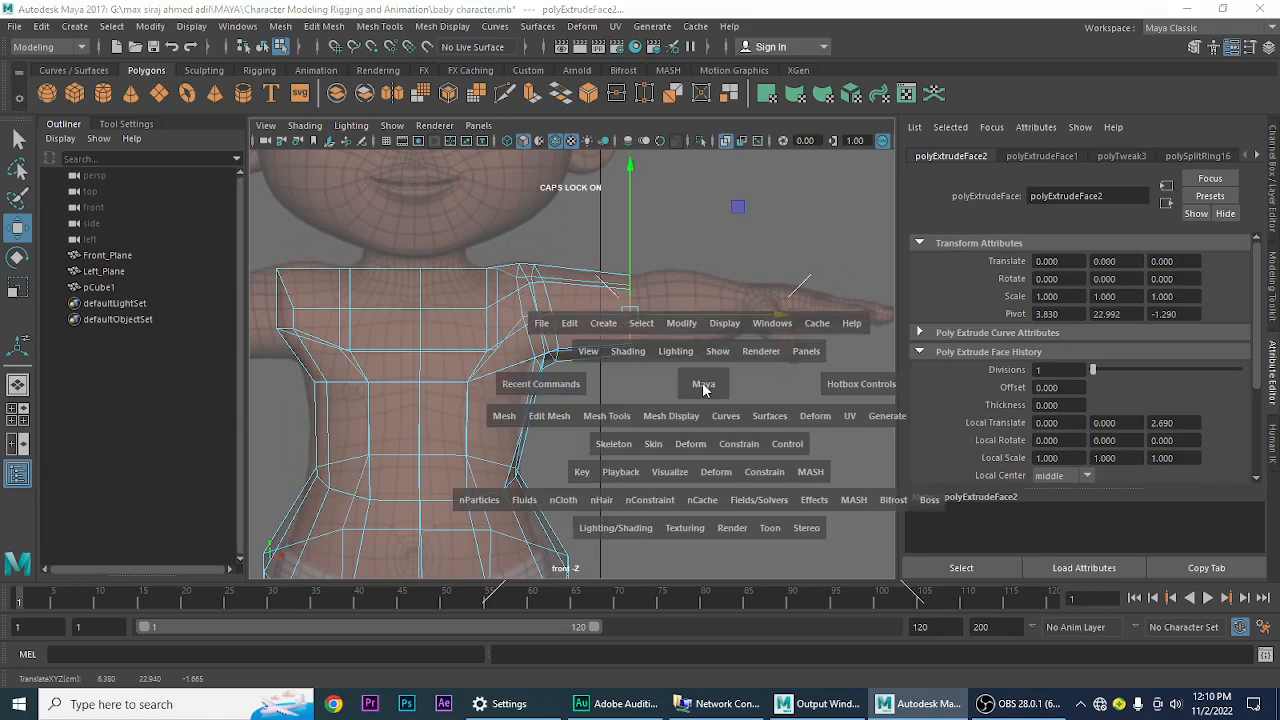
drag(703, 384, 629, 393)
alt+middle_drag(688, 442, 563, 463)
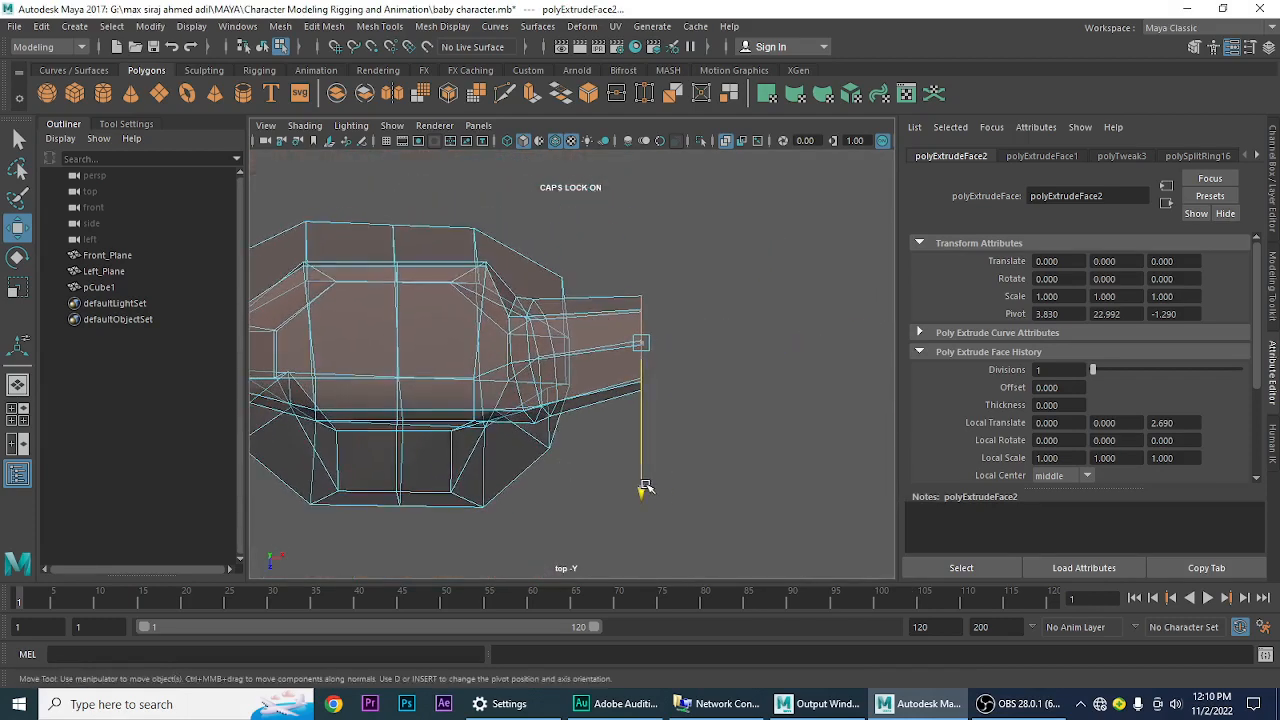
drag(645, 487, 641, 476)
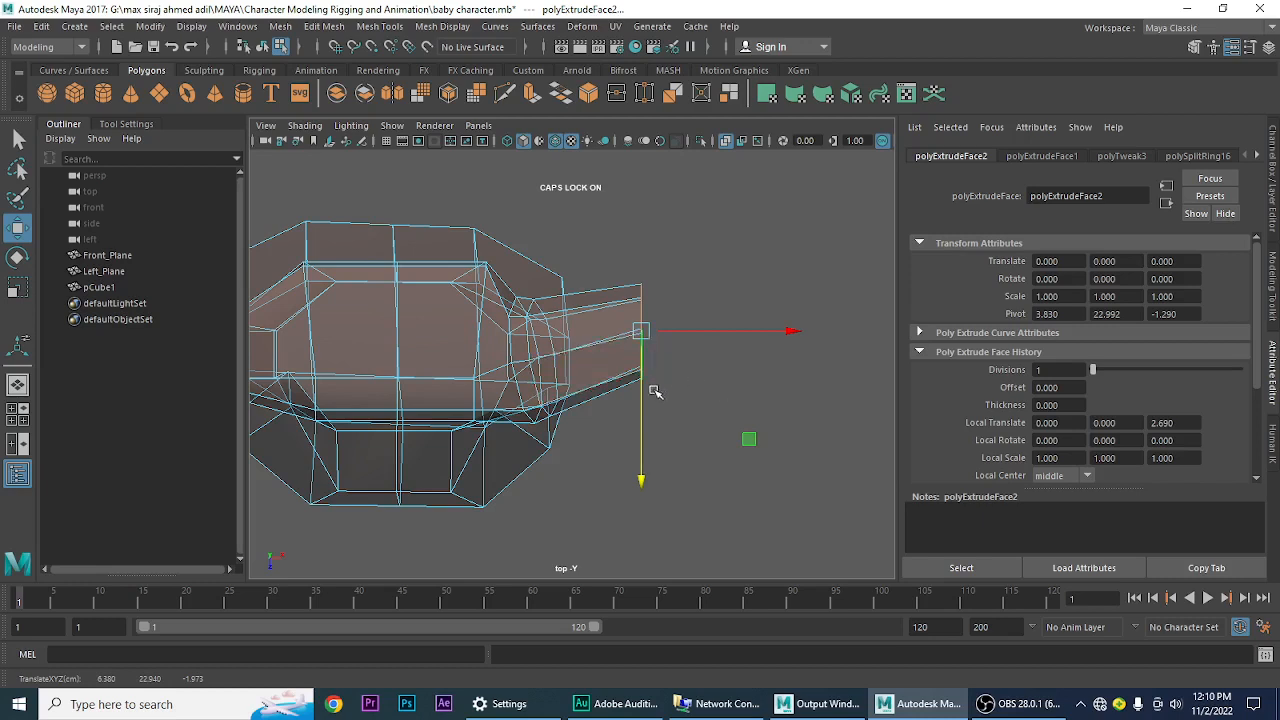
- Angle the arm's end faces slightly in the top view, and extrude them by about 0.267 in local Z
key(e)
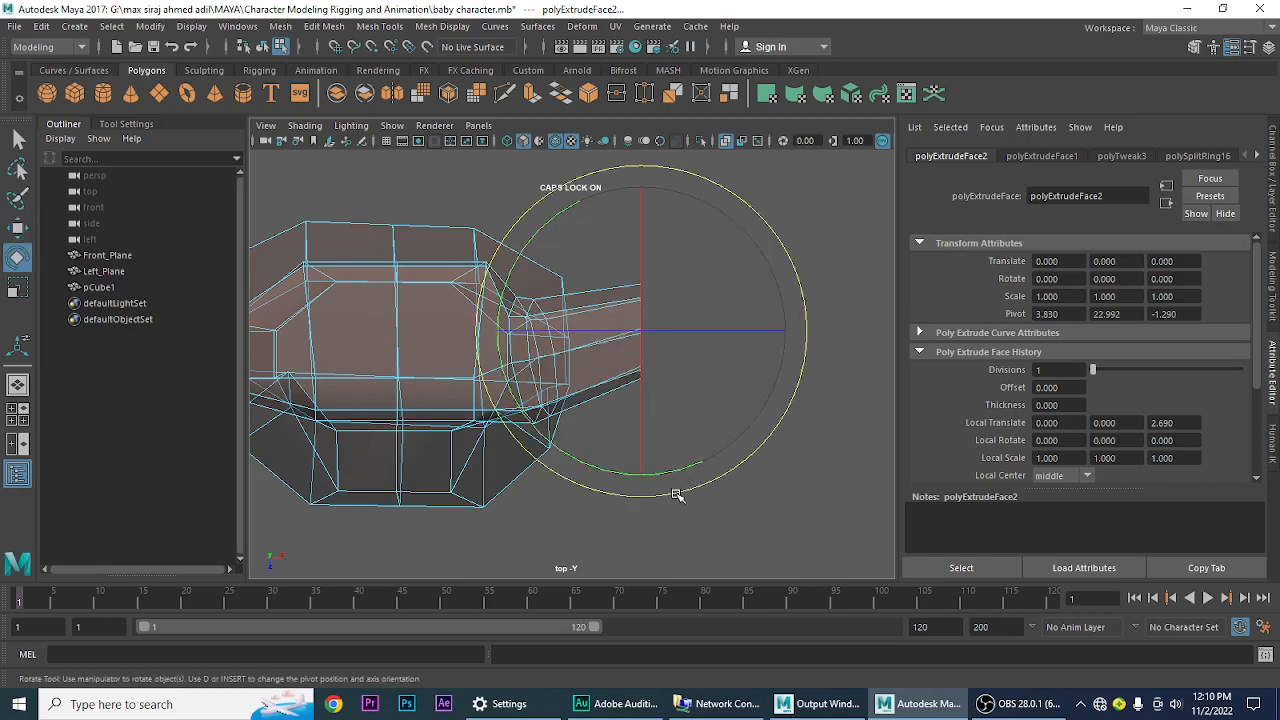
drag(676, 494, 704, 489)
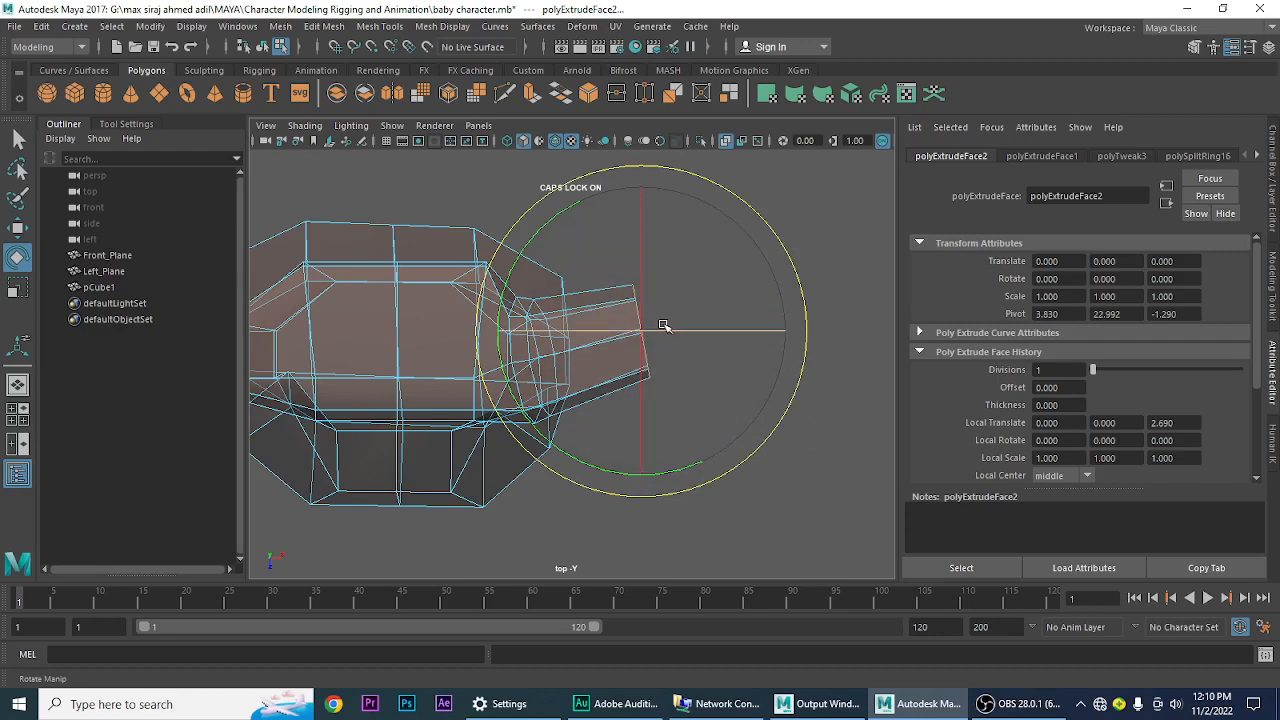
key(space)
drag(687, 349, 687, 396)
alt+right_drag(672, 416, 766, 459)
alt+middle_drag(730, 402, 645, 425)
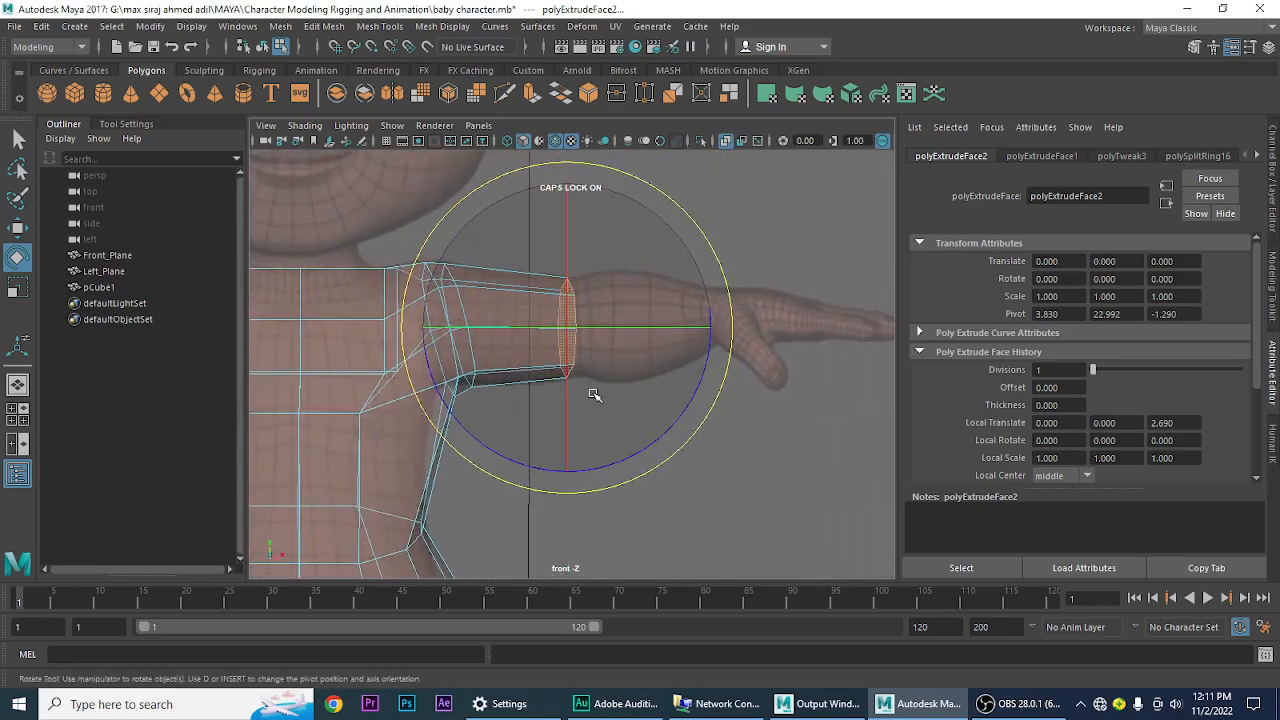
click(530, 95)
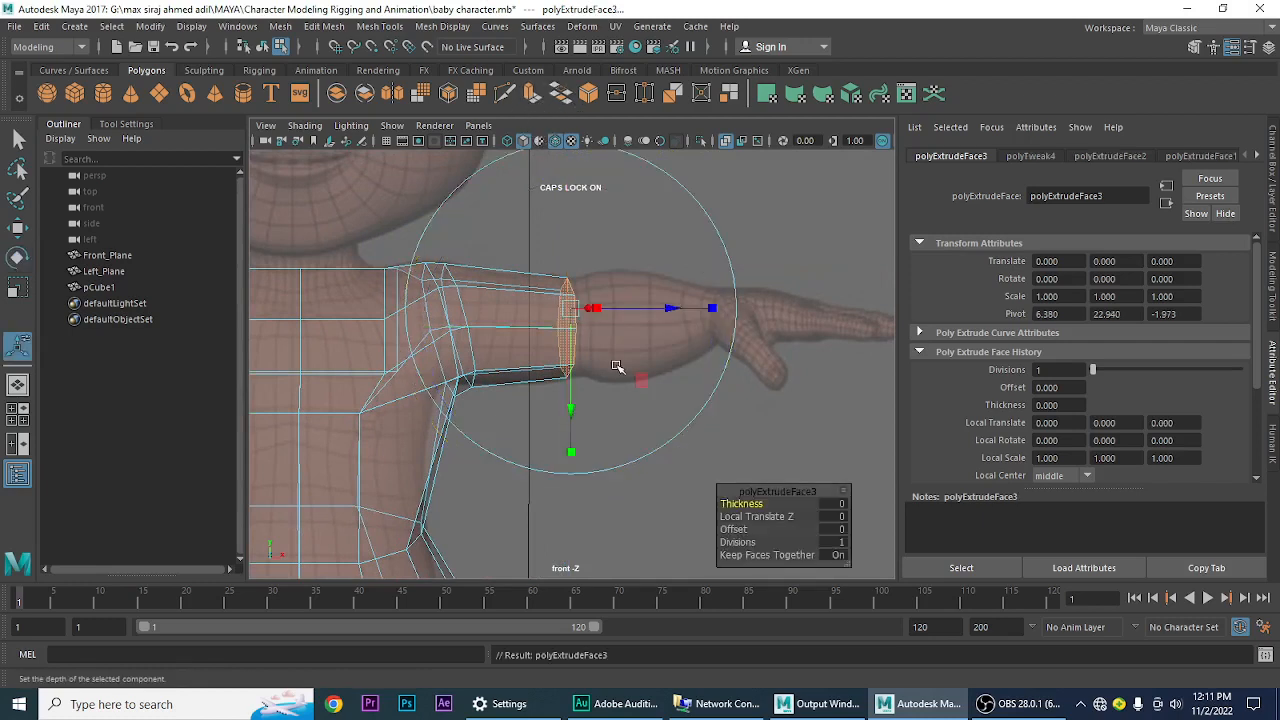
click(655, 311)
drag(655, 311, 673, 310)
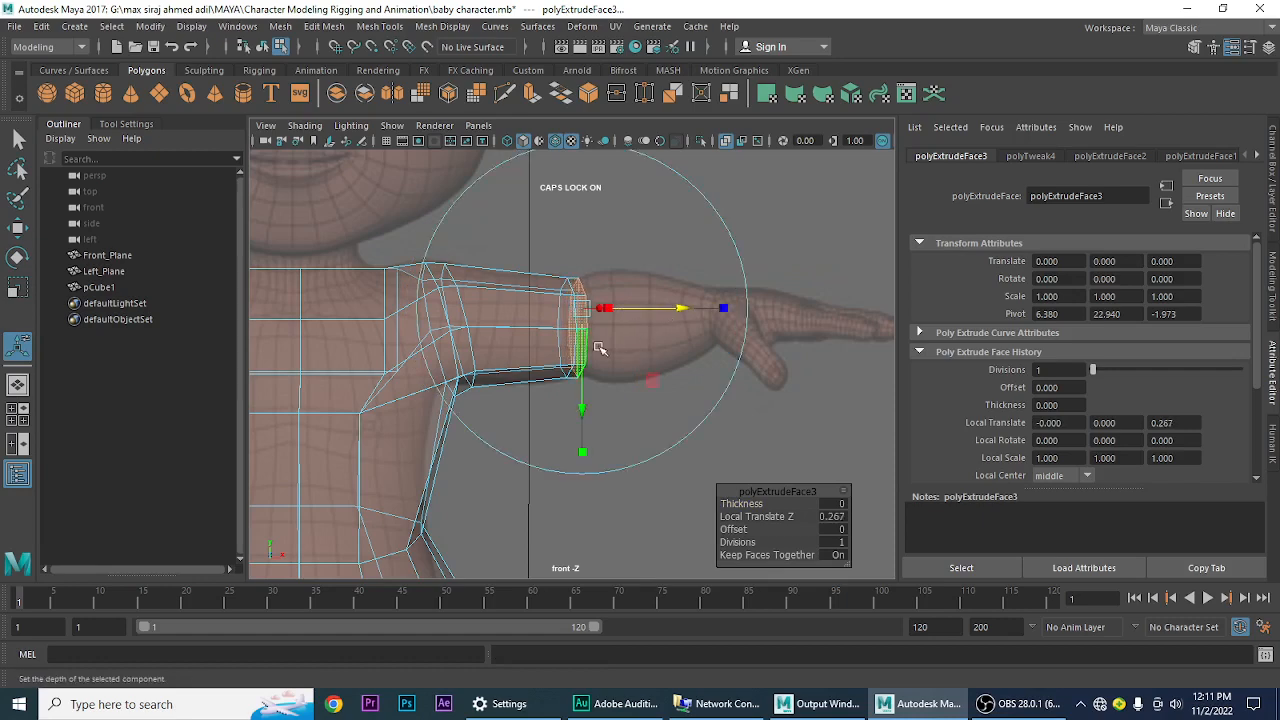
- Straighten the new end faces by rotating them in the top view, and move them slightly outward along X
key(space)
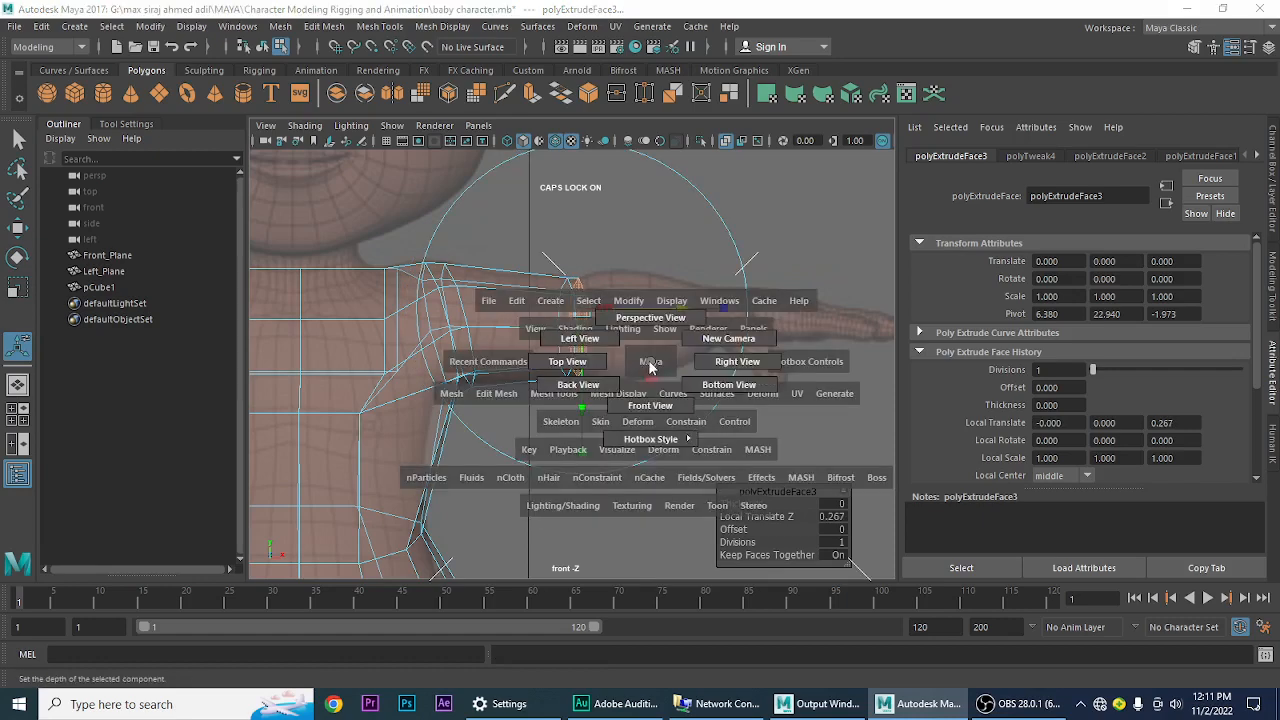
click(567, 361)
scroll(590, 376, up, 2)
alt+middle_drag(590, 376, 500, 380)
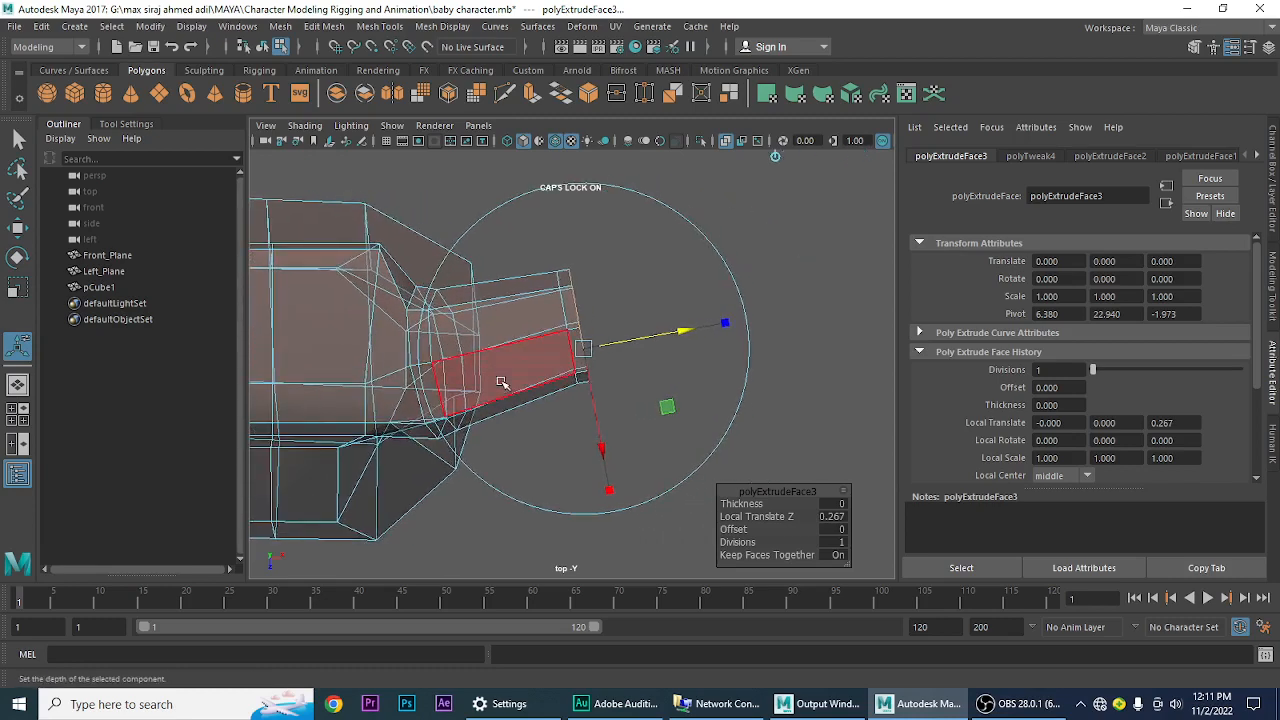
key(e)
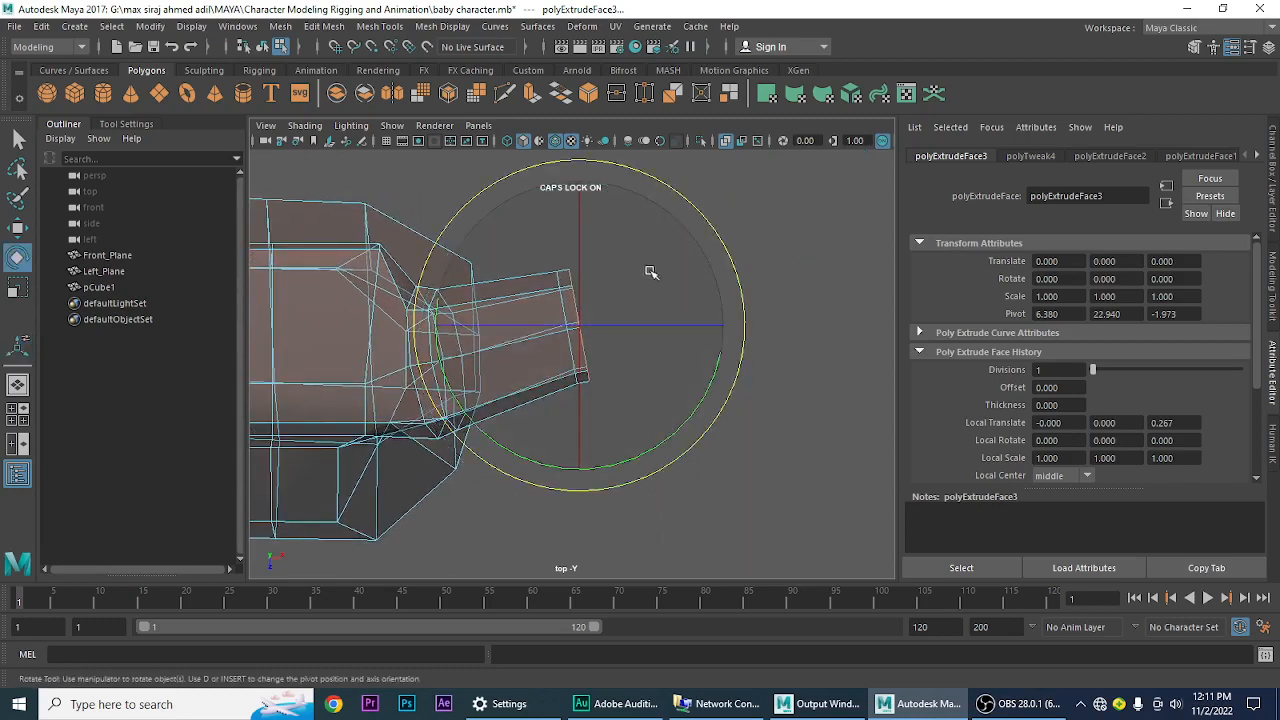
drag(697, 222, 714, 234)
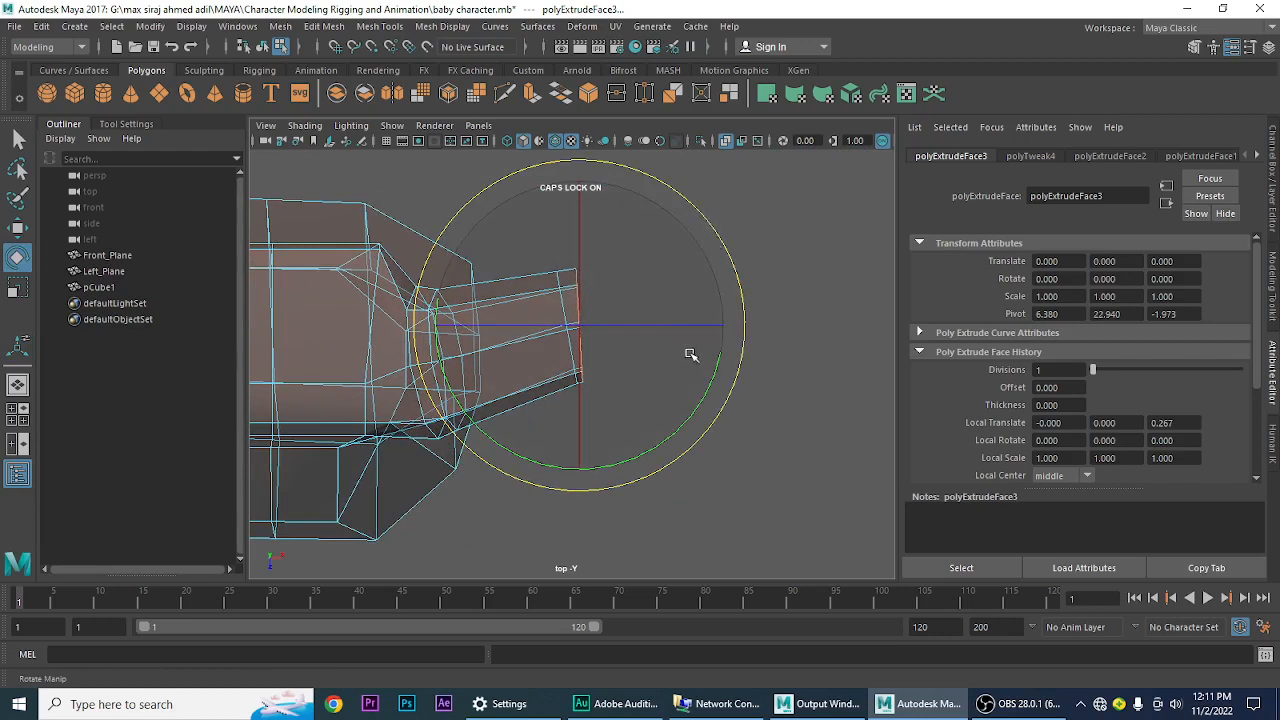
key(w)
drag(674, 329, 677, 327)
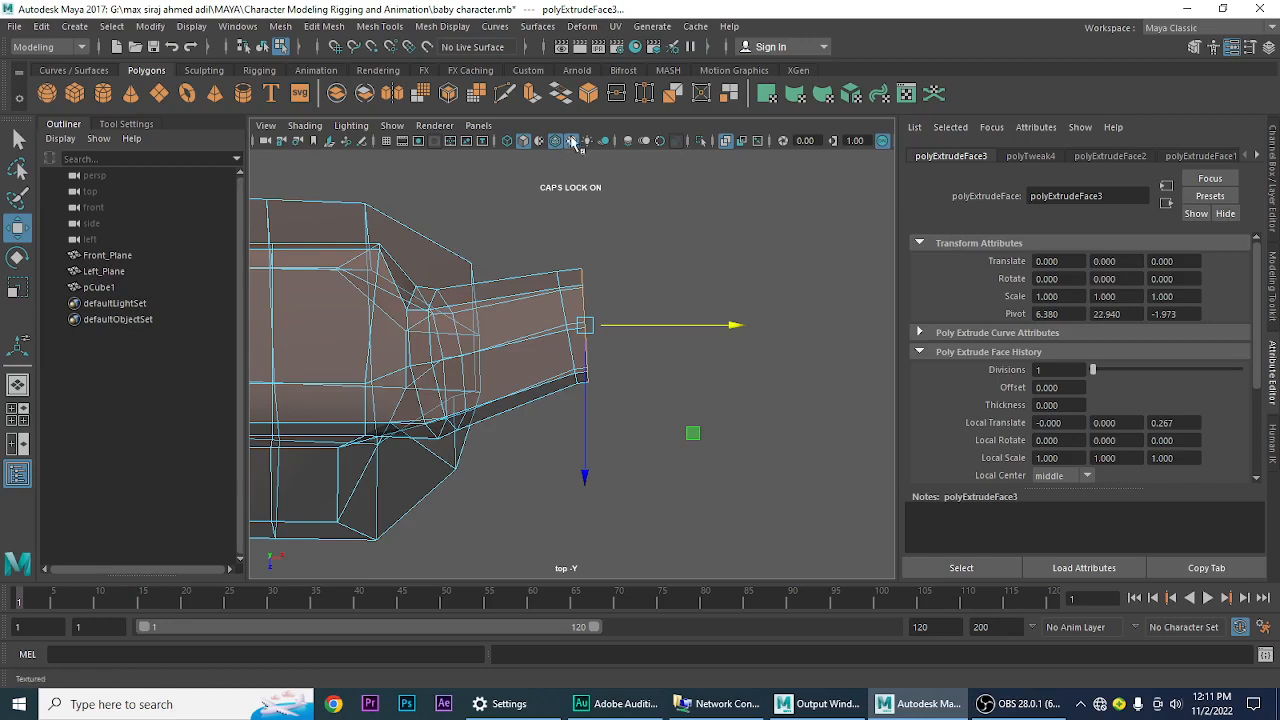
- Extrude the arm's end faces by about 0.454 in local Z and scale them uniformly to about 0.883
click(533, 96)
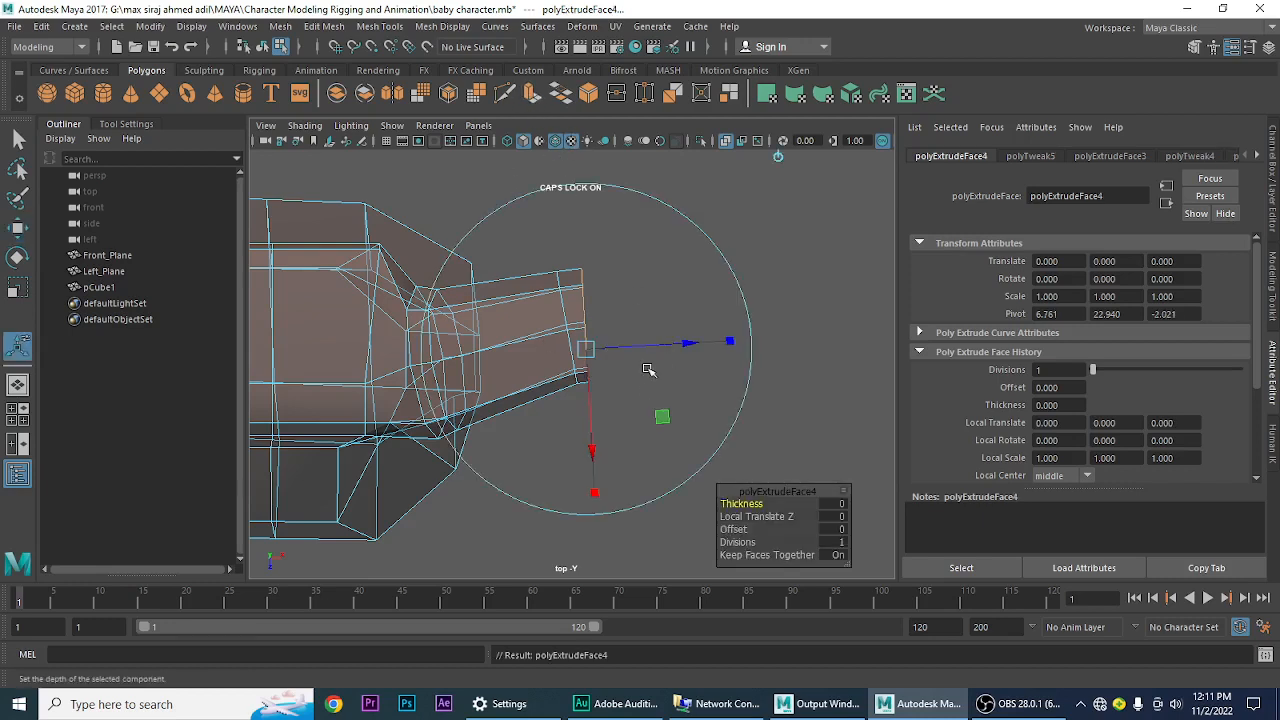
drag(659, 346, 682, 349)
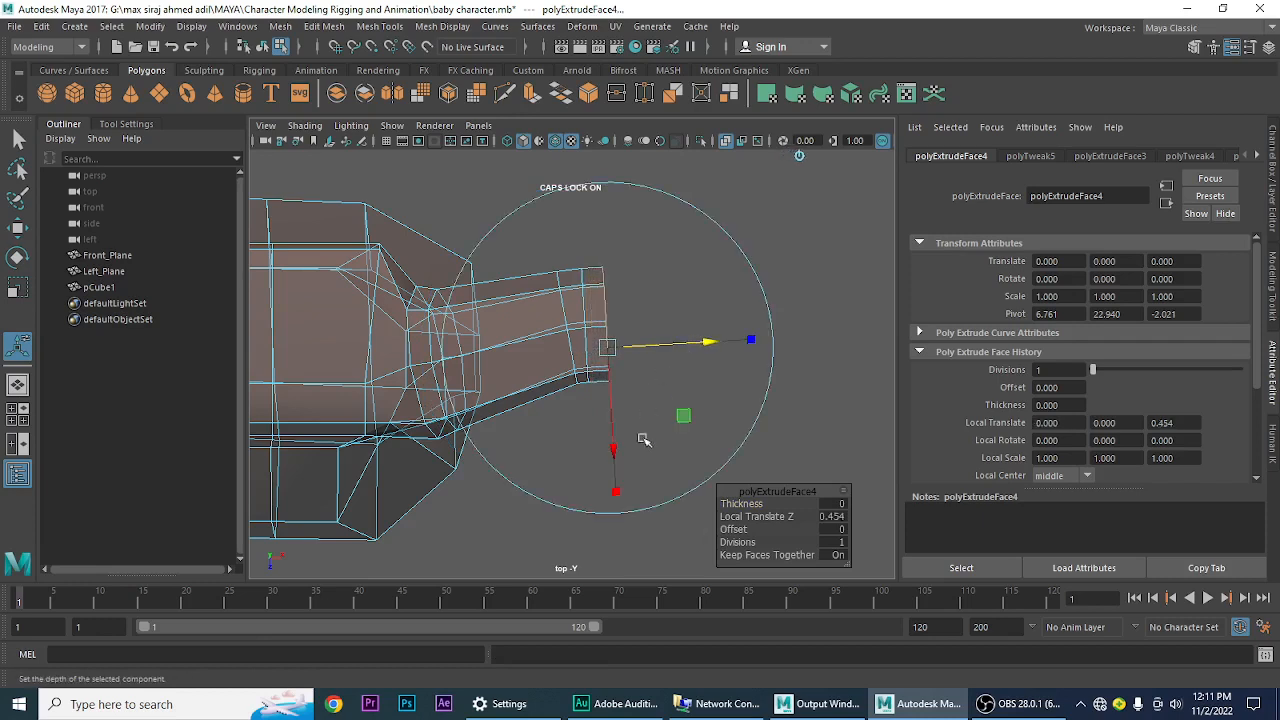
click(615, 490)
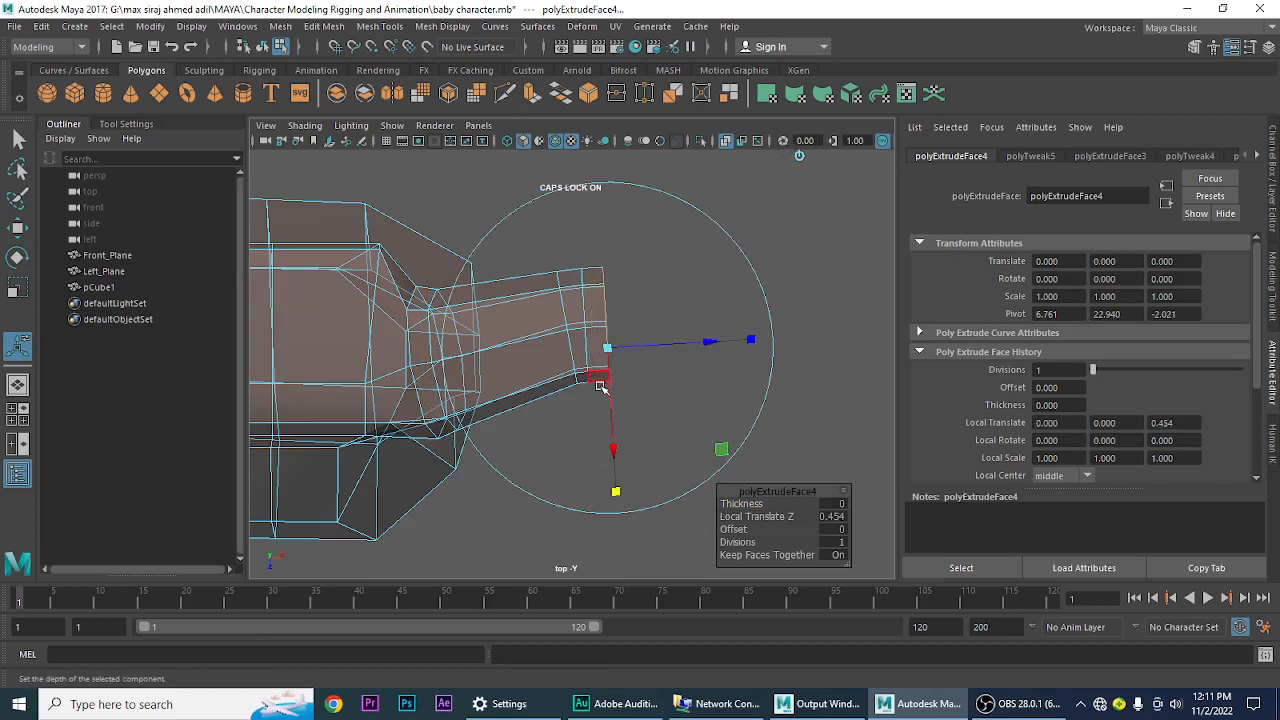
drag(608, 348, 605, 361)
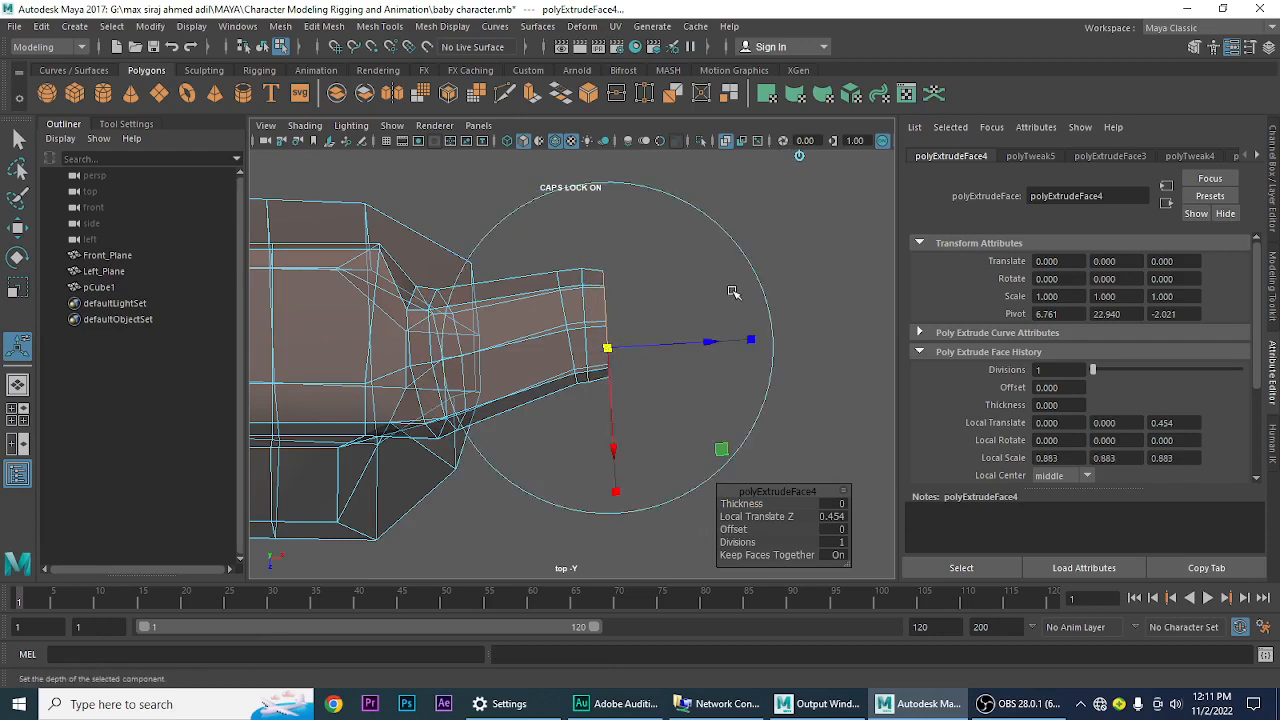
- Rotate the extruded elbow faces about 17.5 degrees in local Y and scale them to about 0.416 in local Z
drag(741, 255, 760, 300)
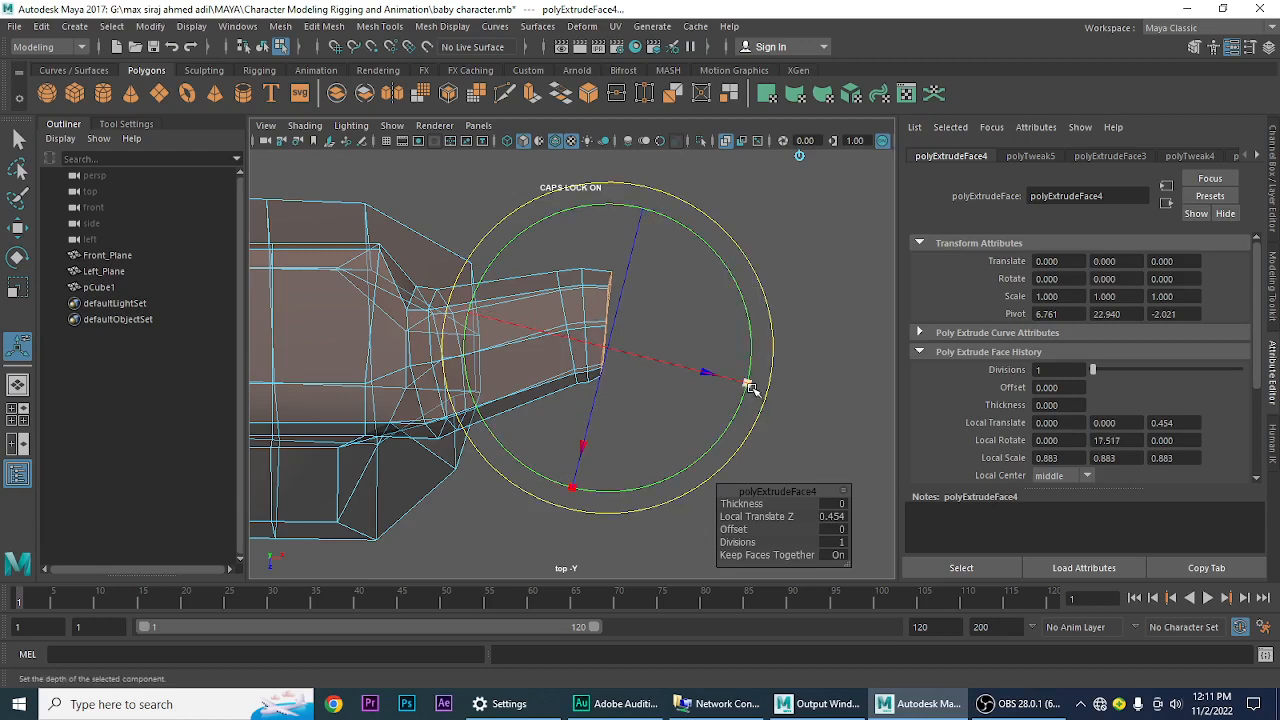
drag(752, 388, 673, 366)
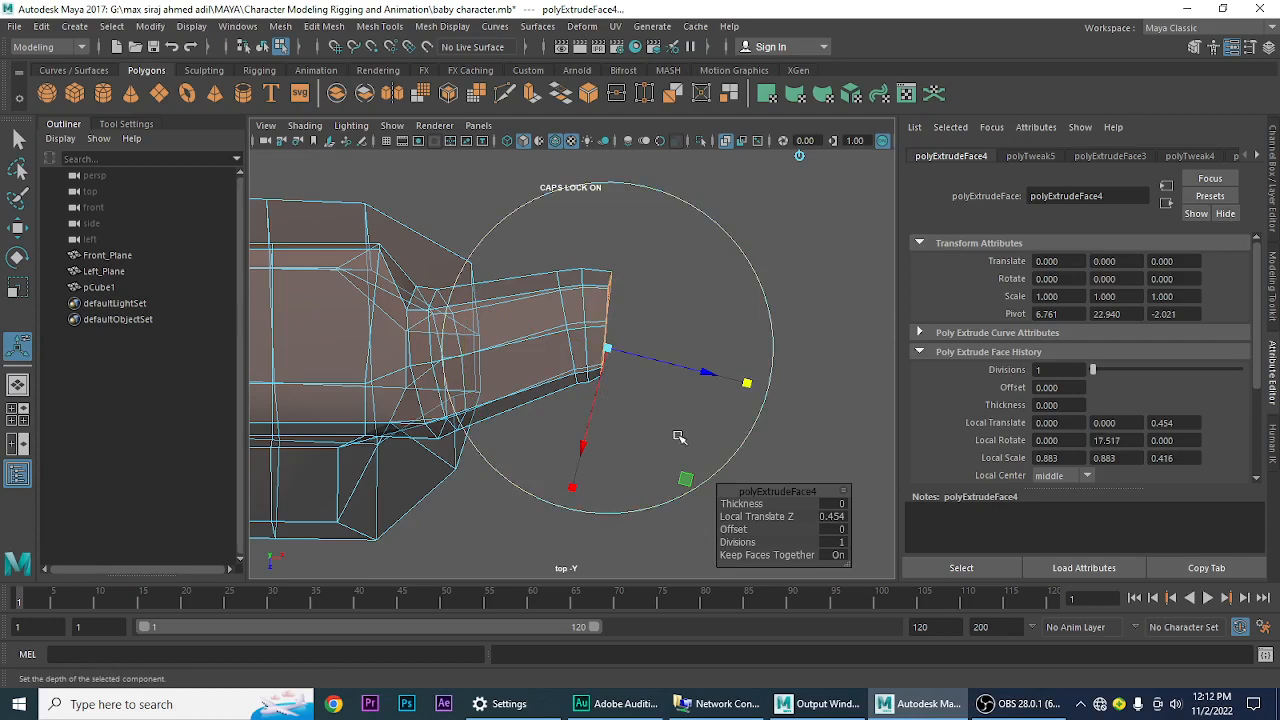
- Turn off X-ray display in the perspective view and check the arm and torso from several angles with smooth preview
key(space)
drag(651, 430, 793, 167)
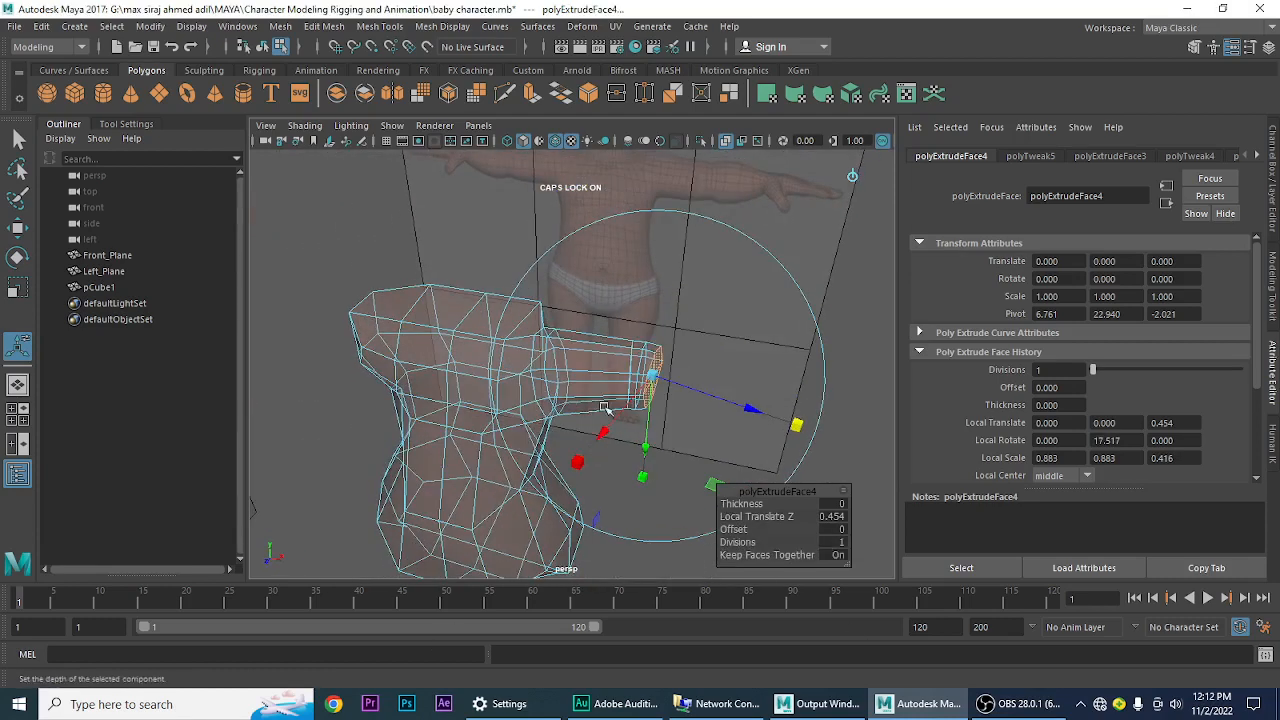
click(726, 140)
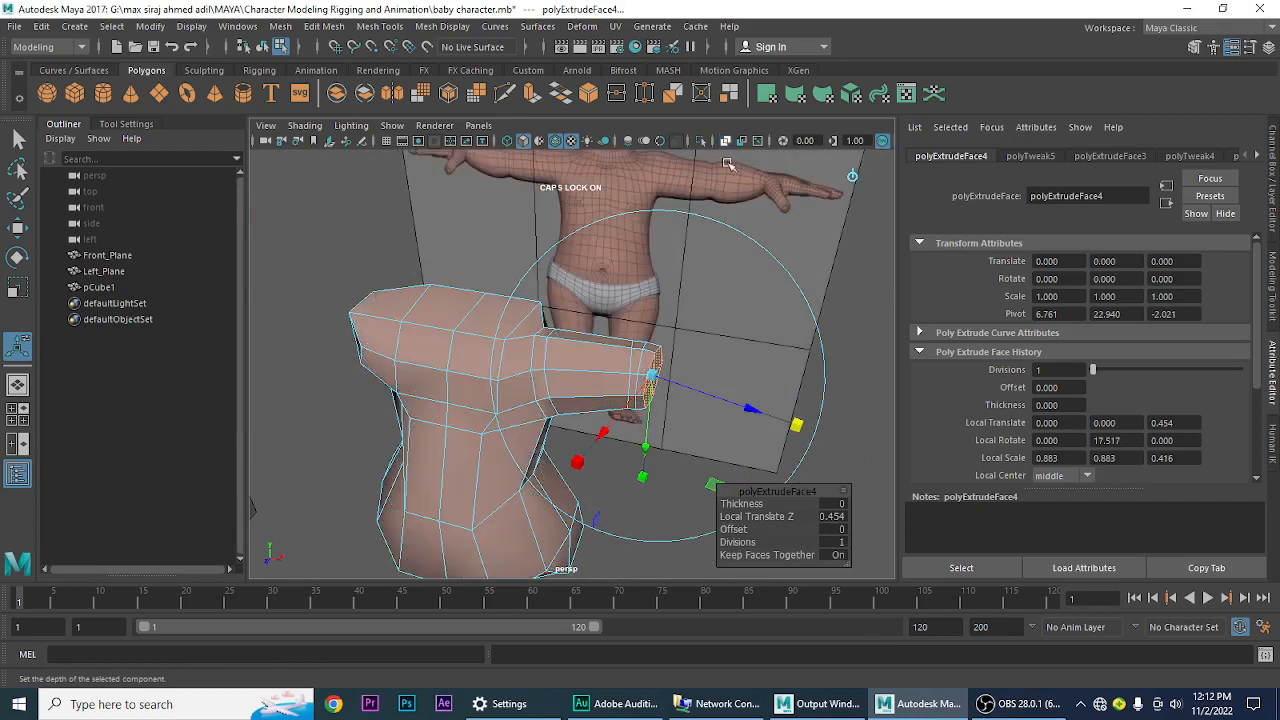
mouse_move(716, 414)
alt+mouse_down()
mouse_move(500, 455)
mouse_move(391, 401)
mouse_move(429, 337)
mouse_move(423, 323)
mouse_move(423, 434)
alt+mouse_up()
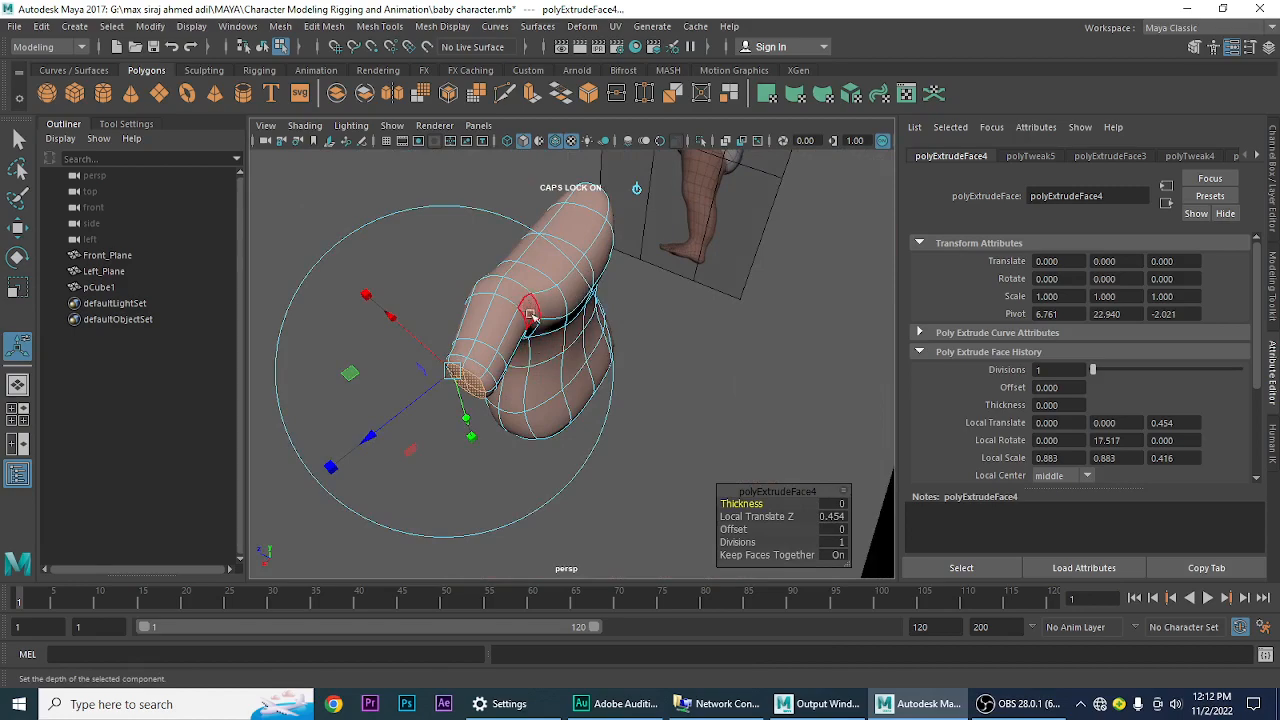
alt+drag(528, 367, 709, 400)
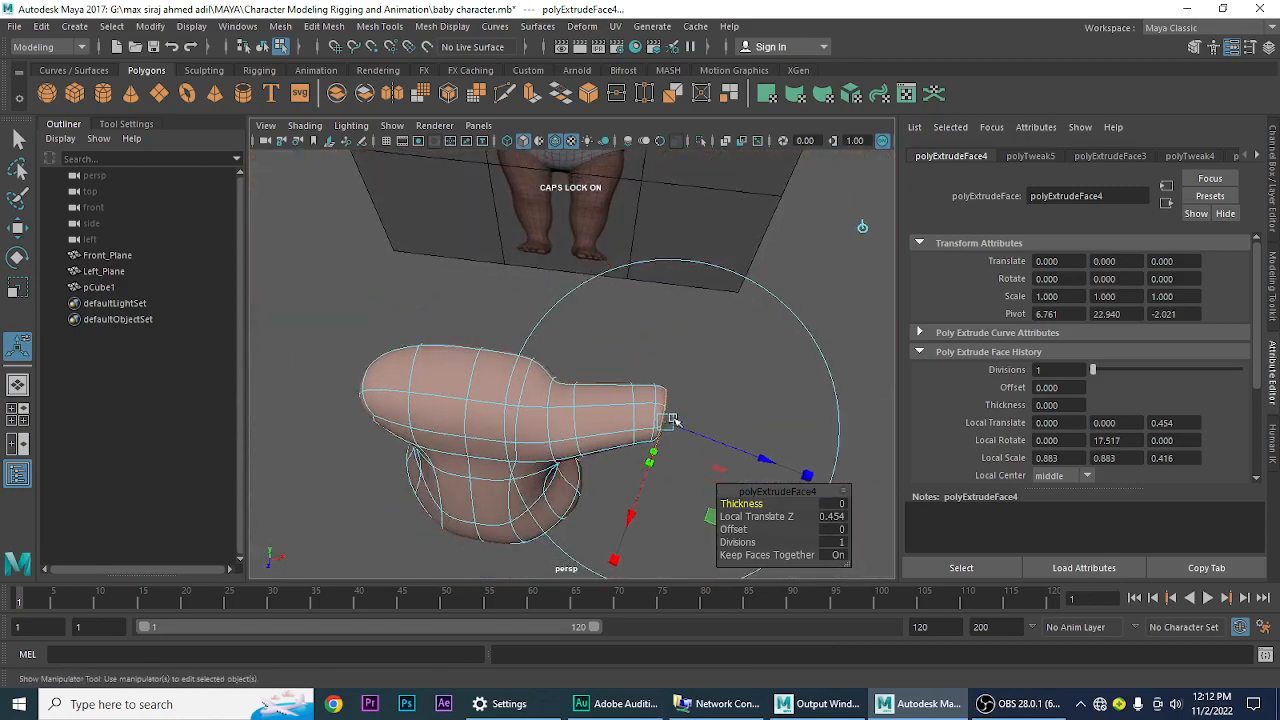
alt+drag(655, 440, 645, 430)
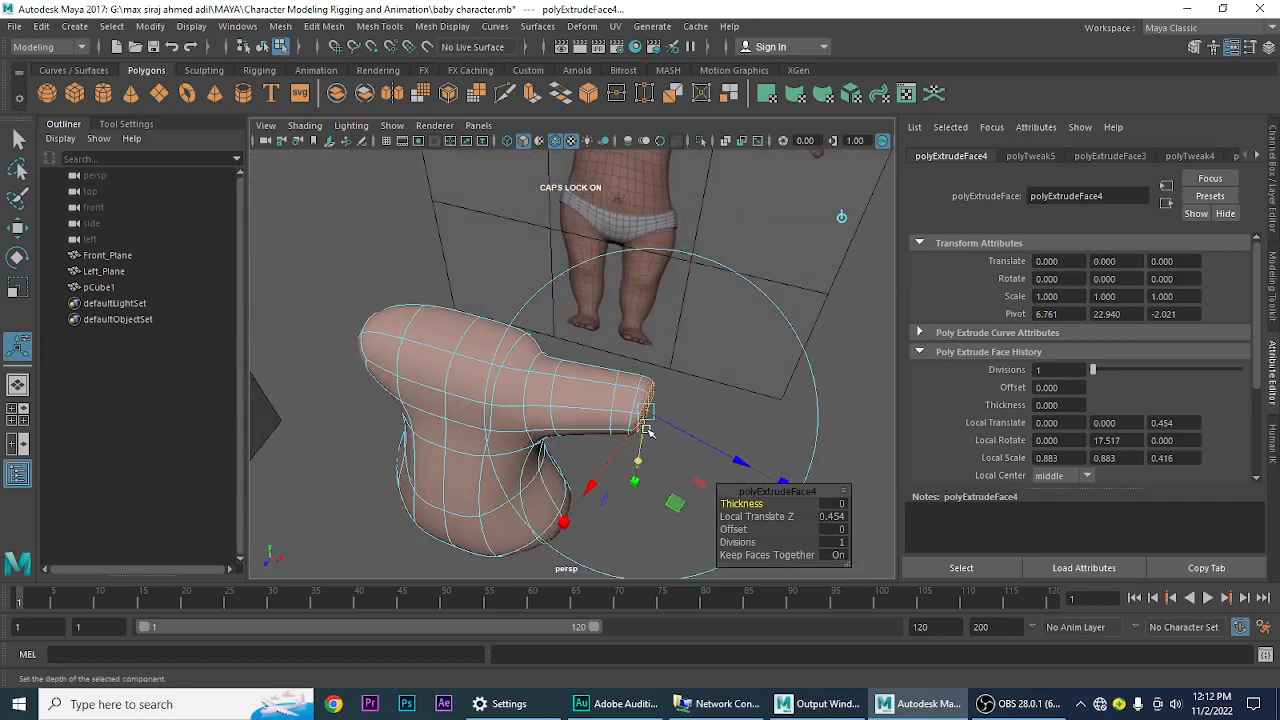
key(1)
- Extrude the forearm from the elbow faces by about 2.472 in local Z, reaching the reference wrist
key(space)
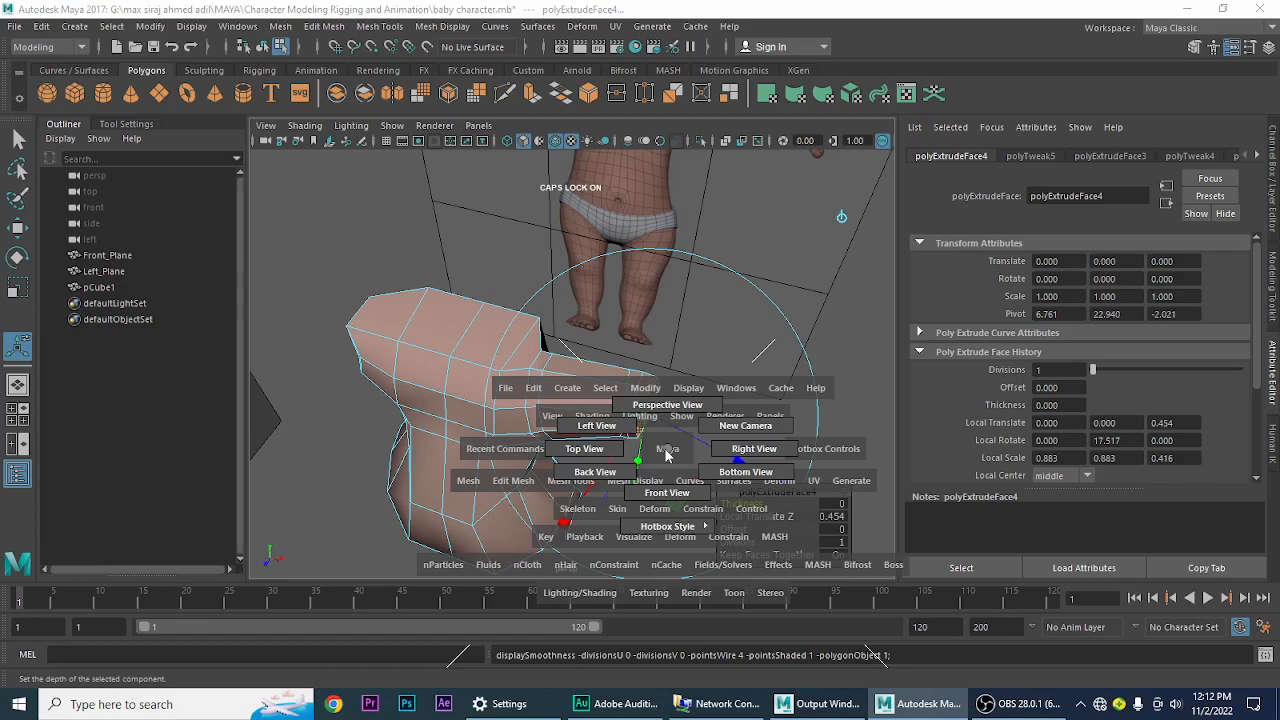
click(588, 450)
alt+middle_drag(561, 428, 564, 390)
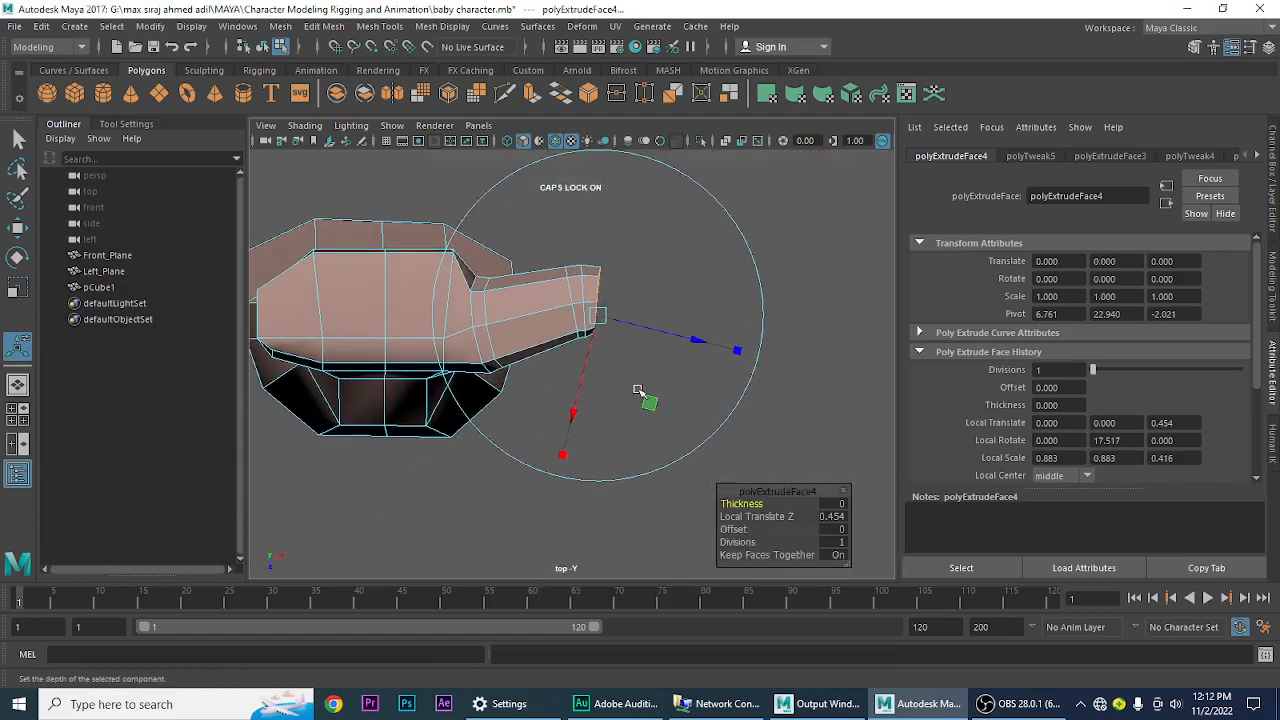
key(space)
drag(637, 388, 643, 437)
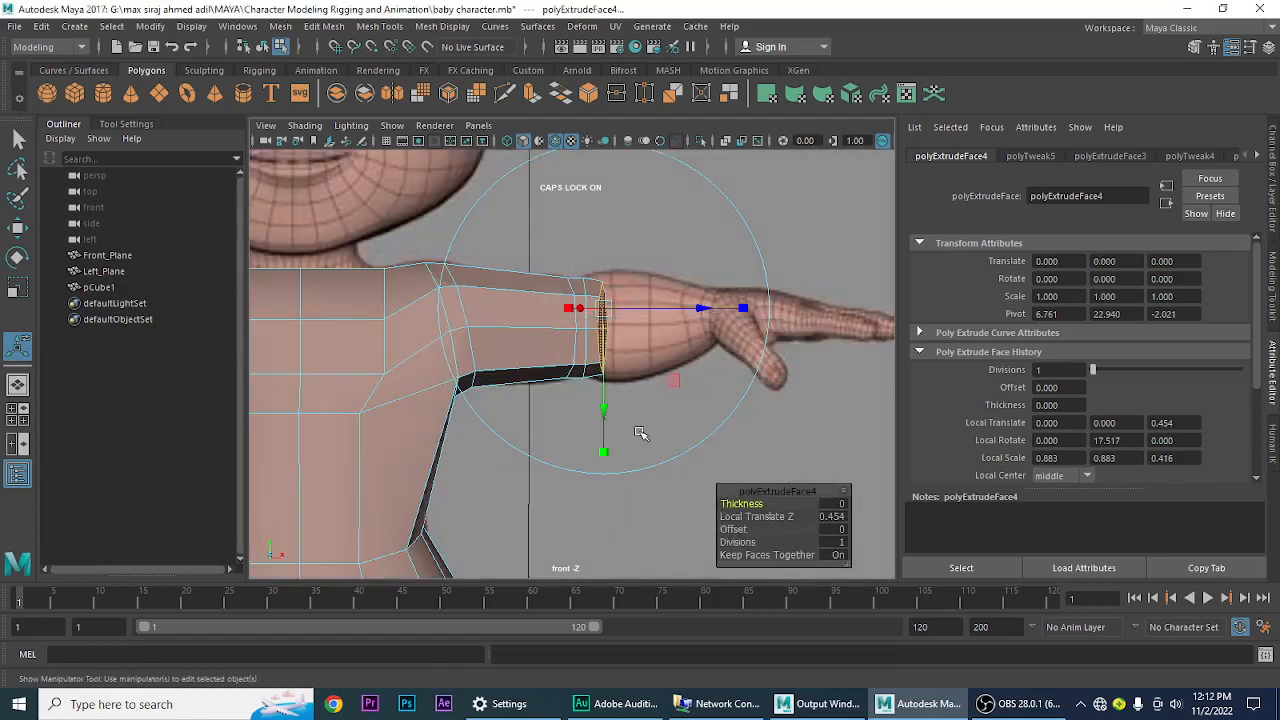
alt+middle_drag(643, 437, 570, 437)
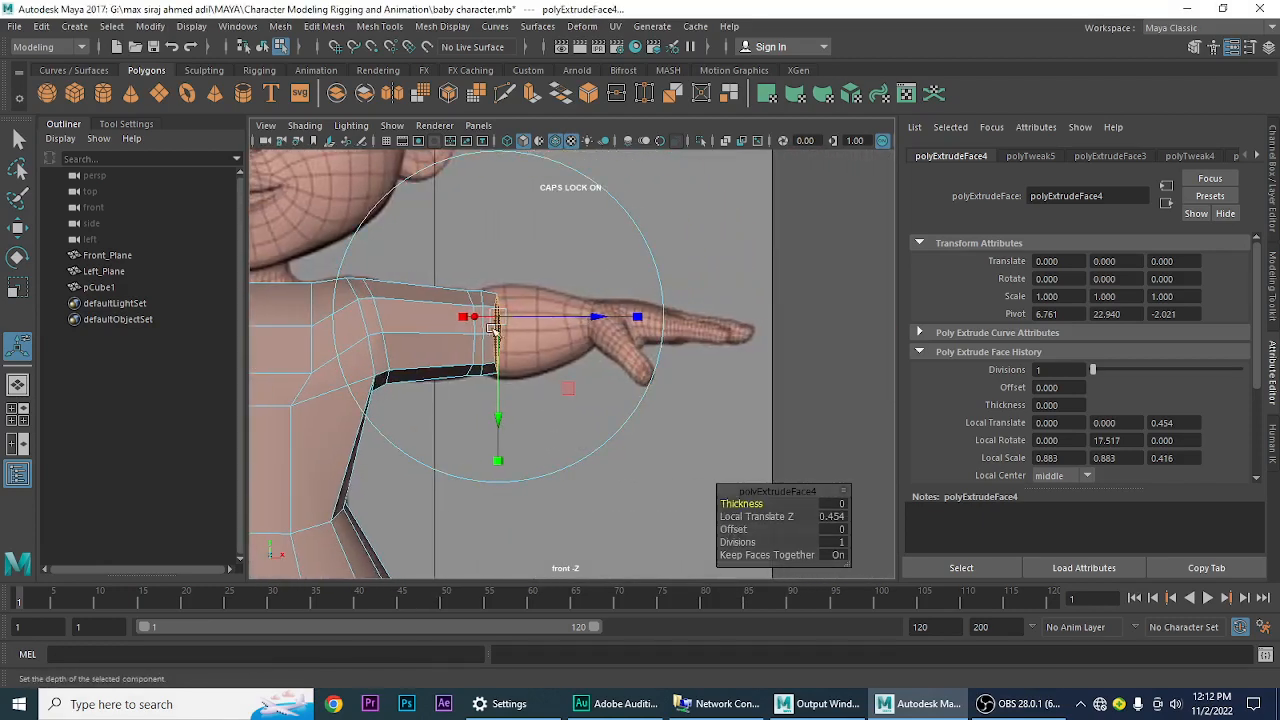
click(533, 95)
drag(593, 334, 665, 342)
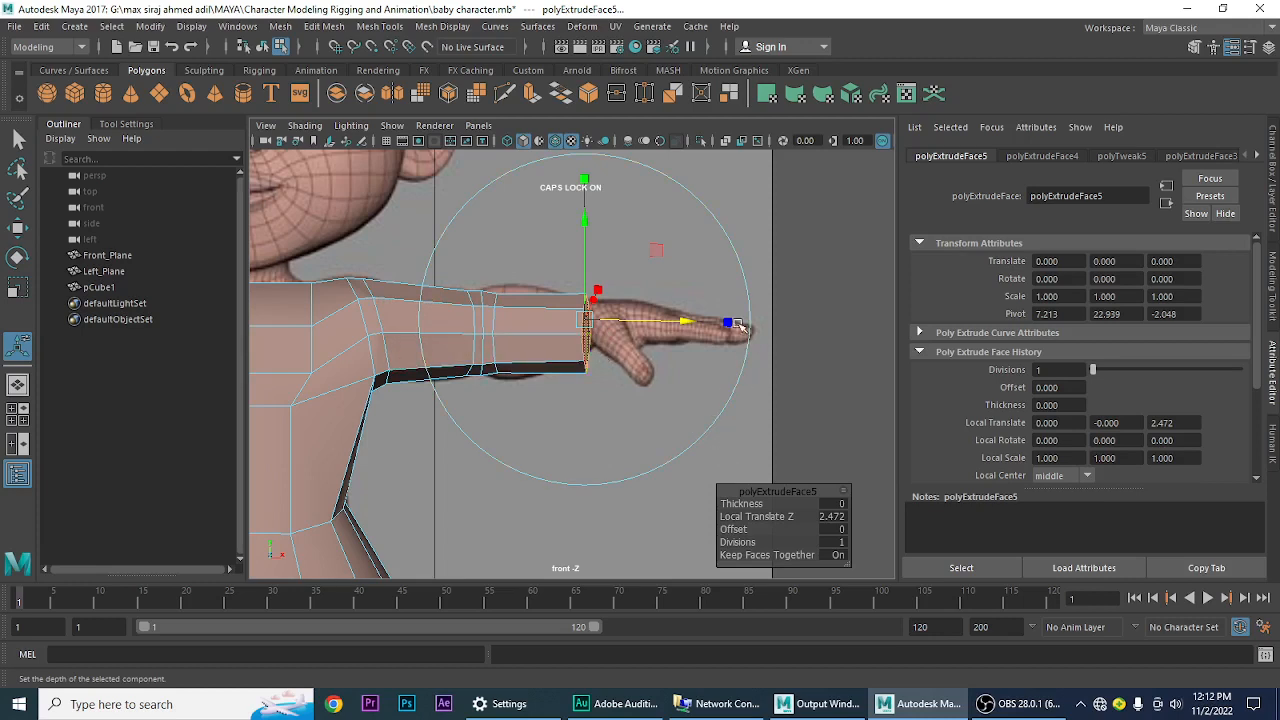
- Scale the wrist faces uniformly to 0.65 and fit them to the reference wrist at local translate Y 0.113, Z 2.295
drag(583, 321, 565, 355)
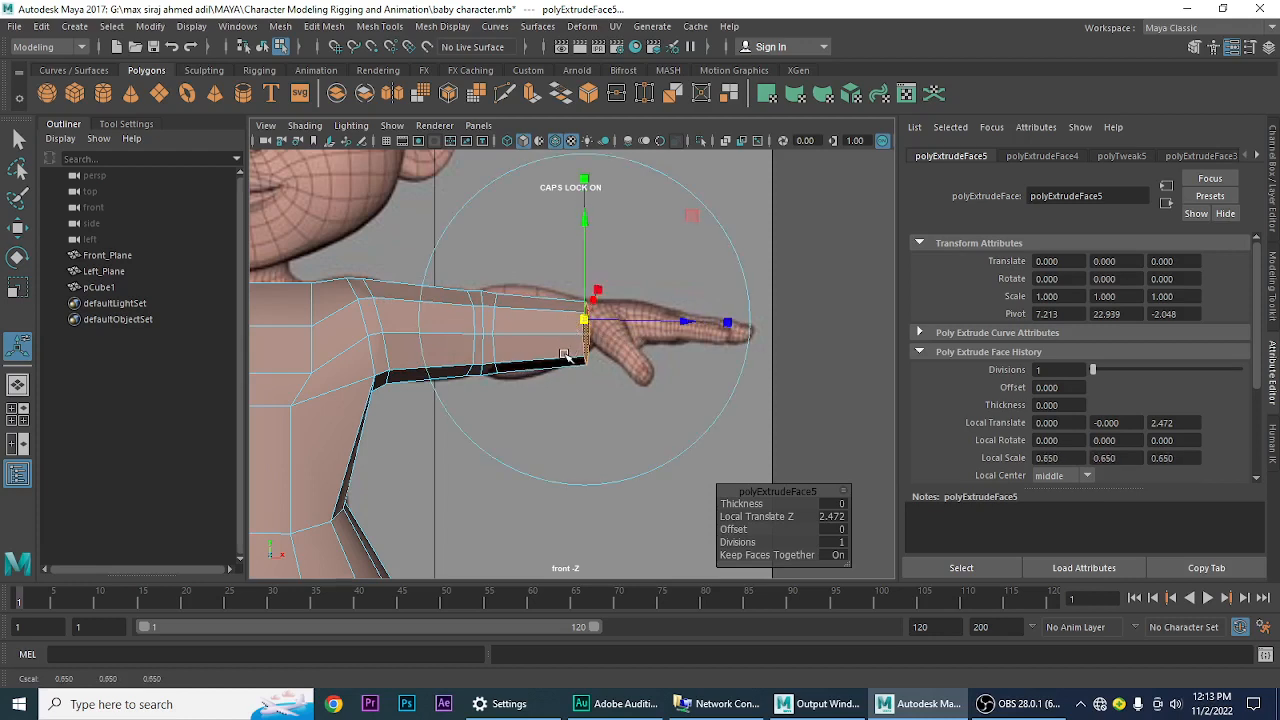
drag(586, 274, 585, 264)
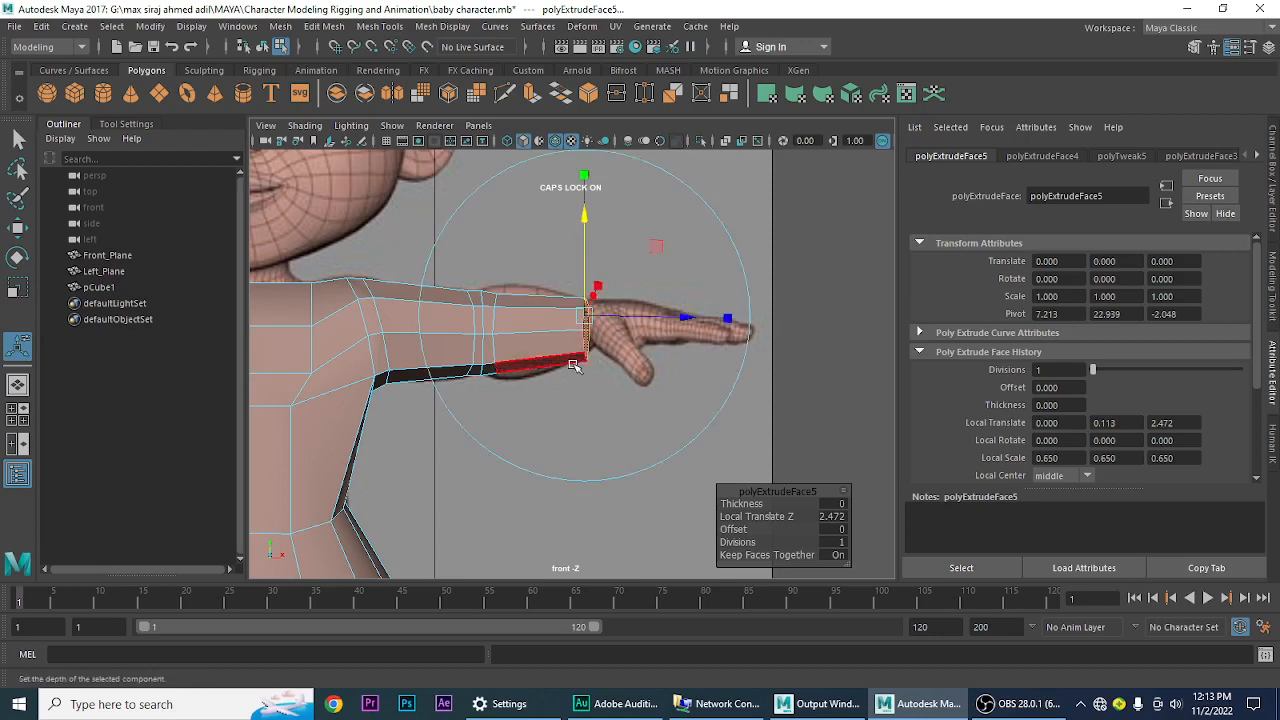
drag(652, 323, 672, 318)
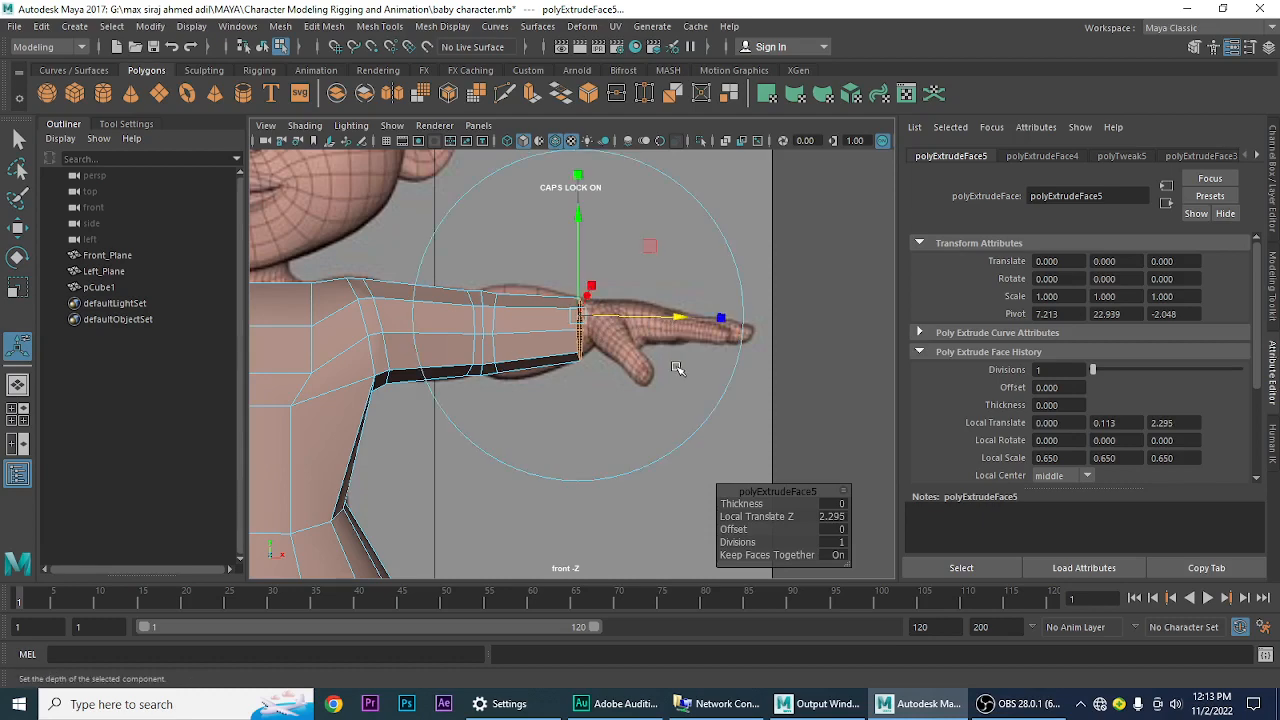
- Bend the forearm forward in the top view by moving the wrist faces to about -0.63 in local X
key(space)
drag(669, 383, 600, 380)
alt+right_drag(627, 420, 694, 467)
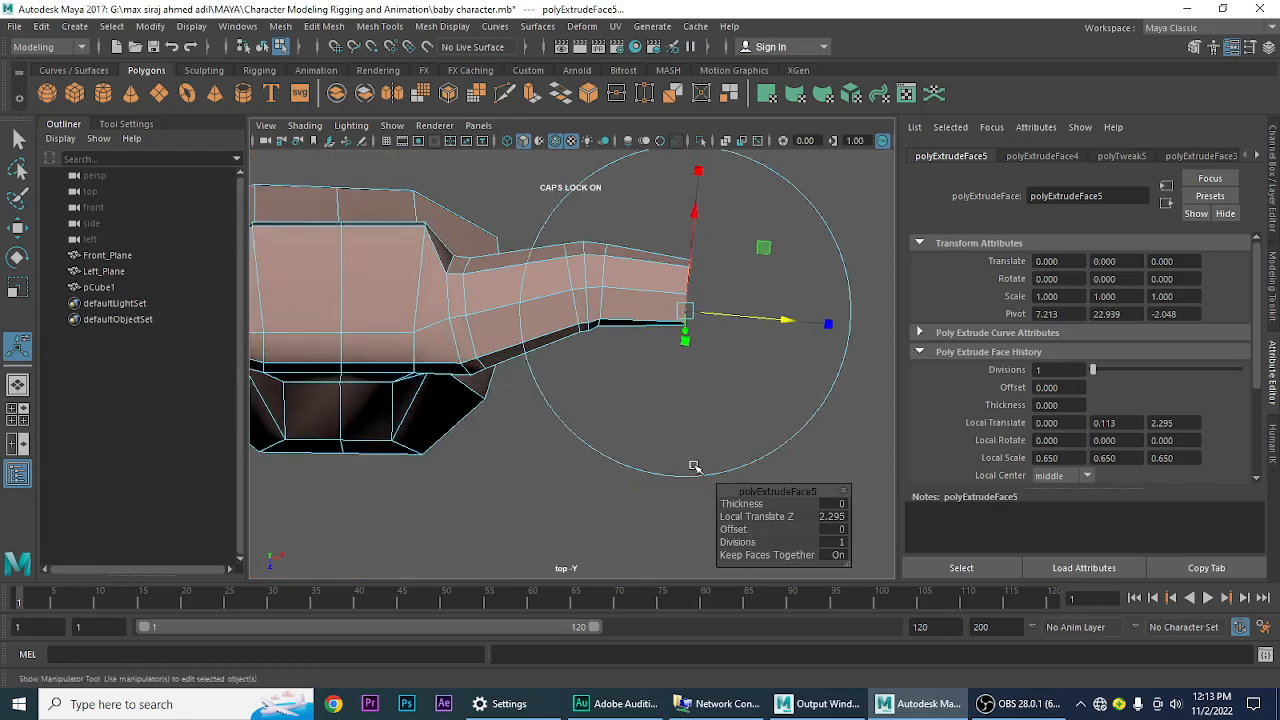
alt+middle_drag(690, 423, 648, 439)
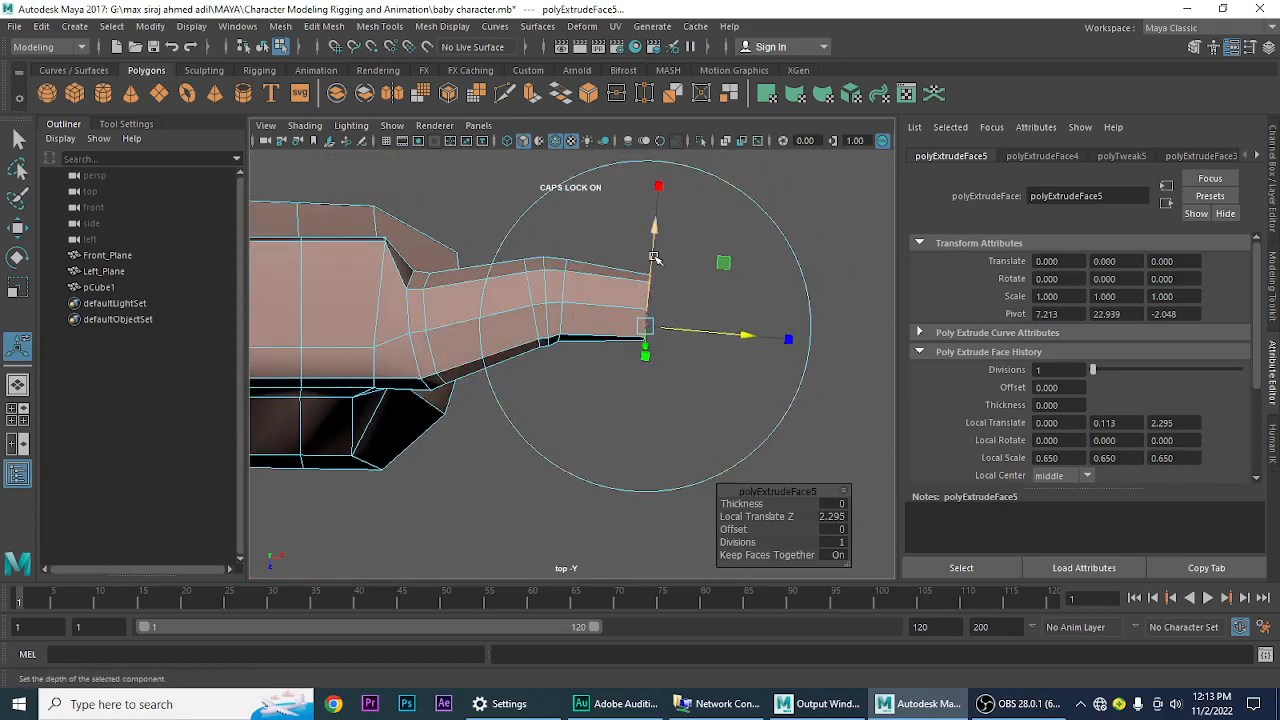
drag(654, 258, 650, 282)
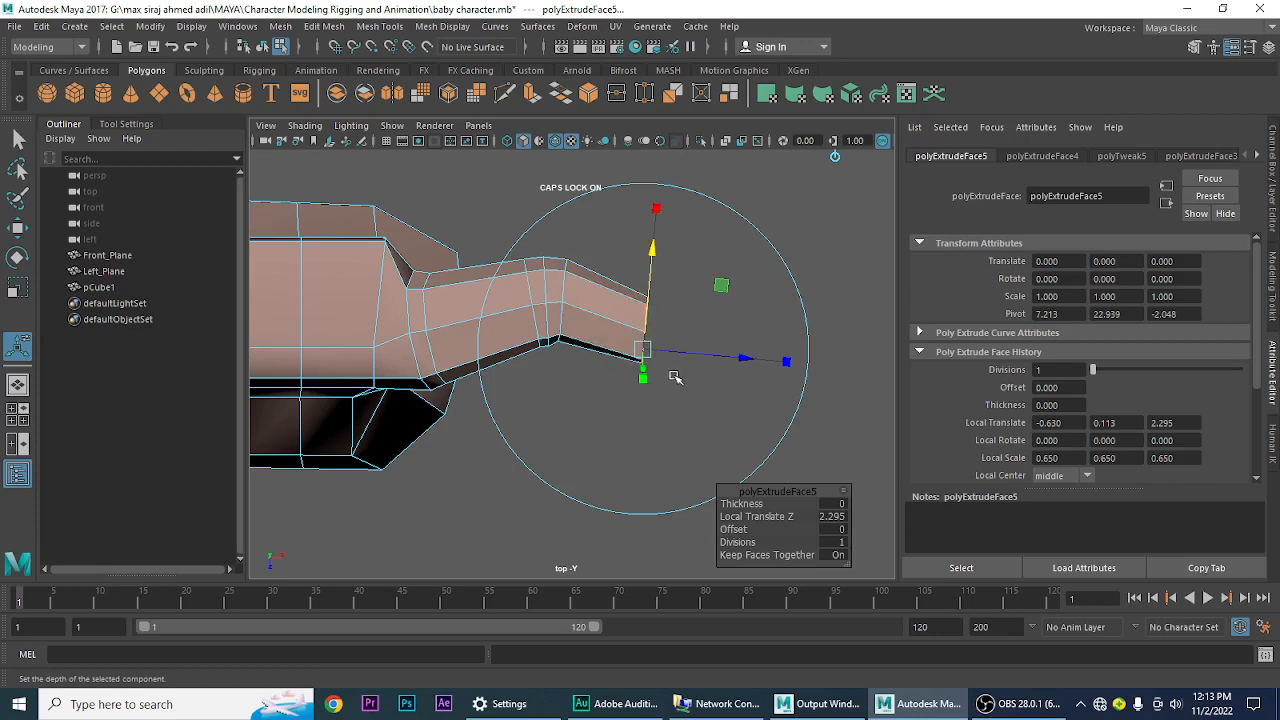
- Rotate the wrist faces to about -25.8 degrees in local Y and scale them to about -0.217 in local Z
drag(791, 286, 812, 362)
drag(766, 423, 603, 326)
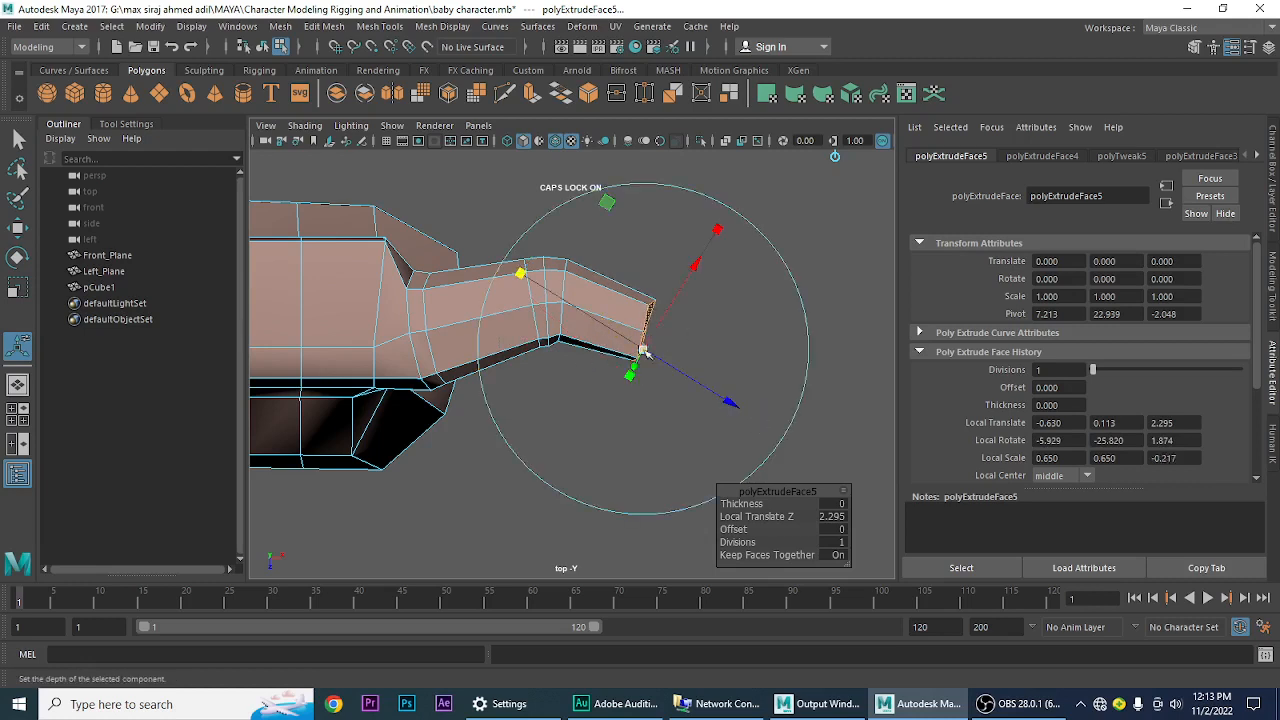
- Clear the selection and reselect only the end faces at the wrist
click(815, 286)
drag(715, 288, 623, 423)
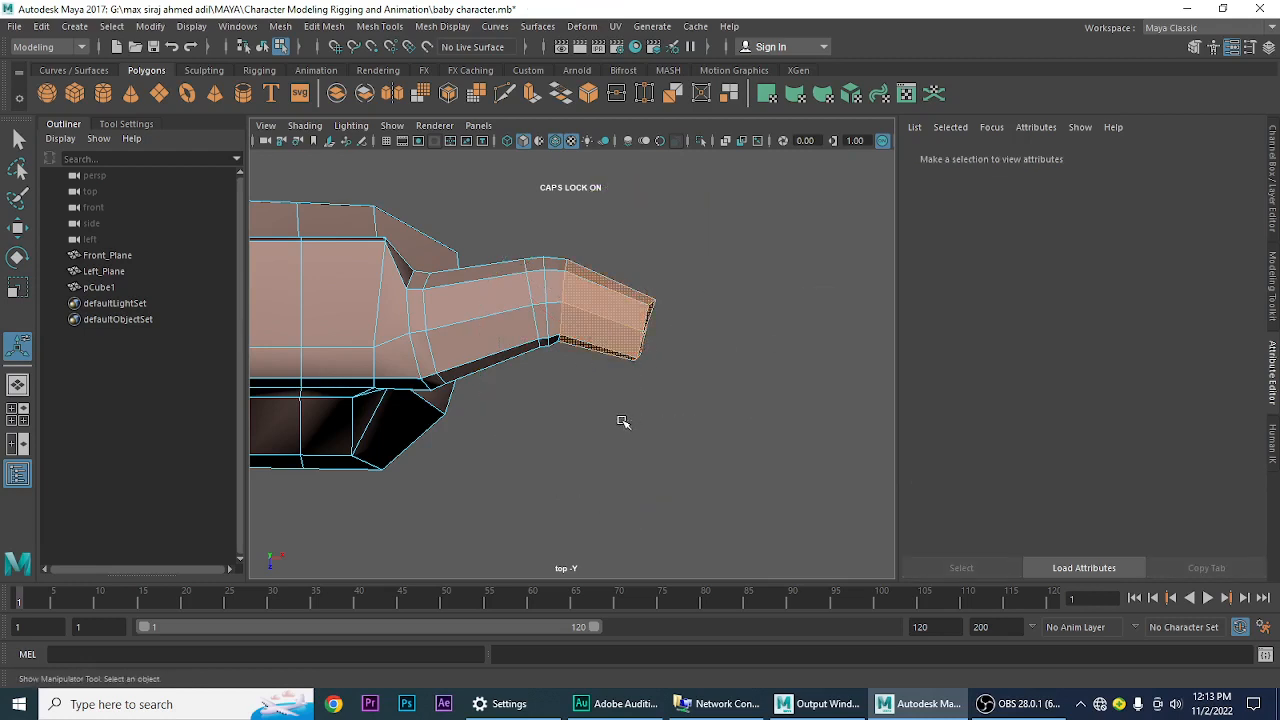
drag(600, 254, 619, 429)
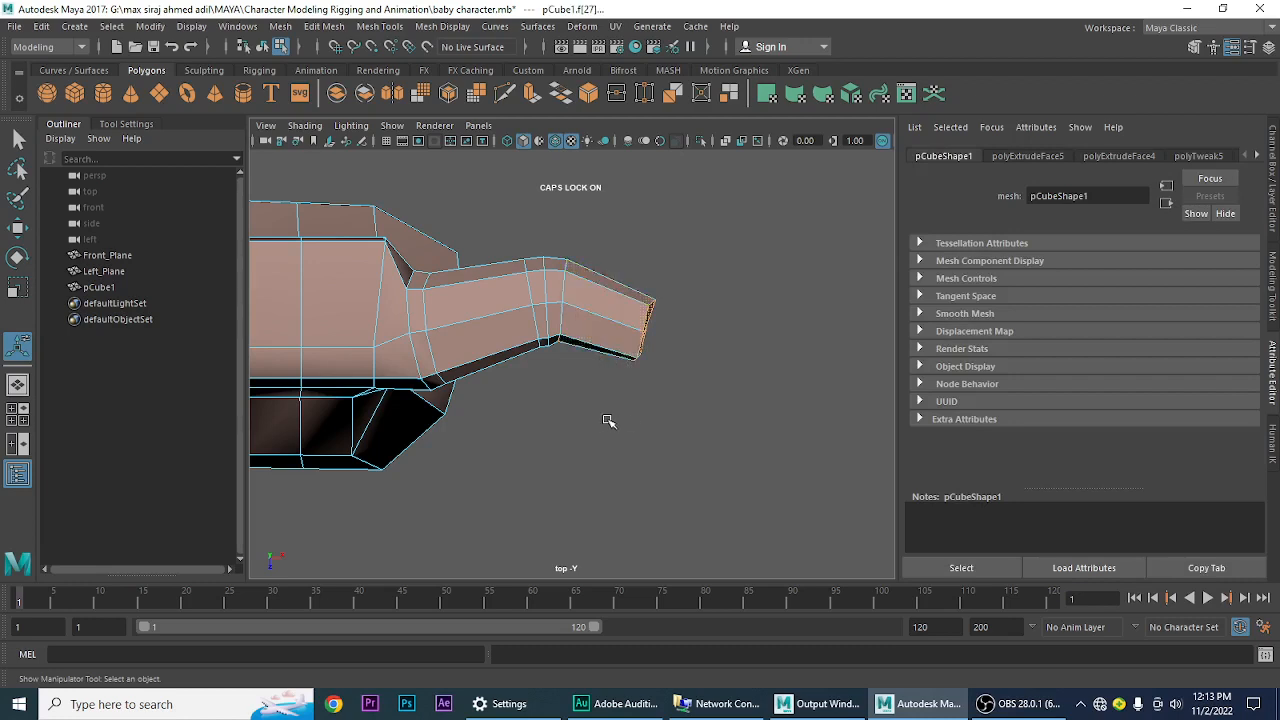
- Set the Scale tool's axis orientation to Normal for the selected wrist end faces
key(r)
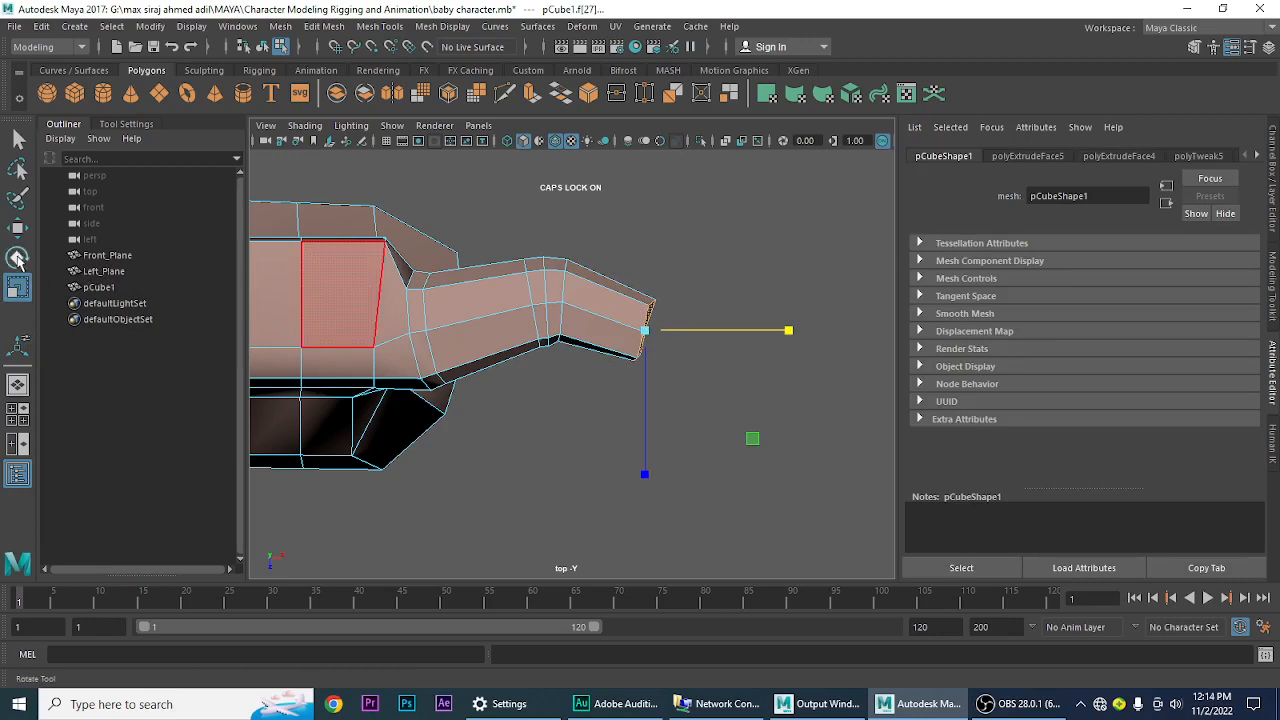
double_click(16, 292)
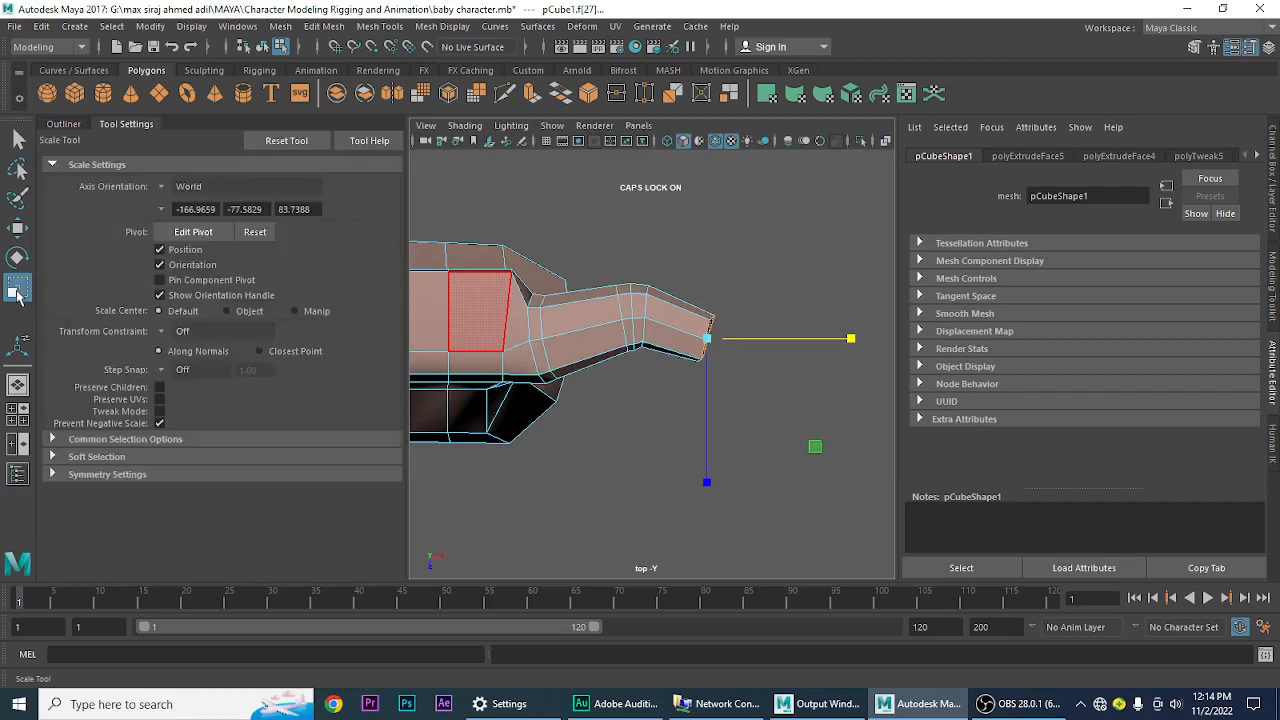
click(164, 188)
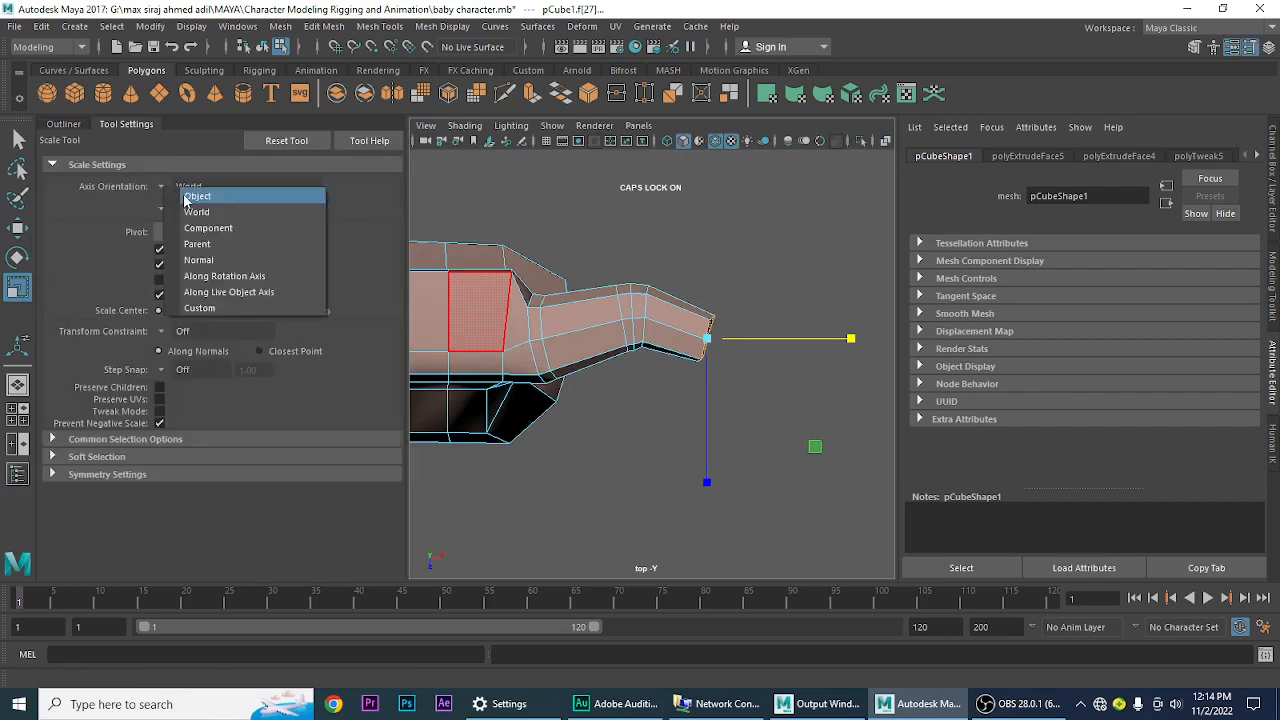
click(190, 197)
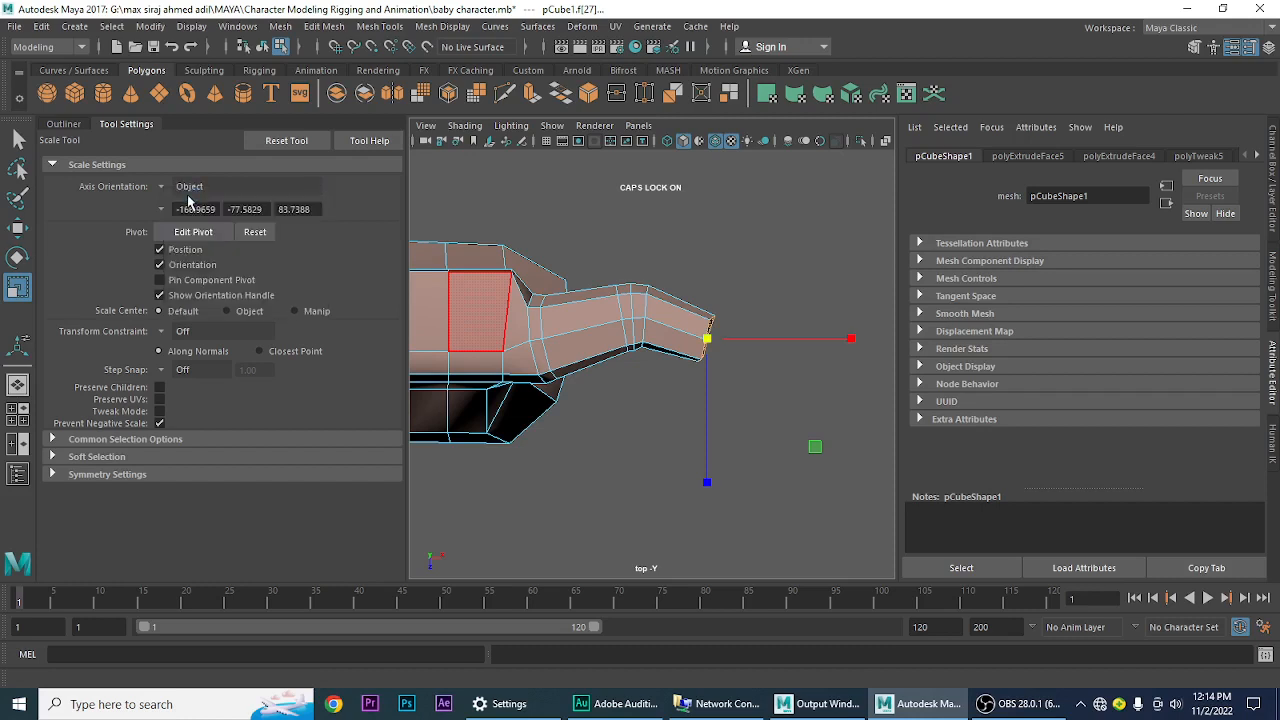
click(164, 187)
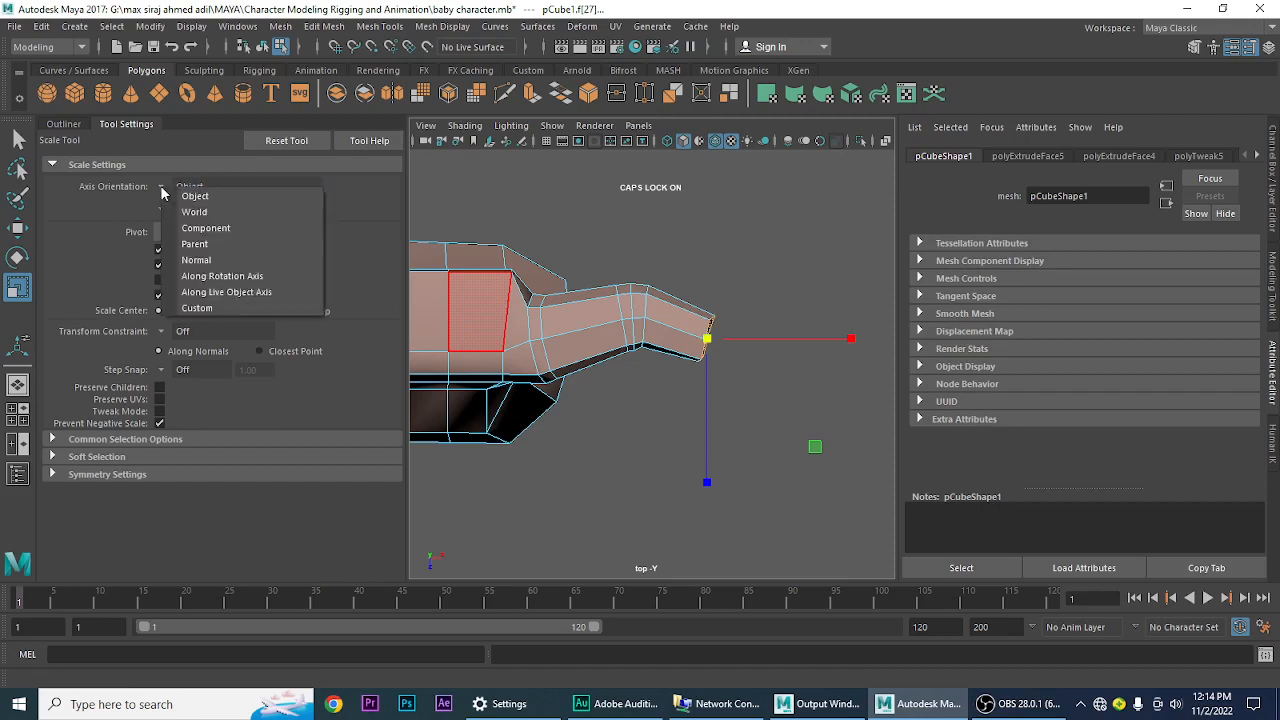
click(202, 246)
click(161, 188)
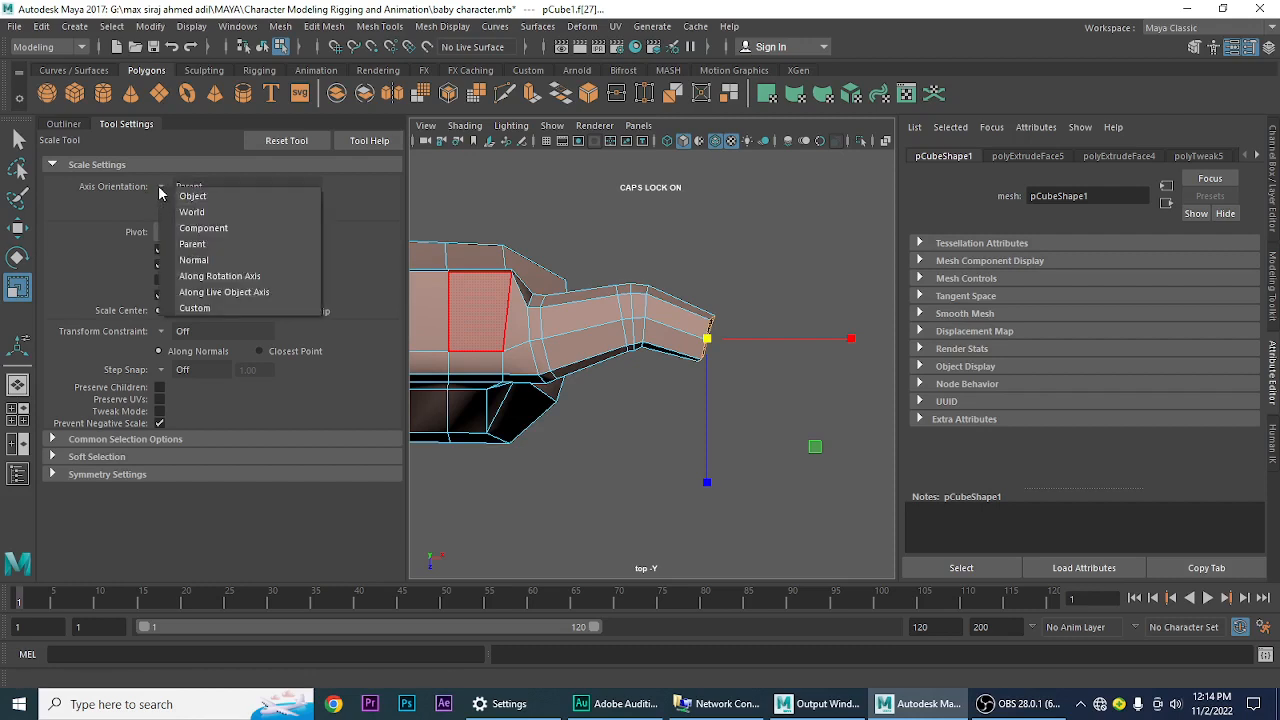
click(200, 260)
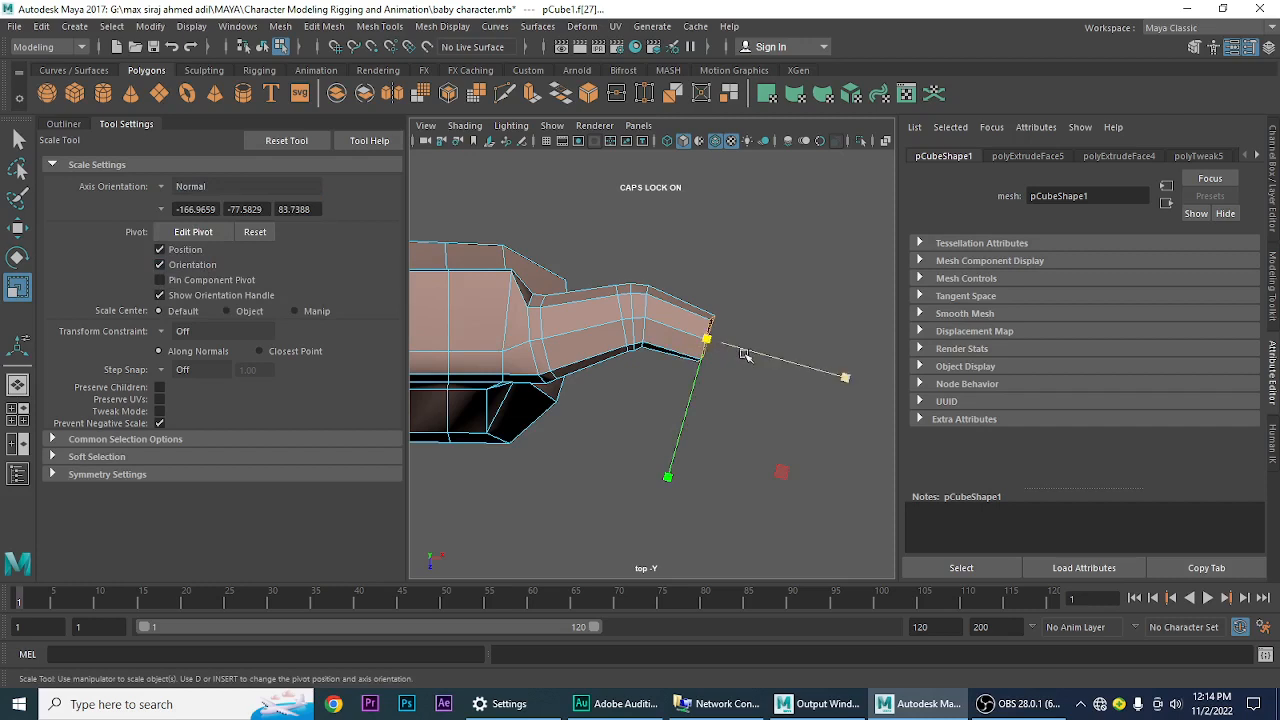
- Scale the wrist end faces along their normal until the end of the forearm is flat
drag(846, 380, 682, 358)
key(space)
drag(712, 484, 662, 424)
key(space)
alt+right_drag(662, 424, 698, 399)
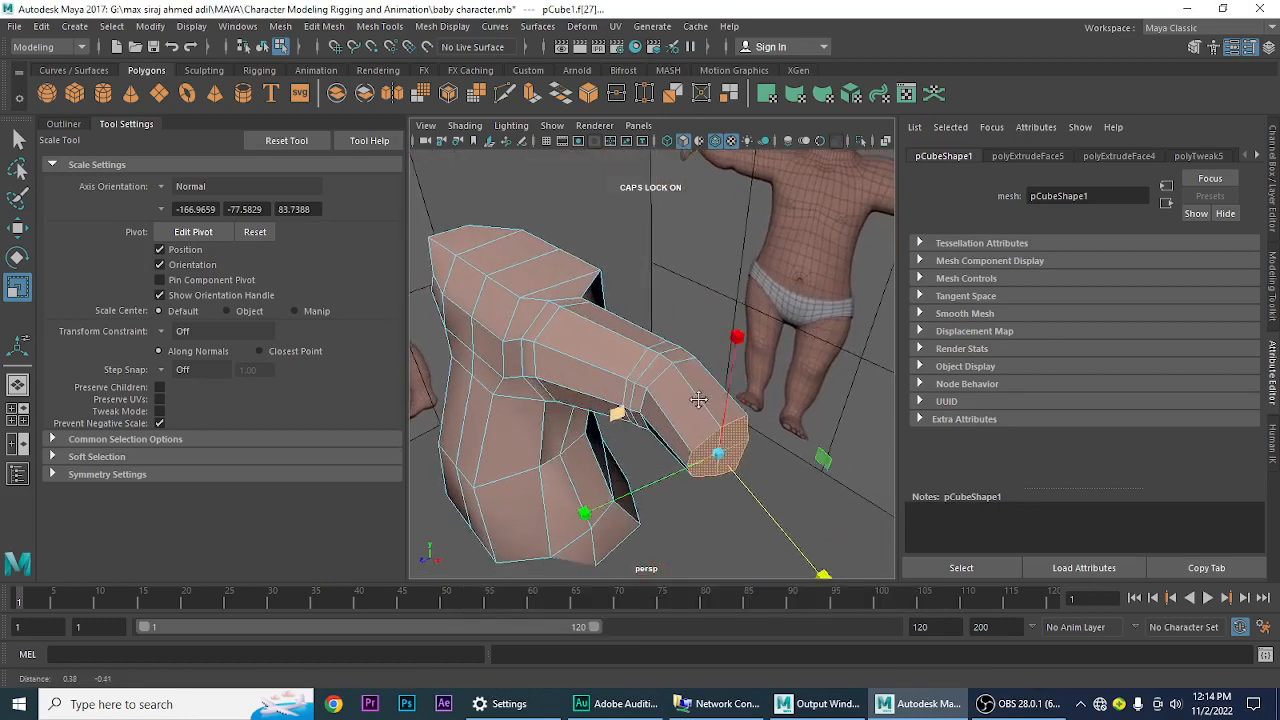
alt+drag(698, 399, 613, 399)
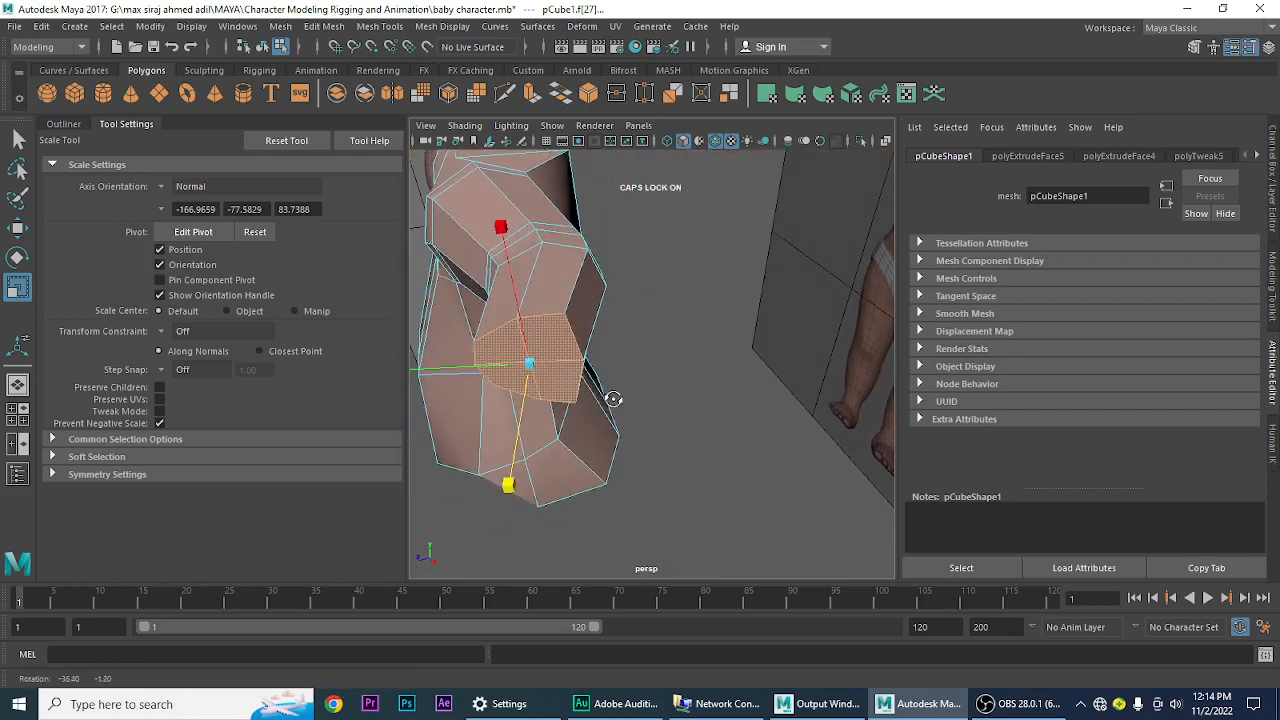
scroll(618, 400, down, 5)
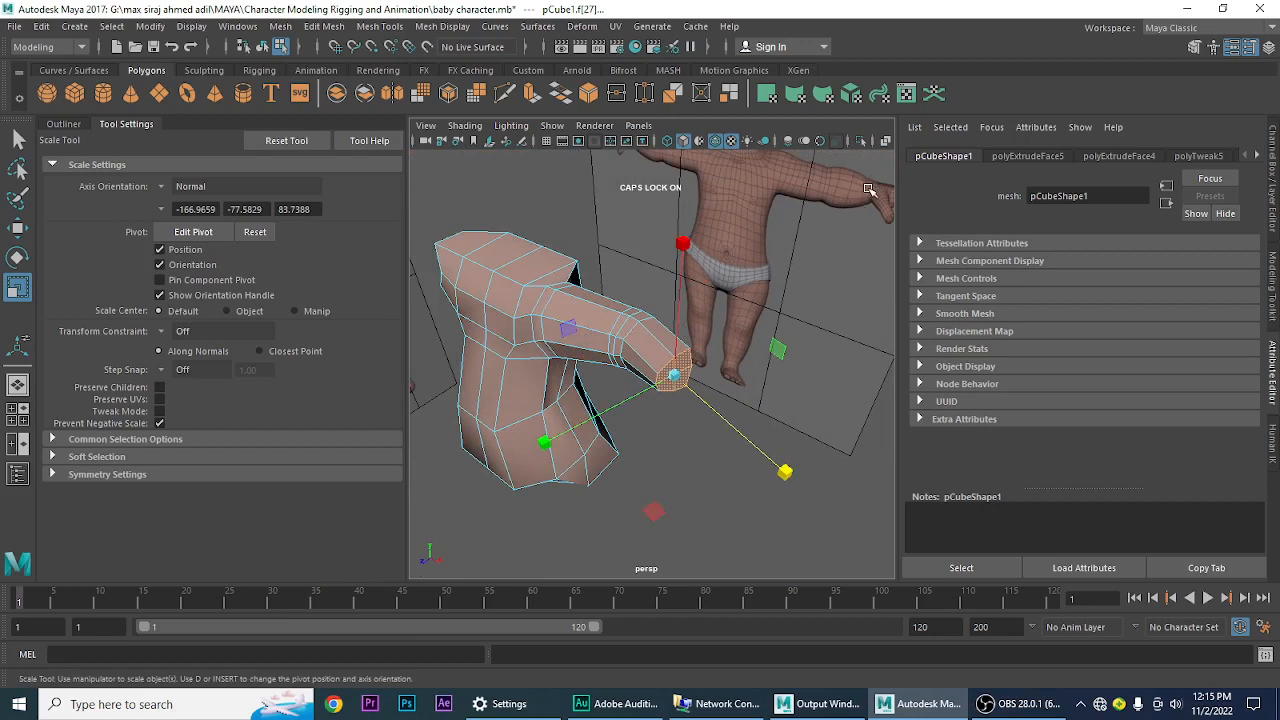
click(785, 471)
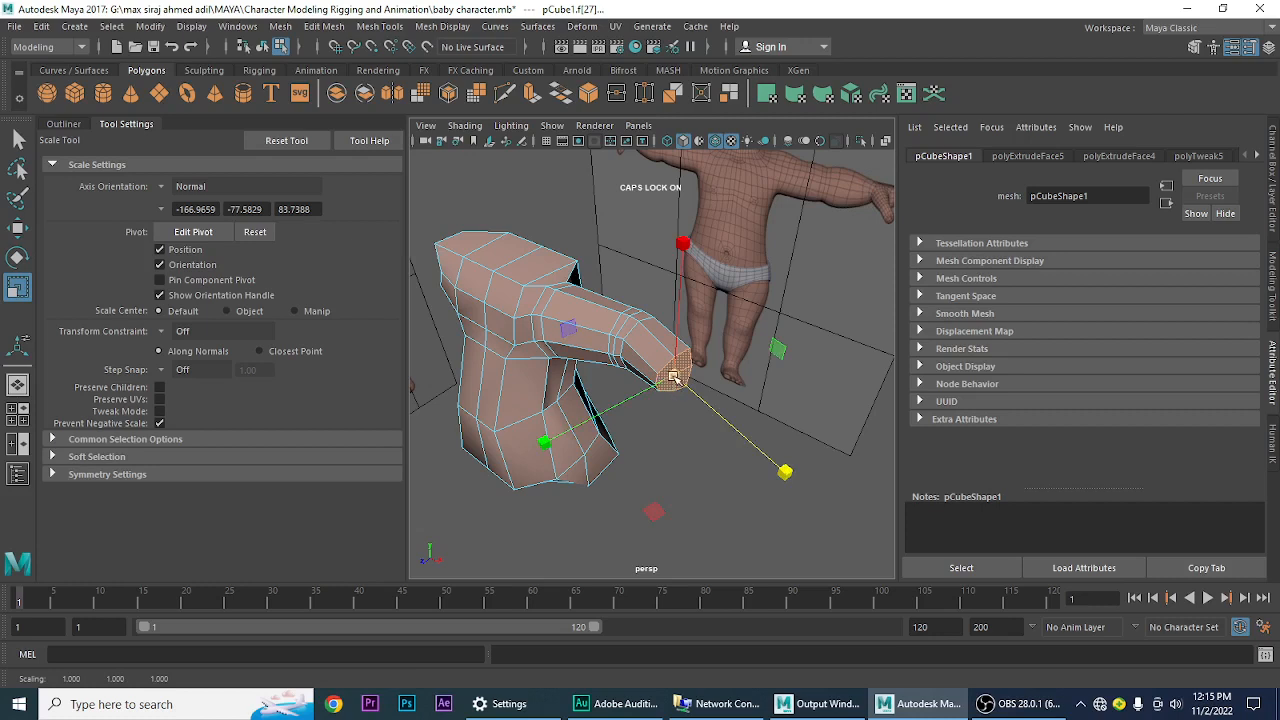
drag(674, 377, 676, 392)
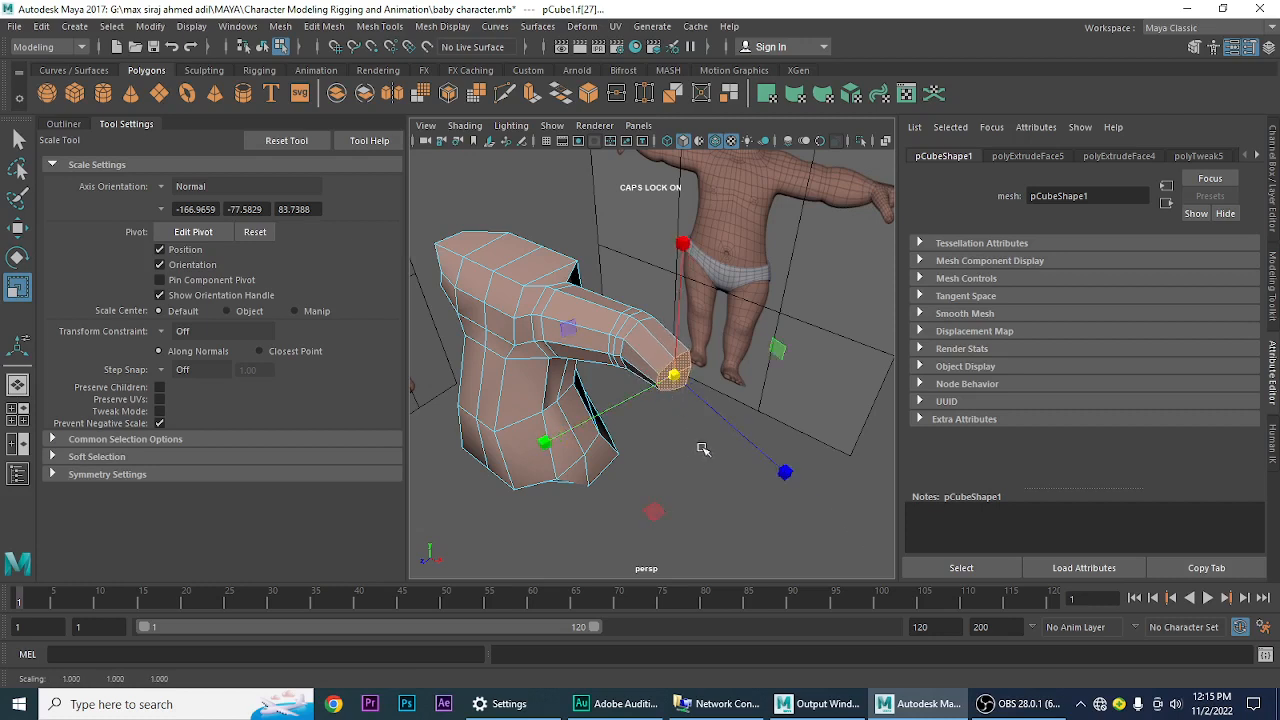
alt+drag(700, 449, 634, 457)
key(space)
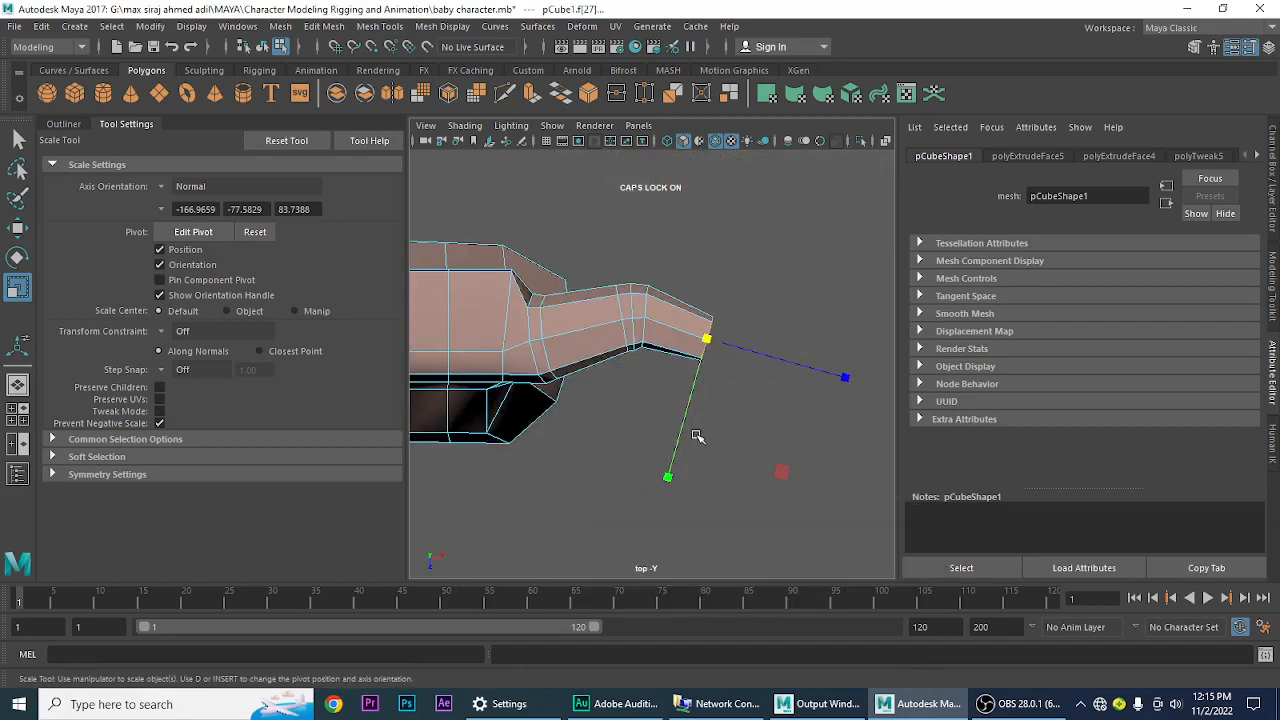
- Extrude the wrist end faces 0.357 in local Z, scale them uniformly to 0.767 and rotate them about -2.8 degrees in local Y
click(534, 95)
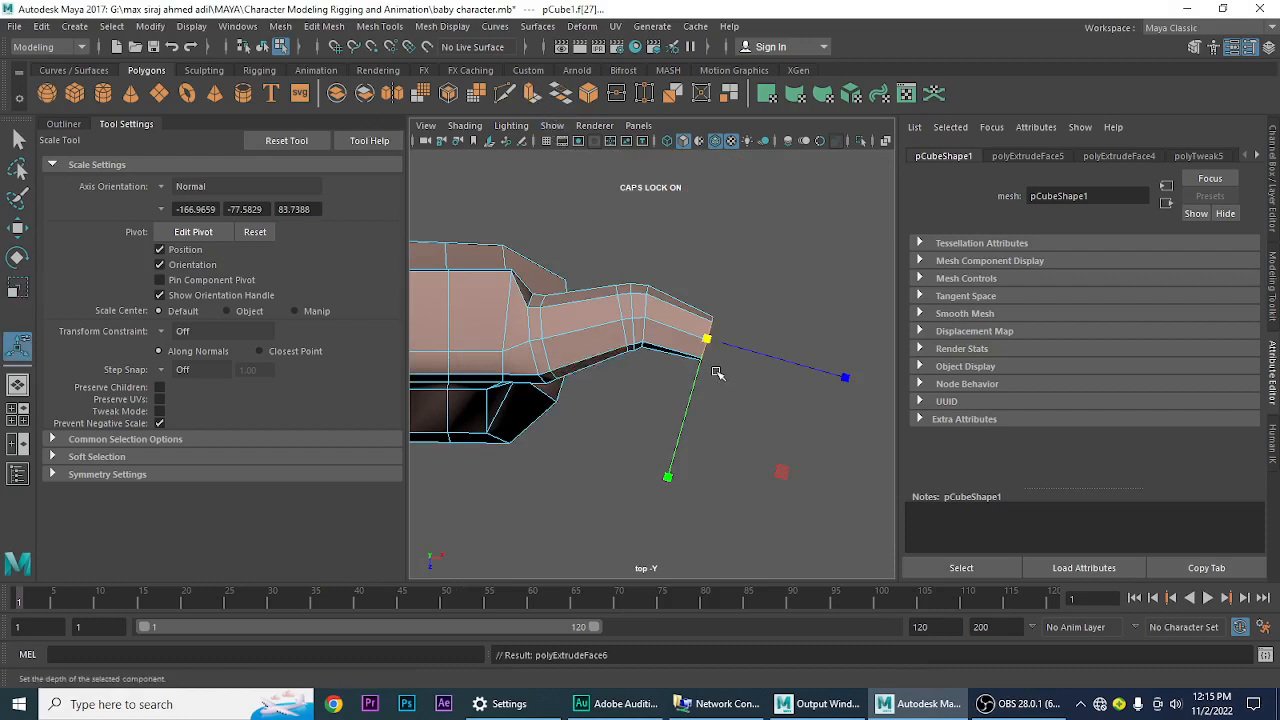
mouse_move(786, 375)
mouse_down()
mouse_move(798, 376)
mouse_move(785, 387)
mouse_up()
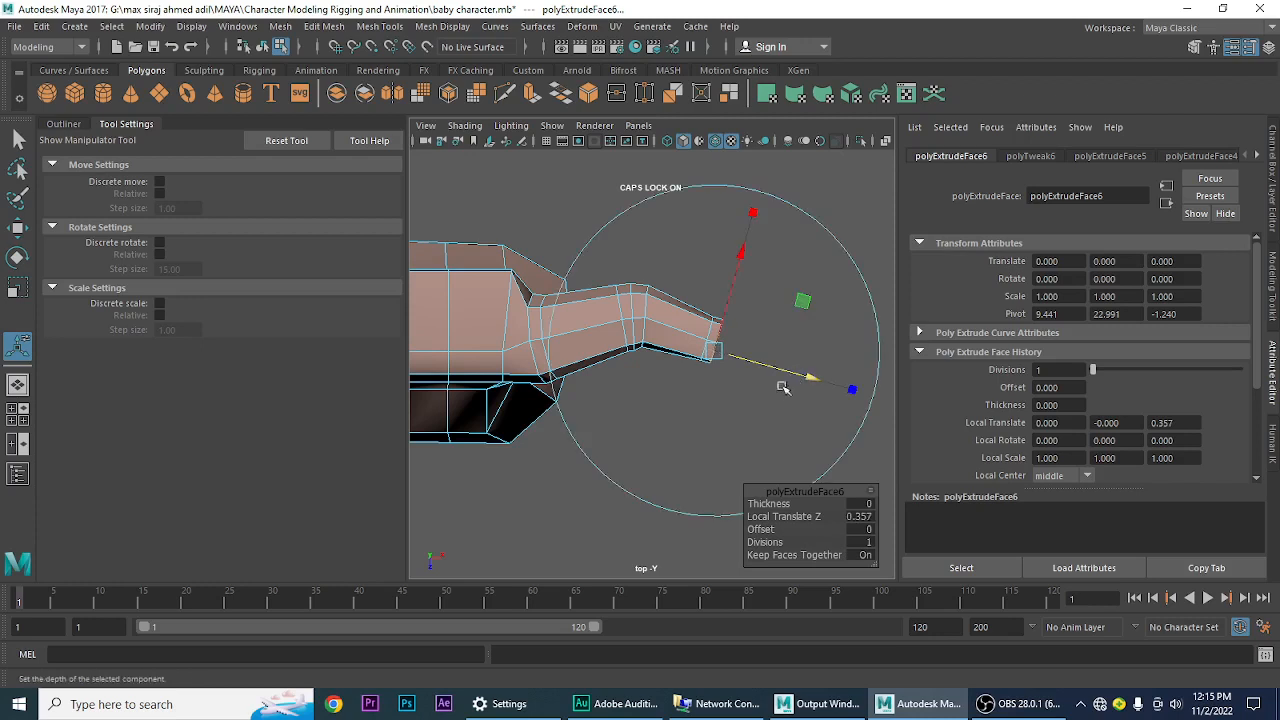
click(852, 389)
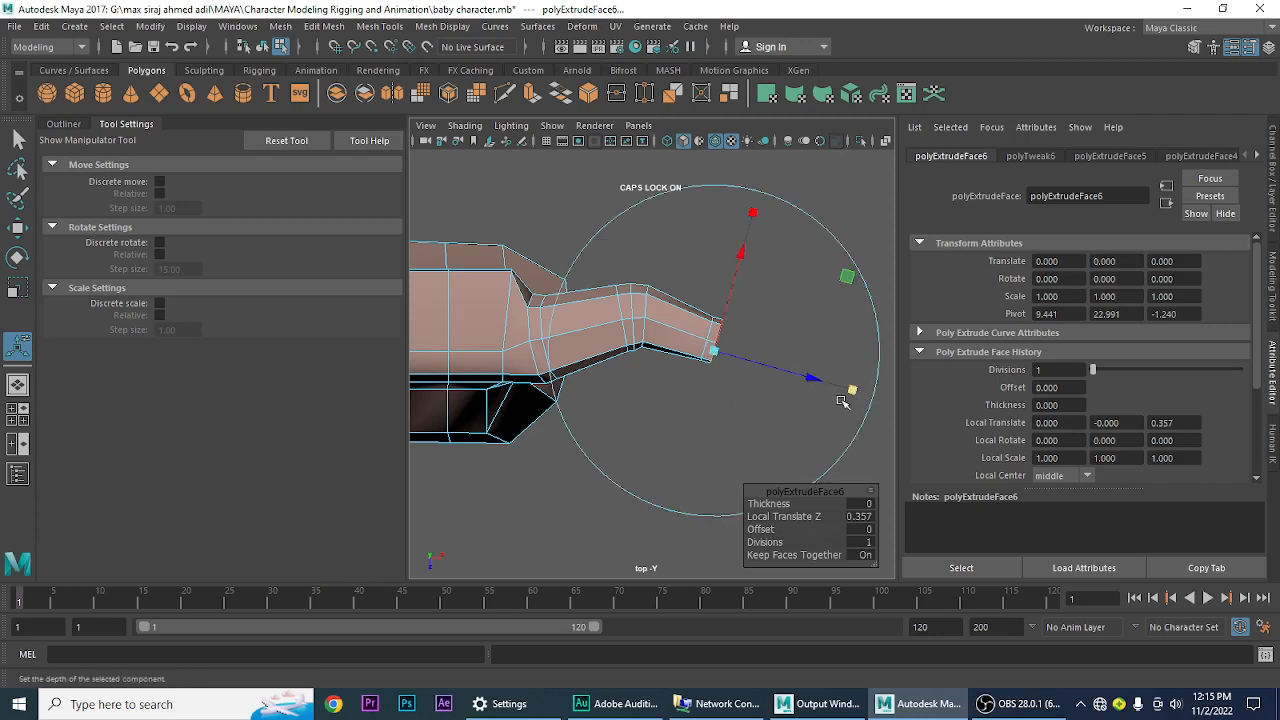
drag(713, 351, 708, 364)
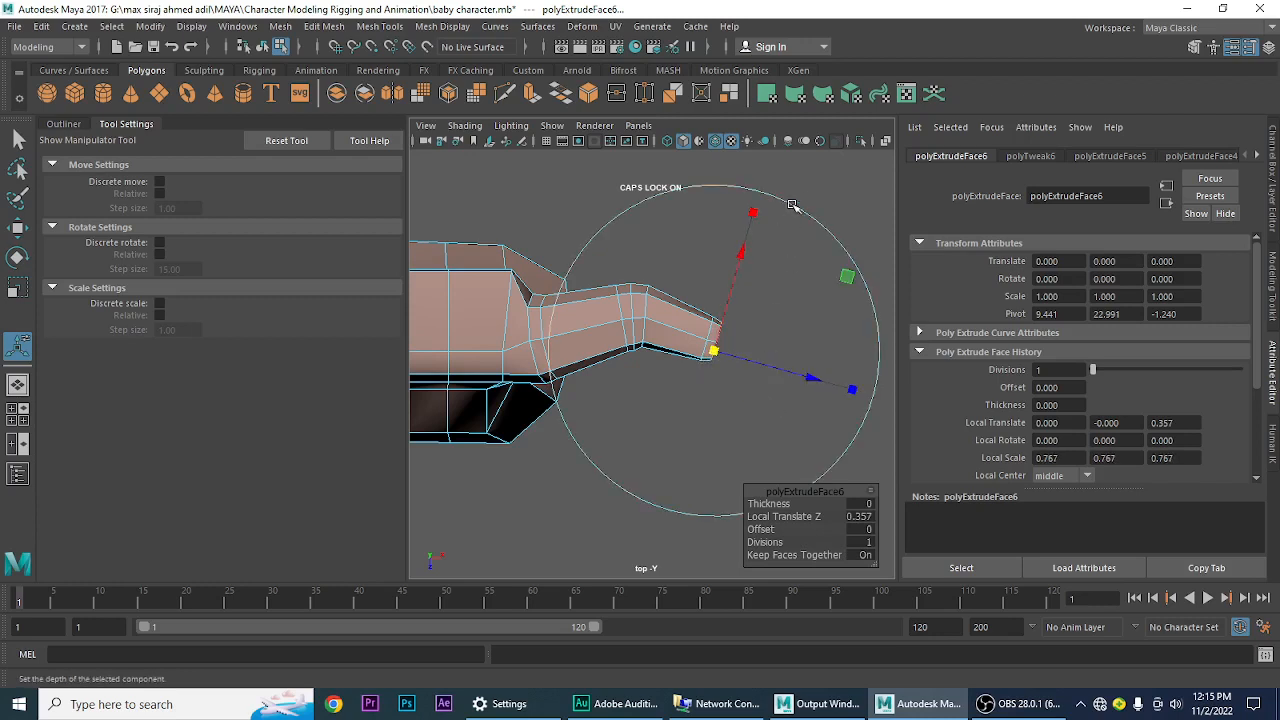
drag(800, 210, 807, 219)
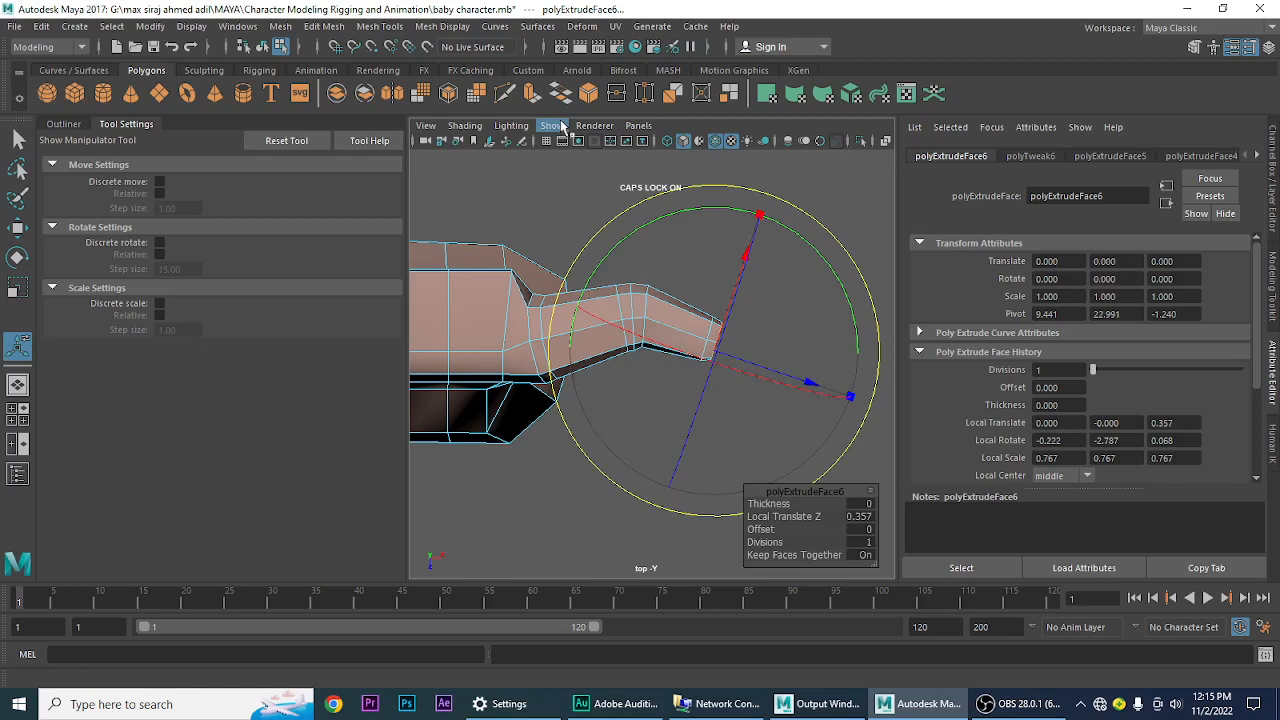
- Extrude the wrist end faces again by 0.314 in local Z and scale them to about 0.78
click(531, 93)
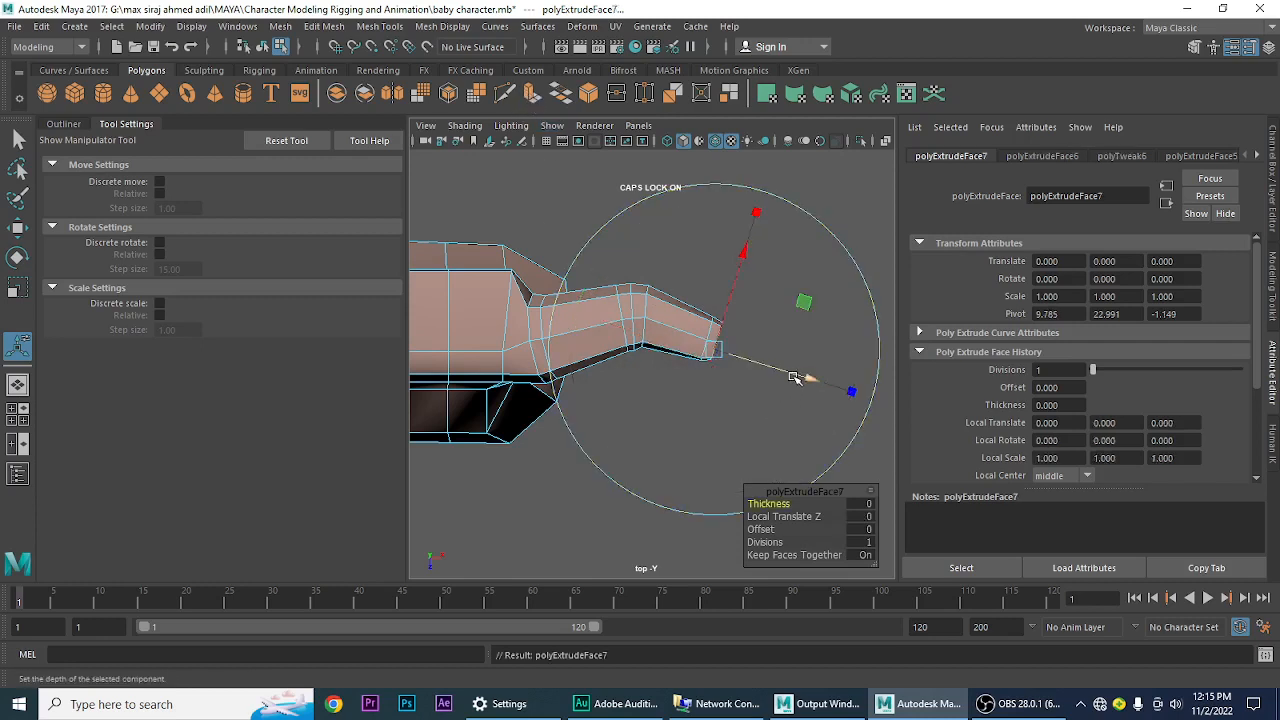
drag(808, 378, 800, 378)
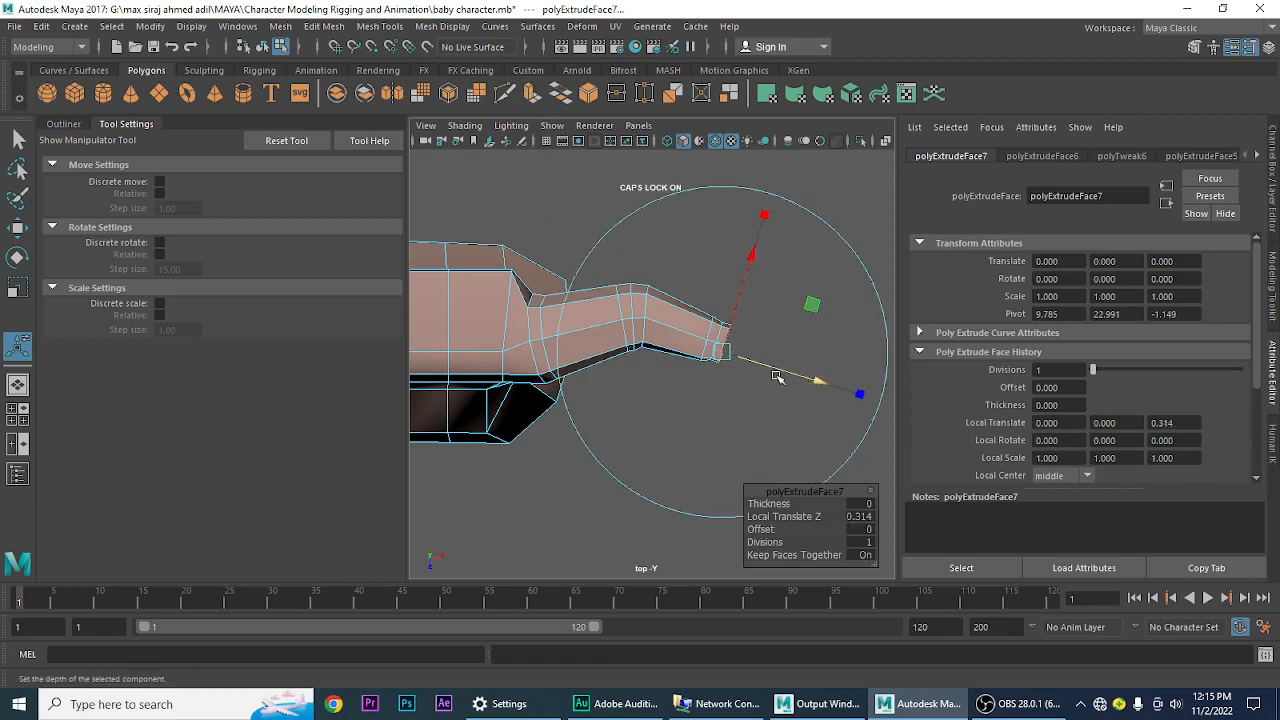
drag(862, 400, 866, 402)
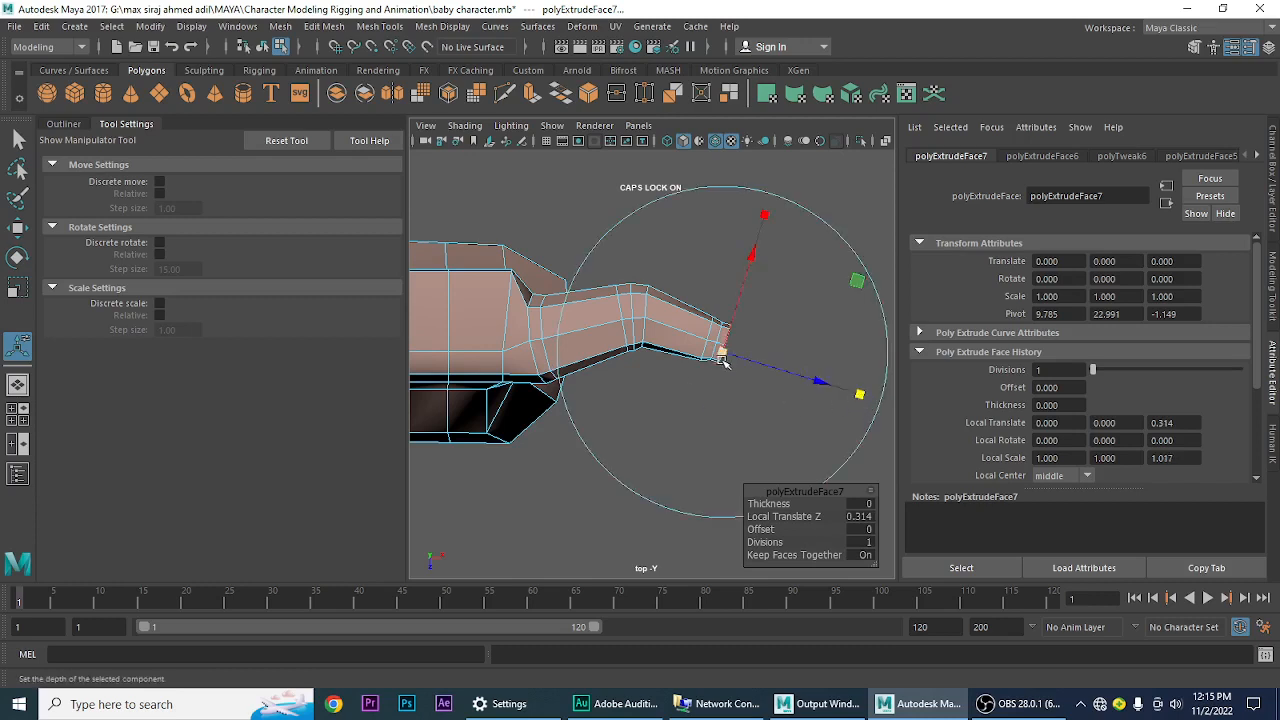
drag(725, 355, 718, 356)
key(space)
drag(706, 416, 673, 373)
alt+drag(657, 469, 632, 449)
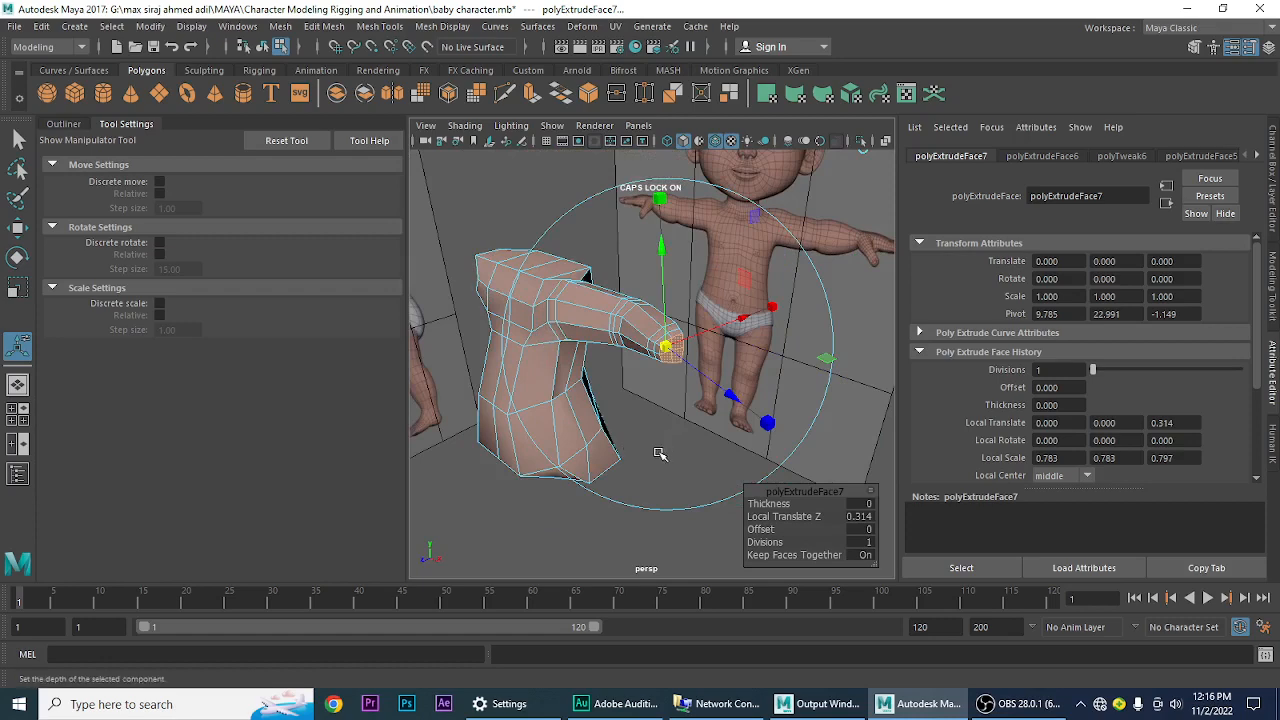
alt+drag(651, 443, 620, 503)
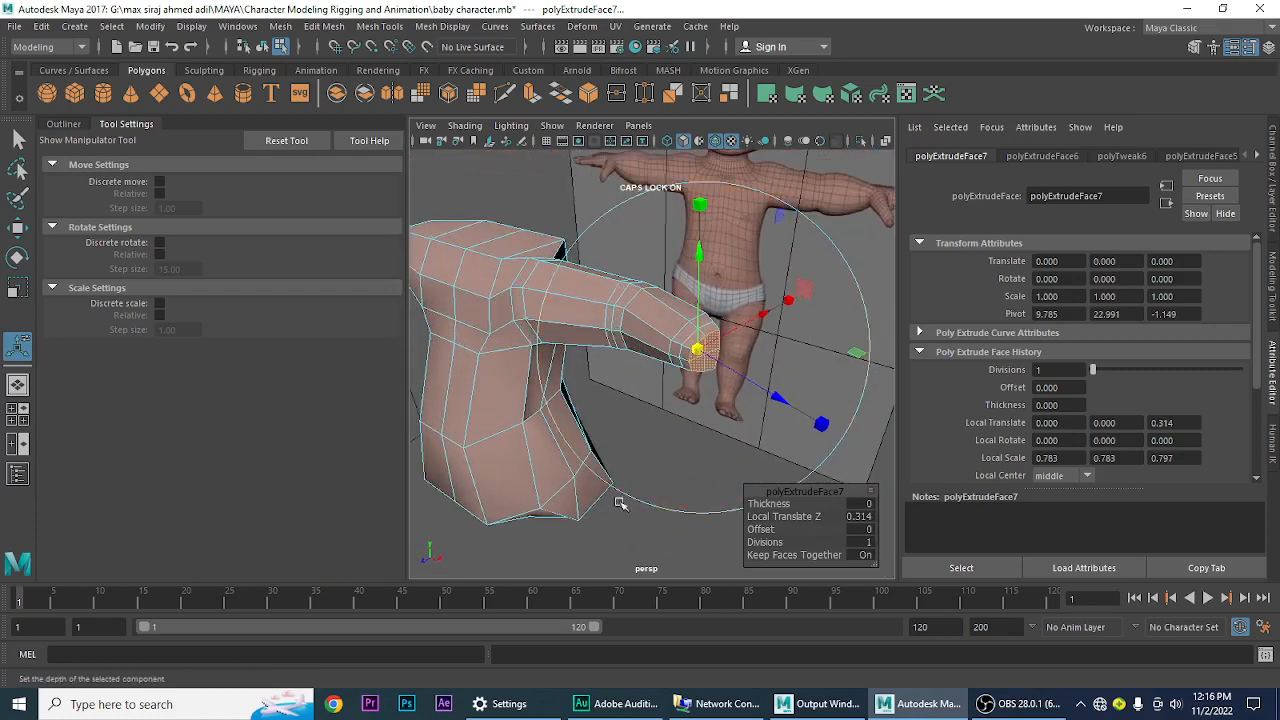
- Clear the face selection and preview the mesh smoothed, examining the arm and shoulder from behind
click(620, 551)
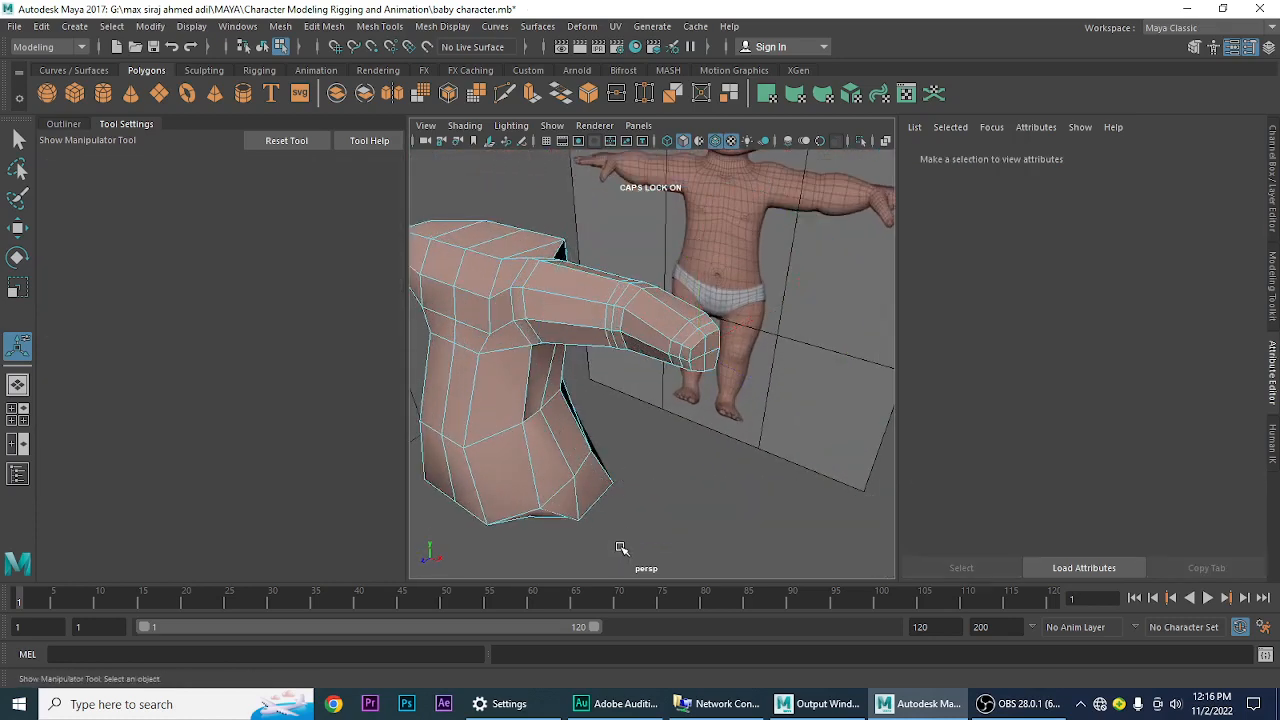
key(3)
alt+drag(603, 410, 640, 459)
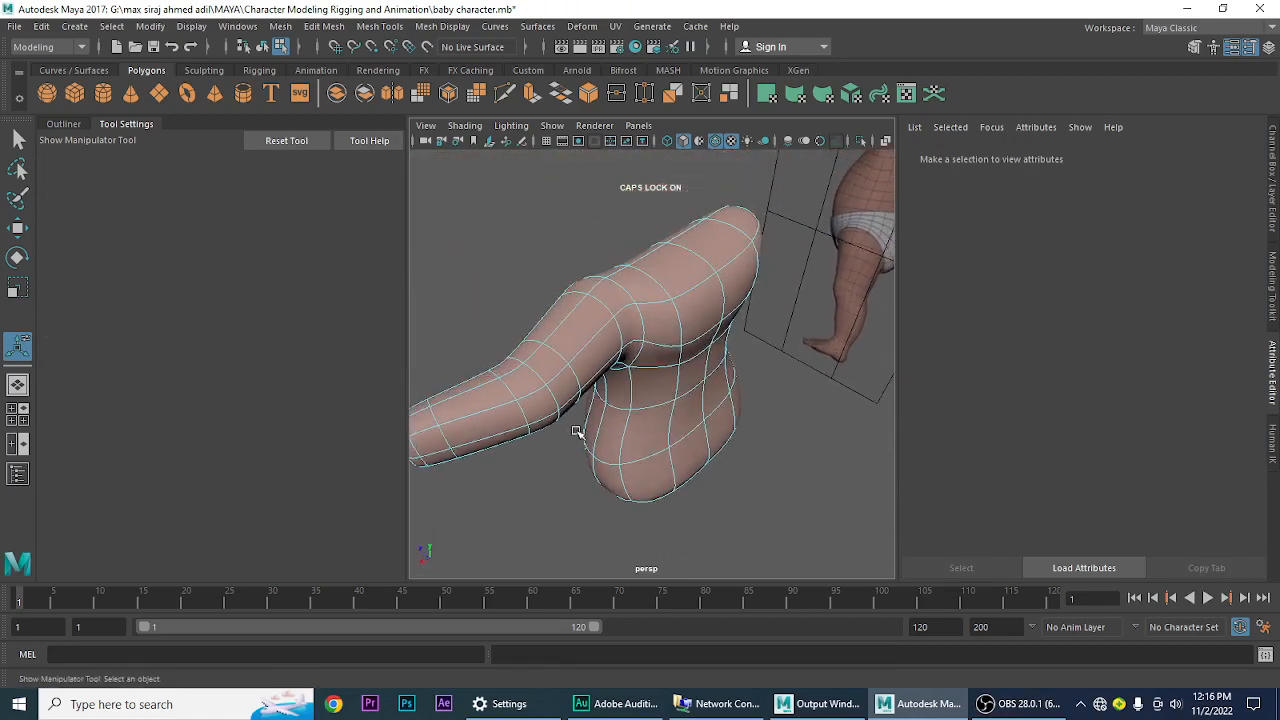
alt+drag(577, 431, 566, 412)
alt+right_drag(601, 388, 680, 478)
alt+drag(603, 394, 537, 455)
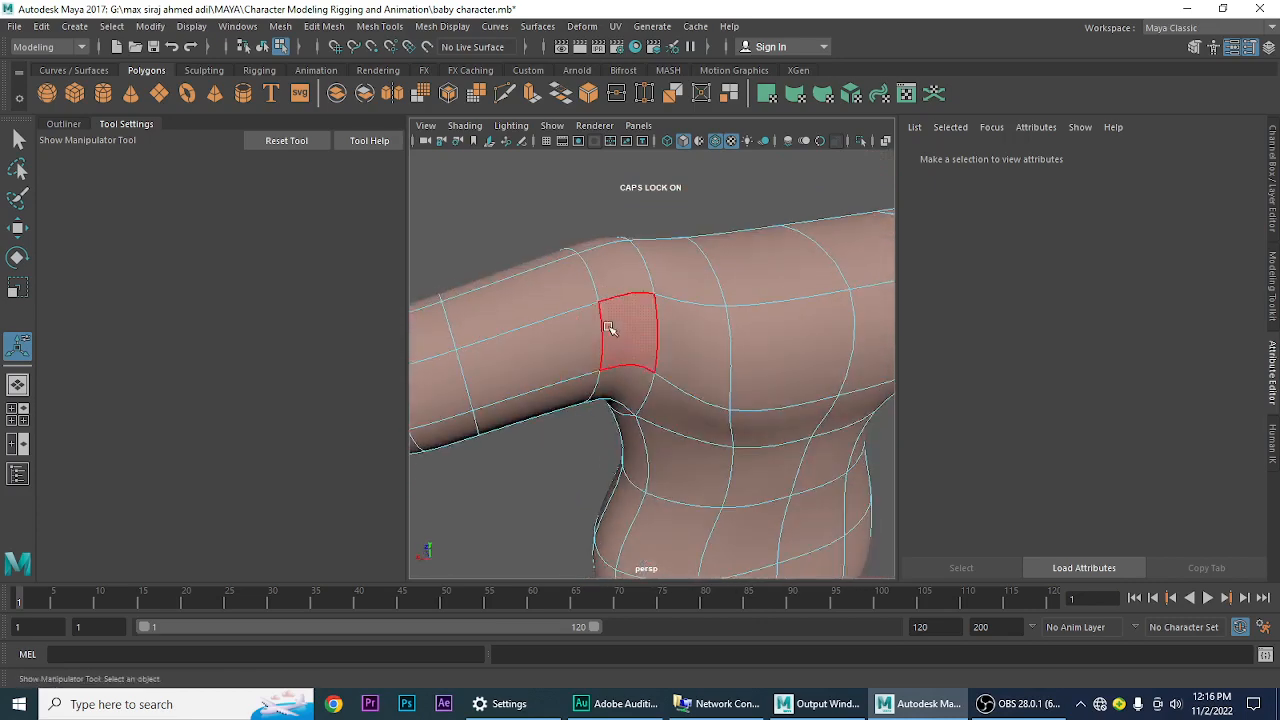
- Select the edges of the loop where the arm meets the back of the shoulder and move them along X toward the elbow
right_click(591, 355)
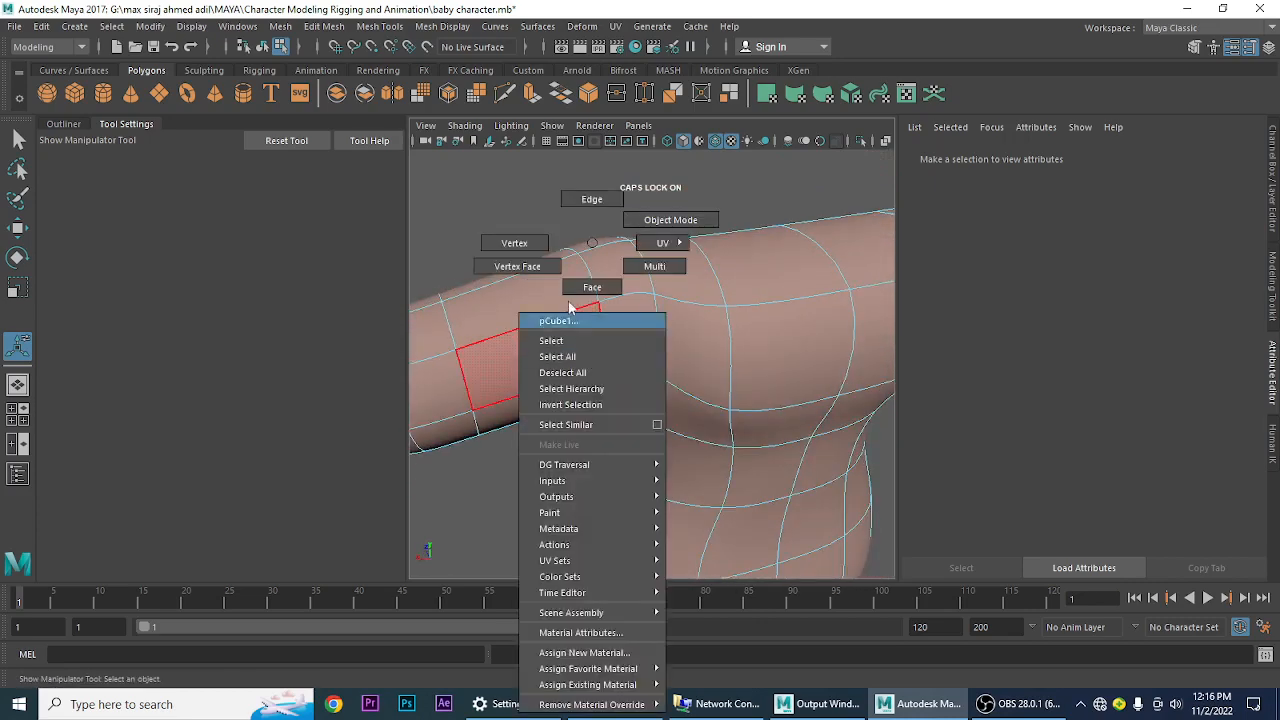
click(592, 199)
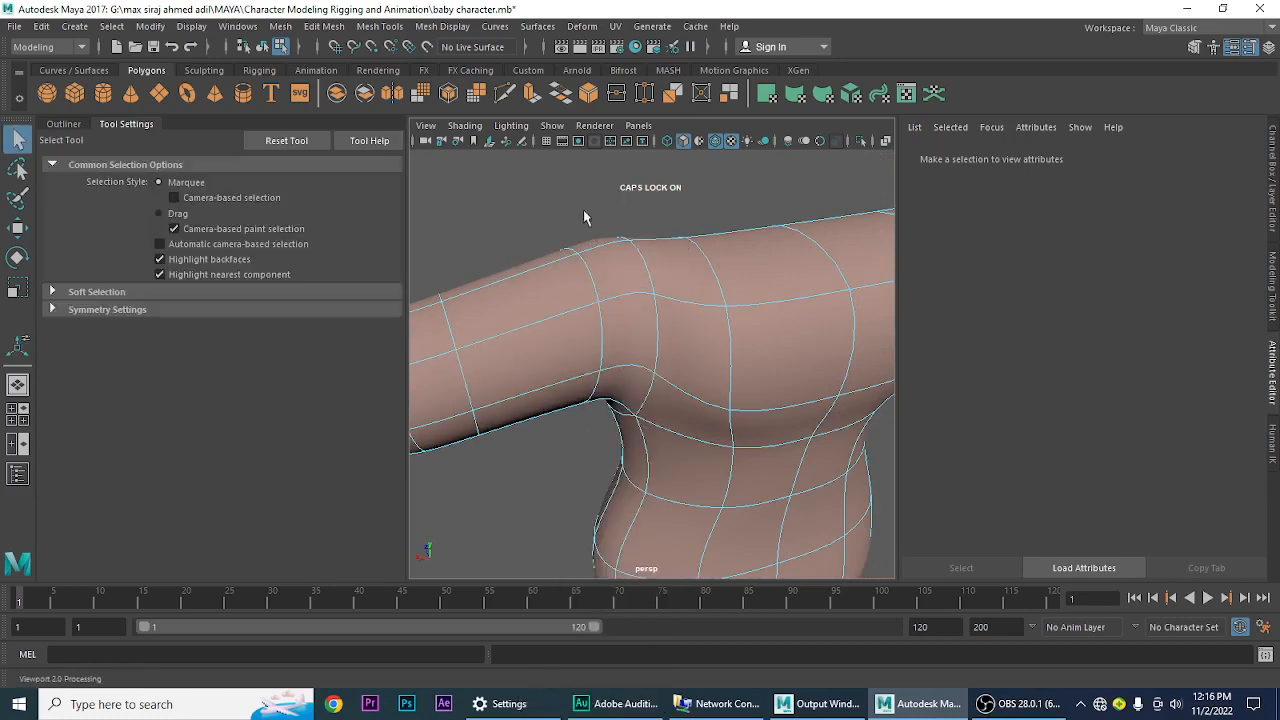
click(600, 335)
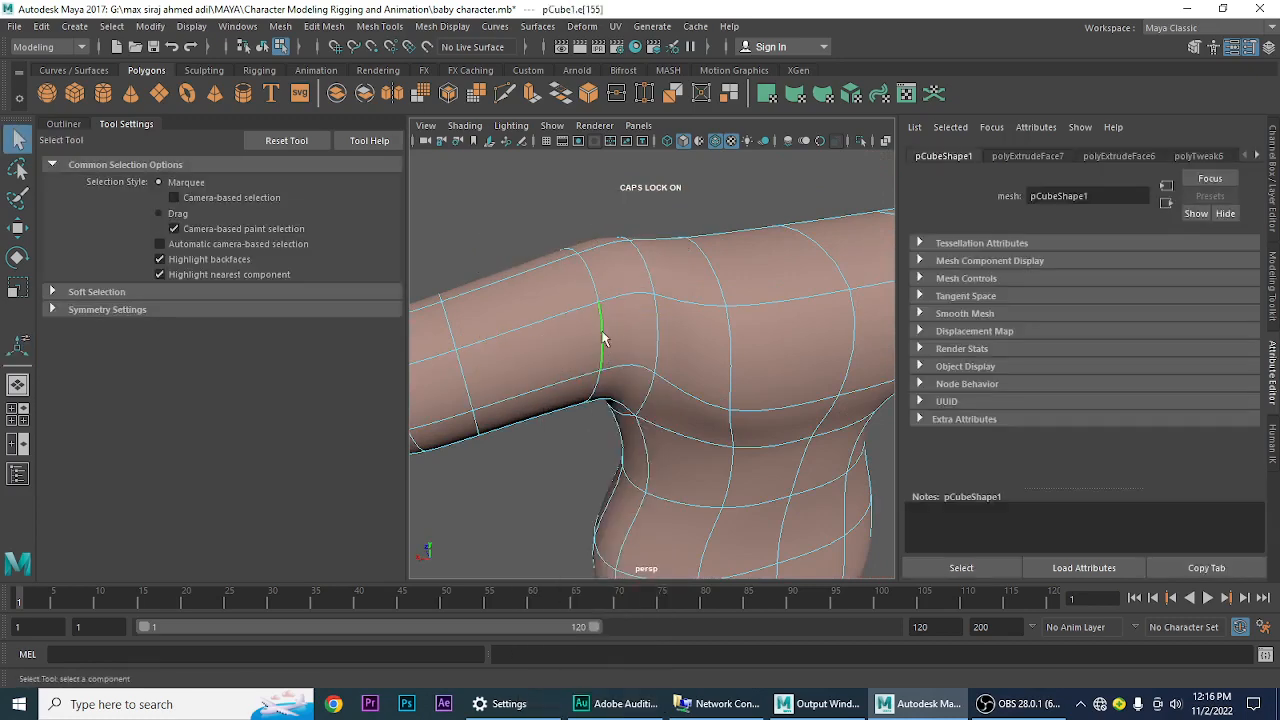
alt+drag(602, 338, 606, 394)
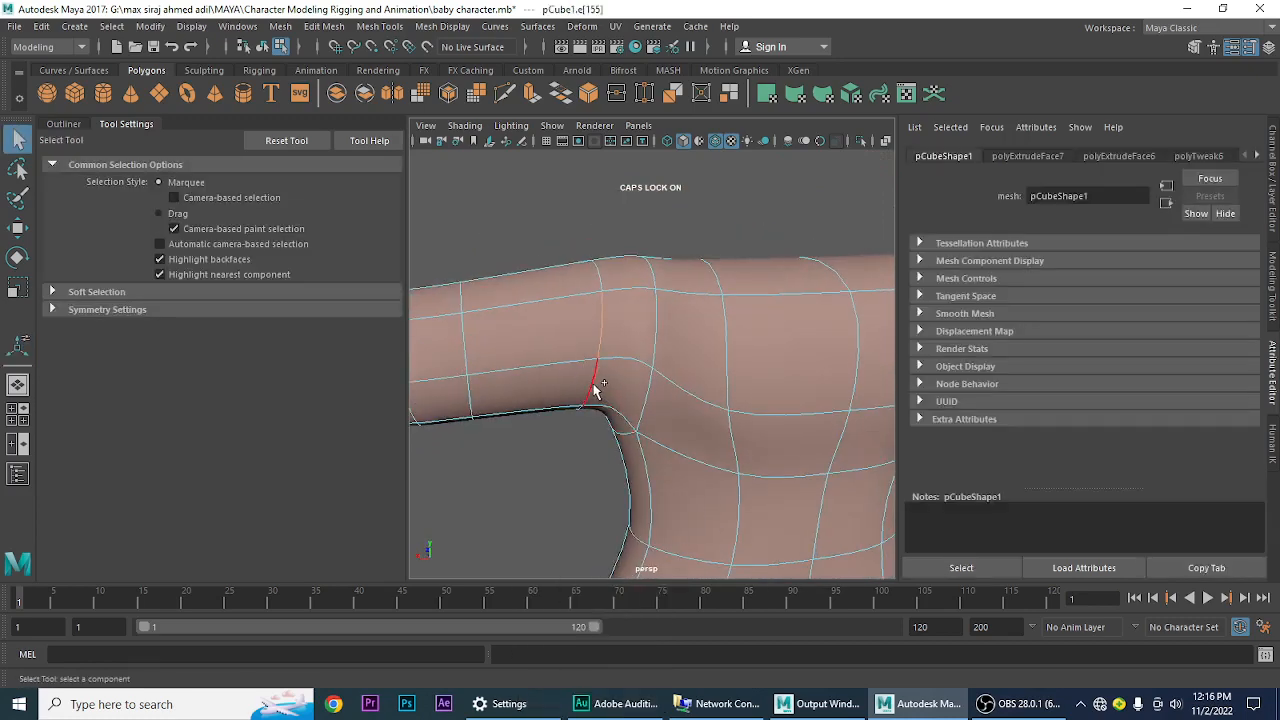
shift+click(595, 388)
shift+click(604, 288)
key(w)
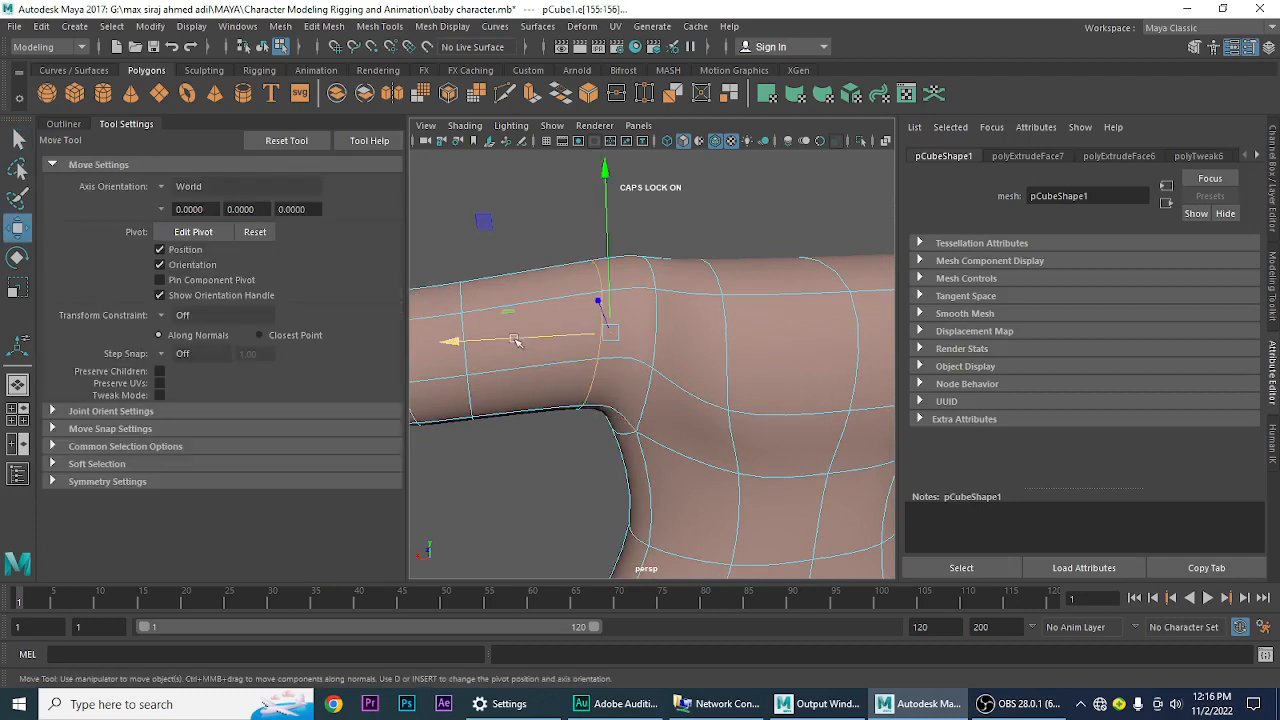
drag(511, 337, 457, 357)
- Select the vertical edges across the upper back and shift them slightly along world Z
alt+drag(737, 455, 623, 463)
alt+drag(720, 412, 712, 366)
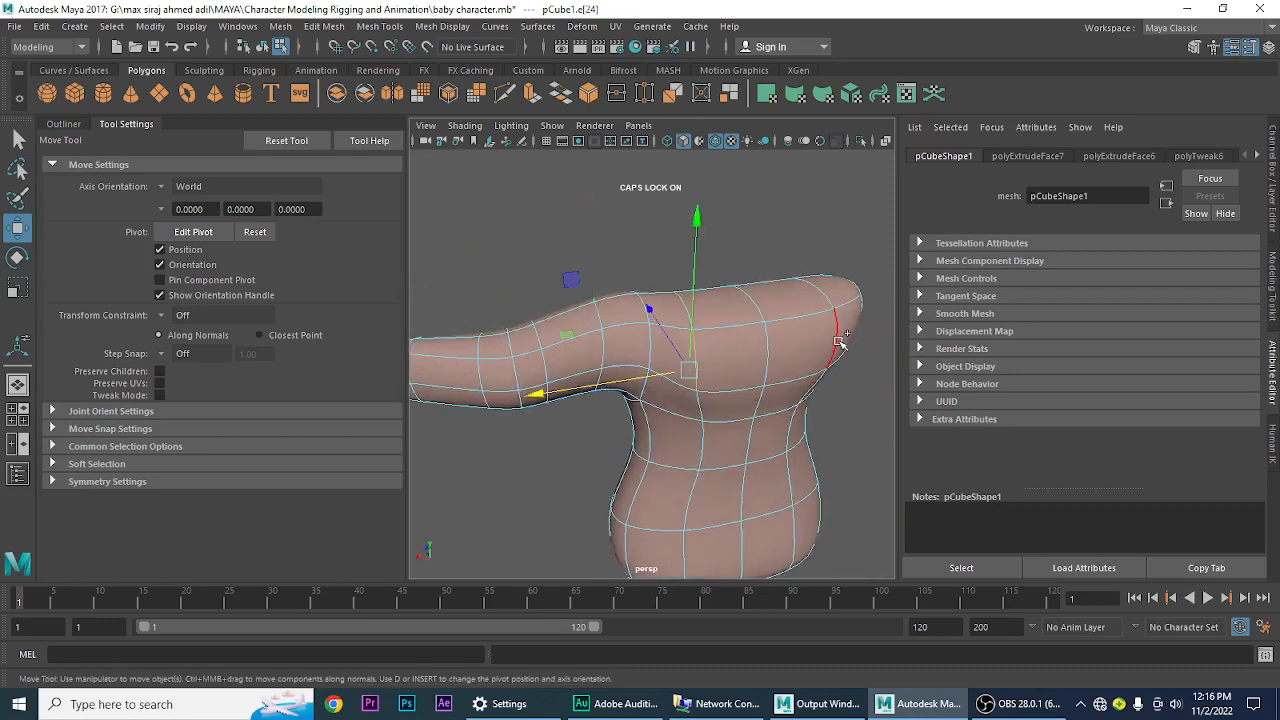
click(710, 333)
drag(723, 314, 714, 312)
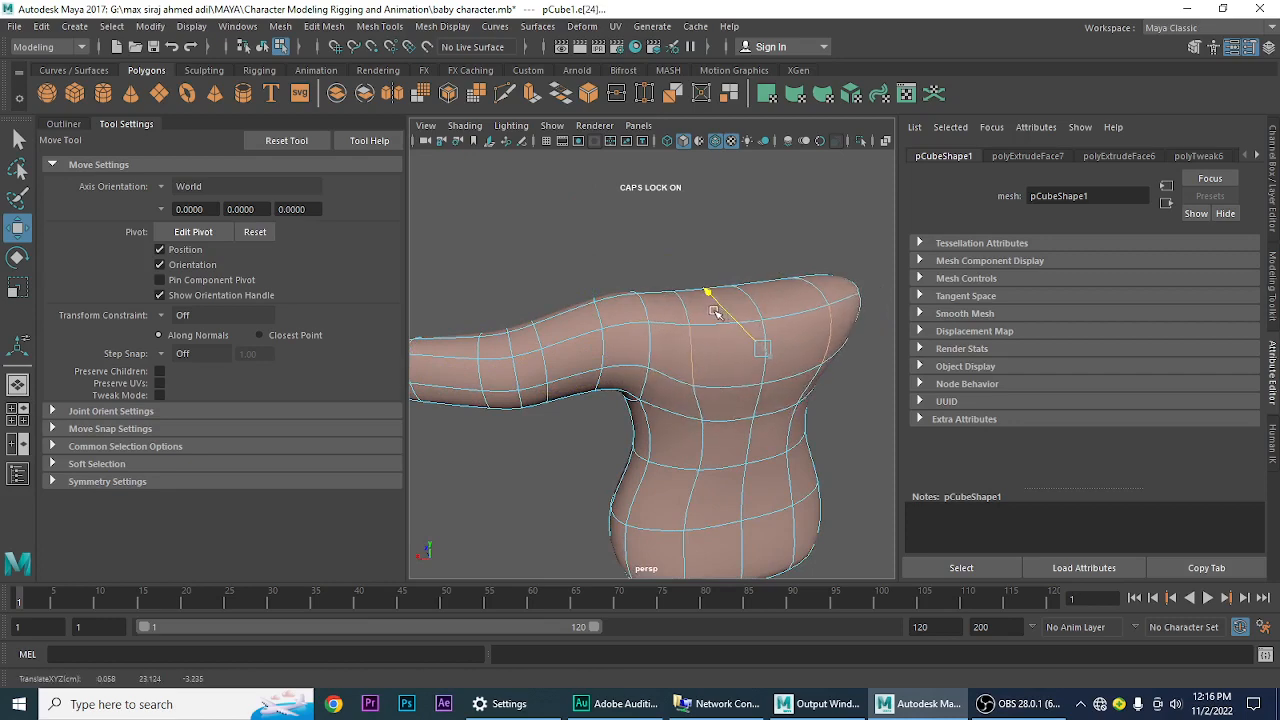
- Select the two vertical edges one row lower on the upper back and nudge them slightly along world Z
alt+drag(717, 455, 603, 426)
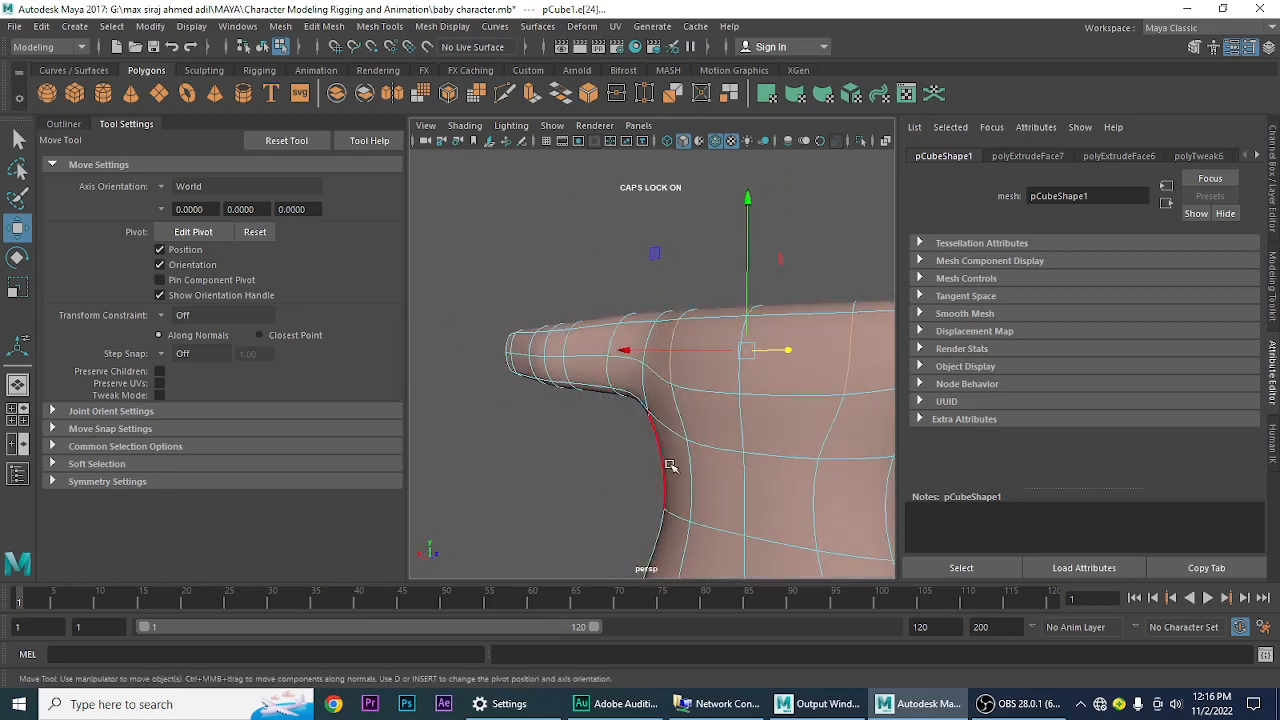
click(683, 423)
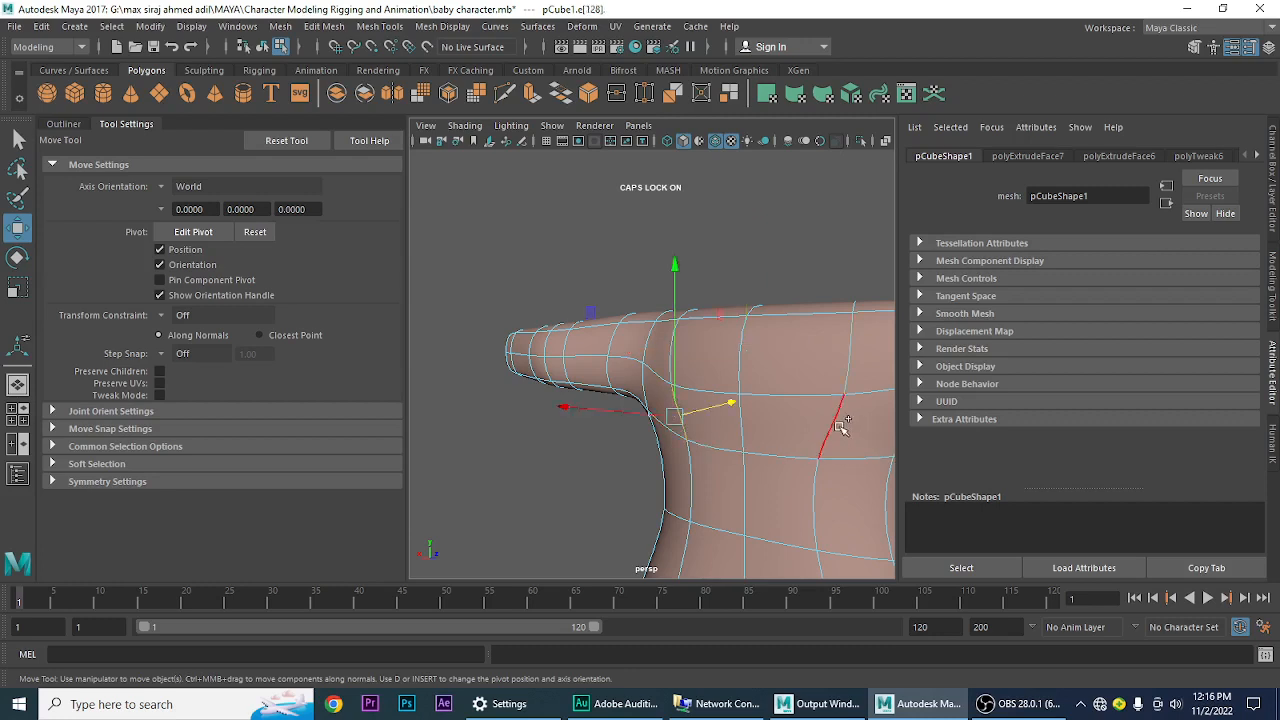
shift+click(835, 427)
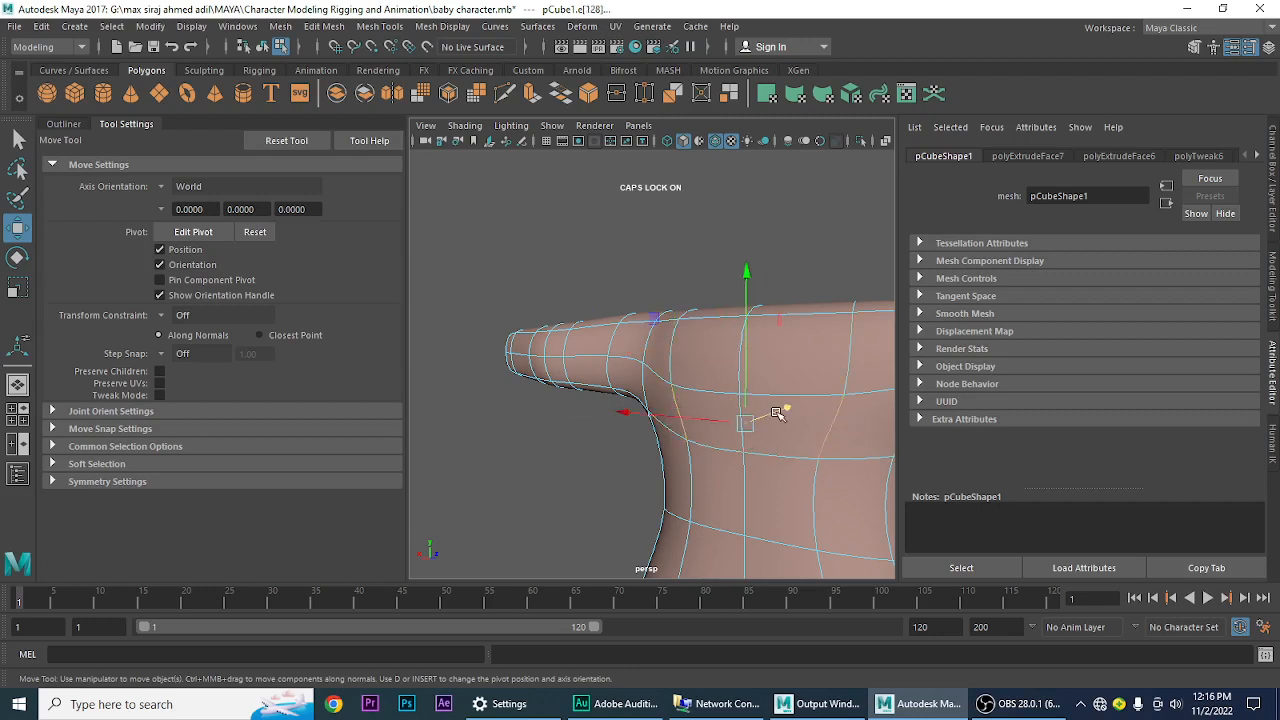
drag(778, 414, 778, 414)
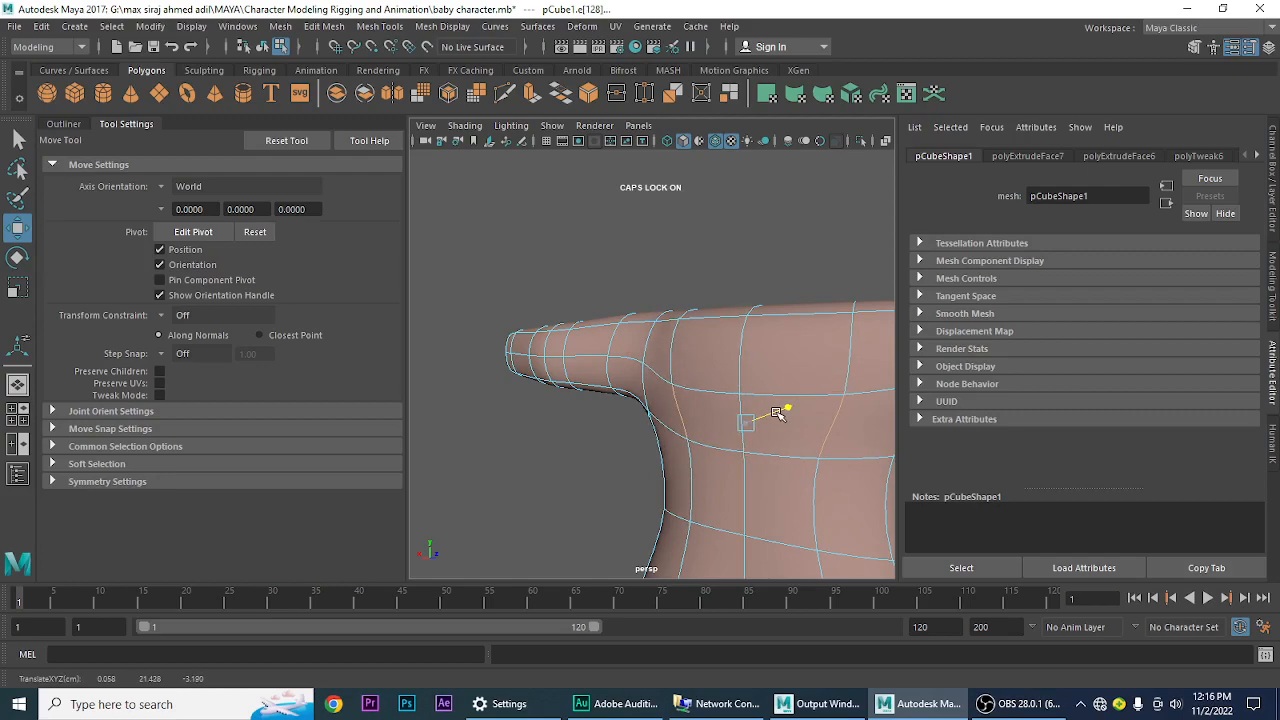
- Select the edges on the front of the arm's base one after another and shift each along world X
mouse_move(709, 469)
alt+mouse_down()
mouse_move(721, 478)
mouse_move(663, 469)
mouse_move(706, 494)
mouse_move(871, 474)
mouse_move(666, 492)
mouse_move(732, 473)
mouse_move(709, 492)
alt+mouse_up()
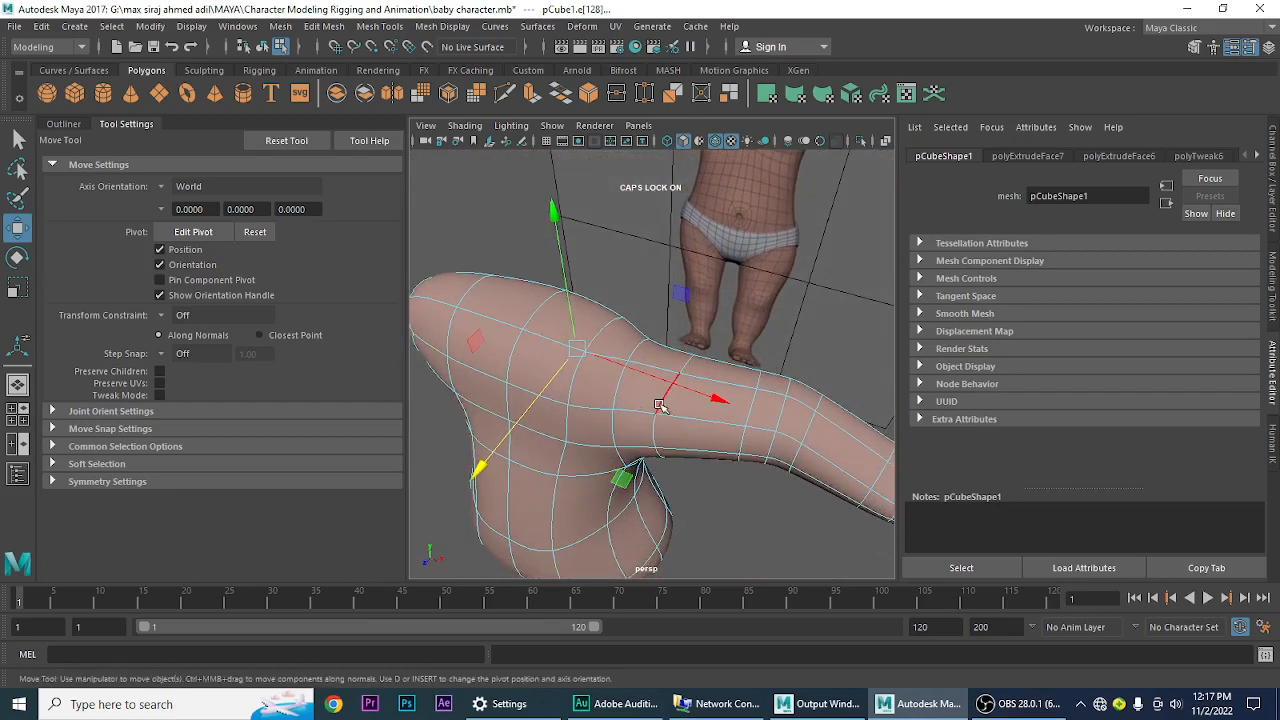
click(660, 405)
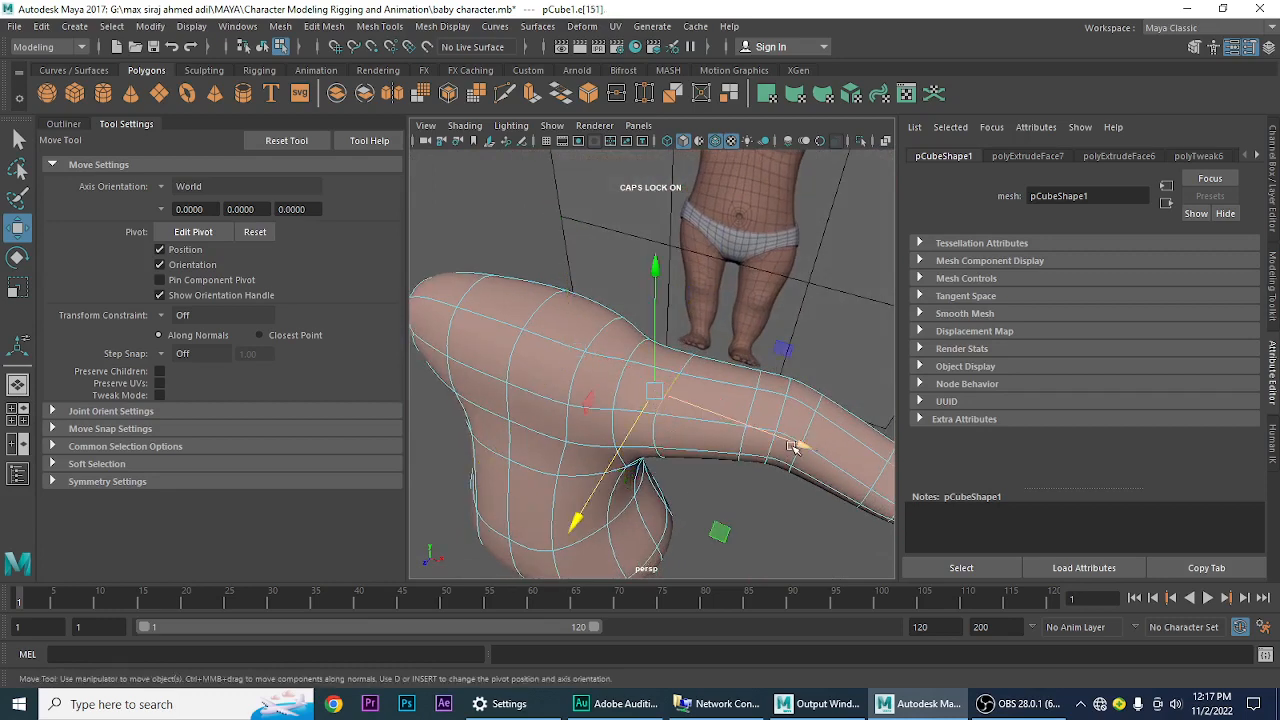
middle_drag(793, 447, 769, 488)
click(658, 437)
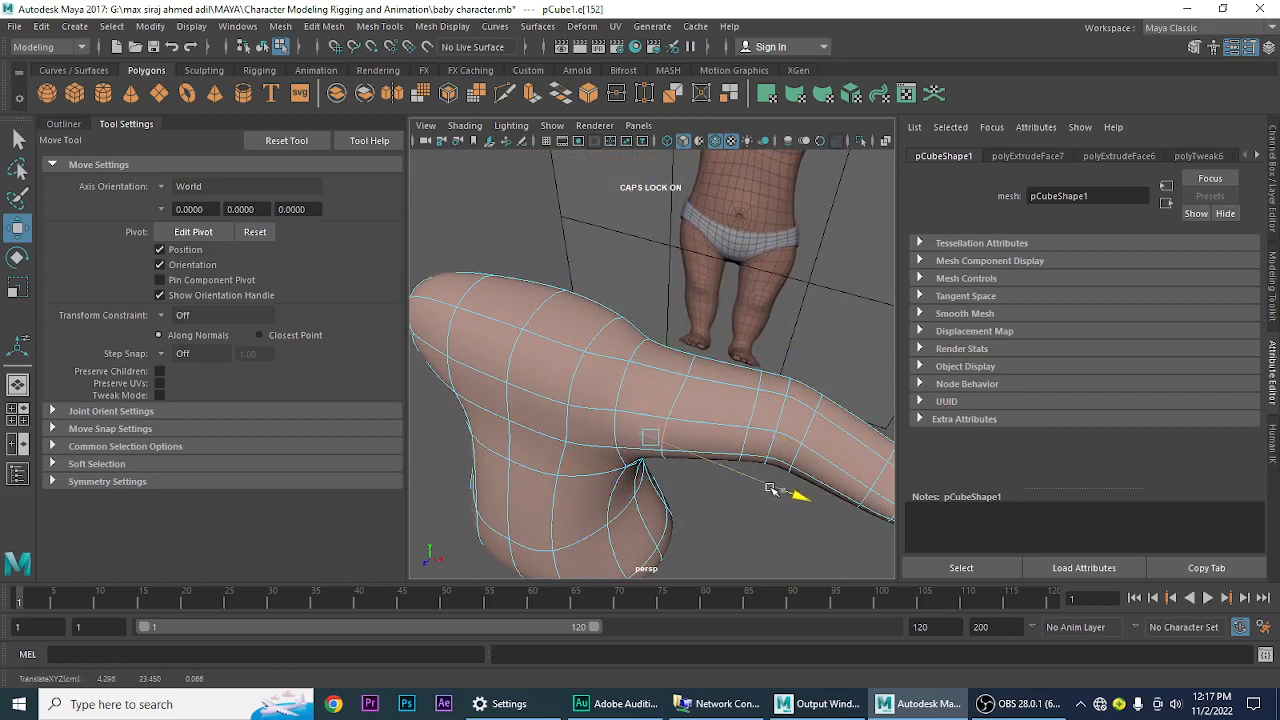
- Select the edge beneath the arm's base and adjust it along world X, checking the shoulder from several angles
alt+drag(769, 488, 645, 353)
click(635, 347)
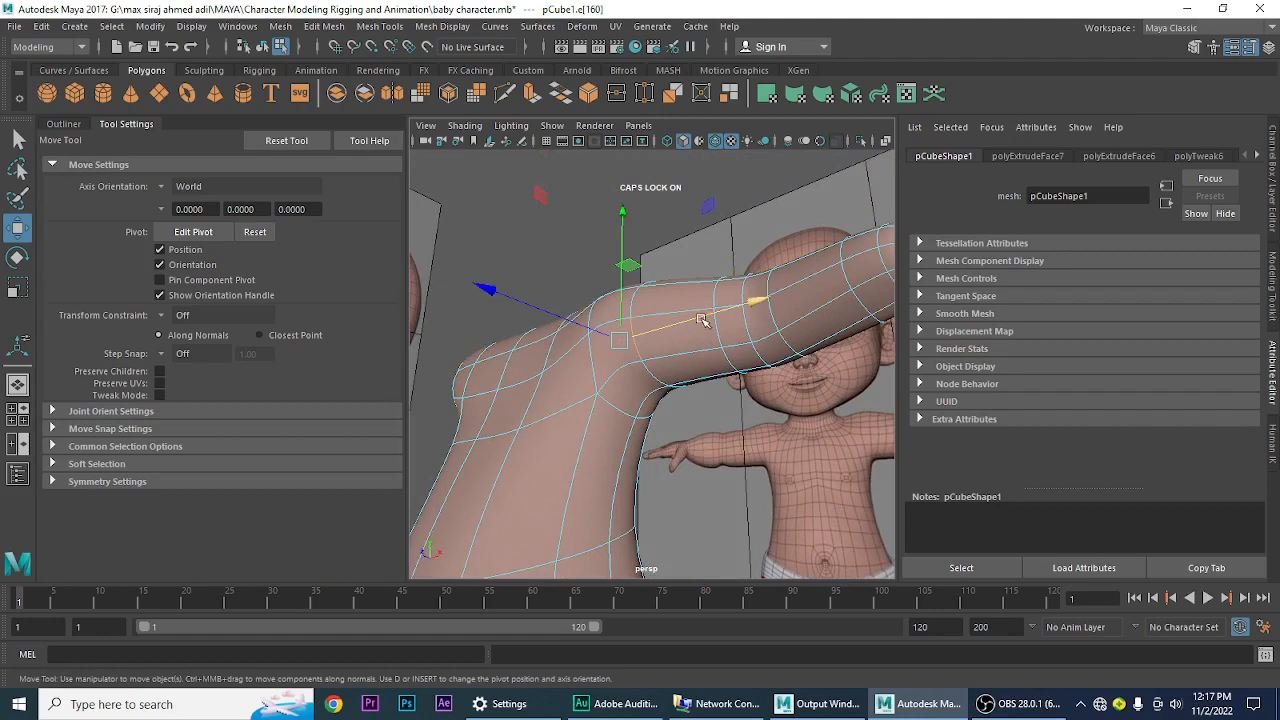
drag(701, 320, 673, 418)
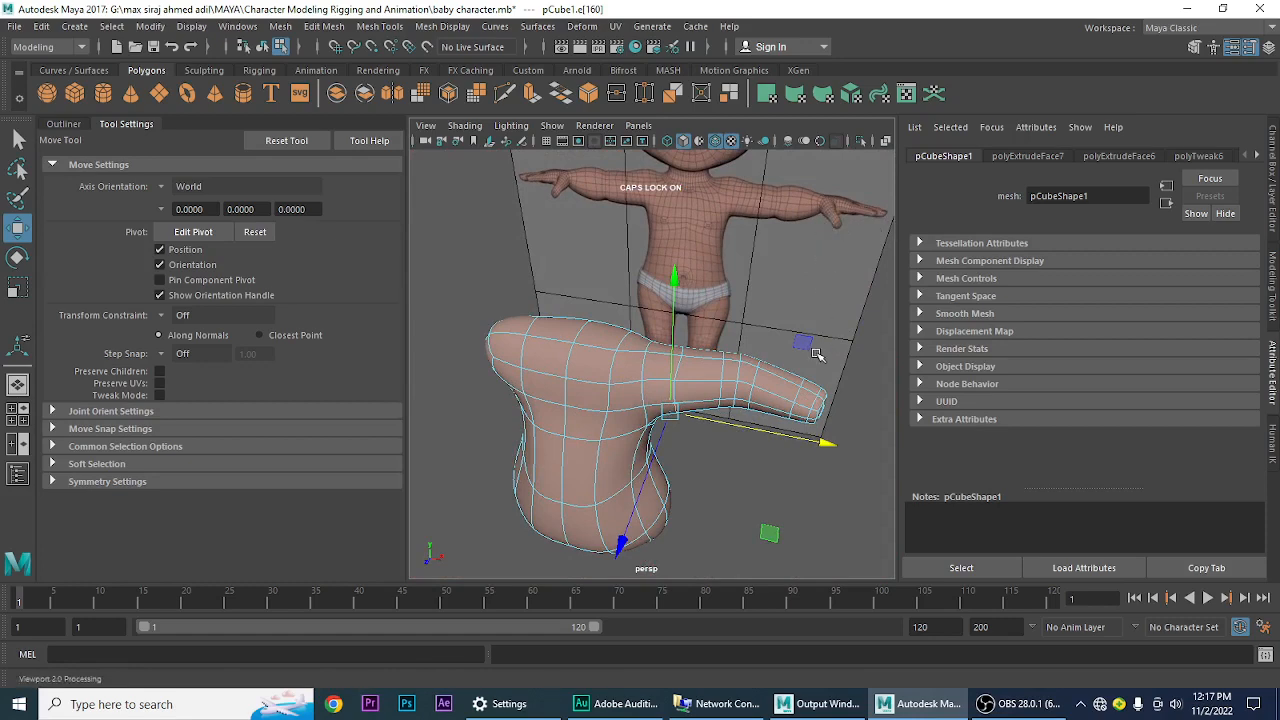
alt+drag(785, 362, 622, 399)
alt+right_drag(620, 400, 677, 424)
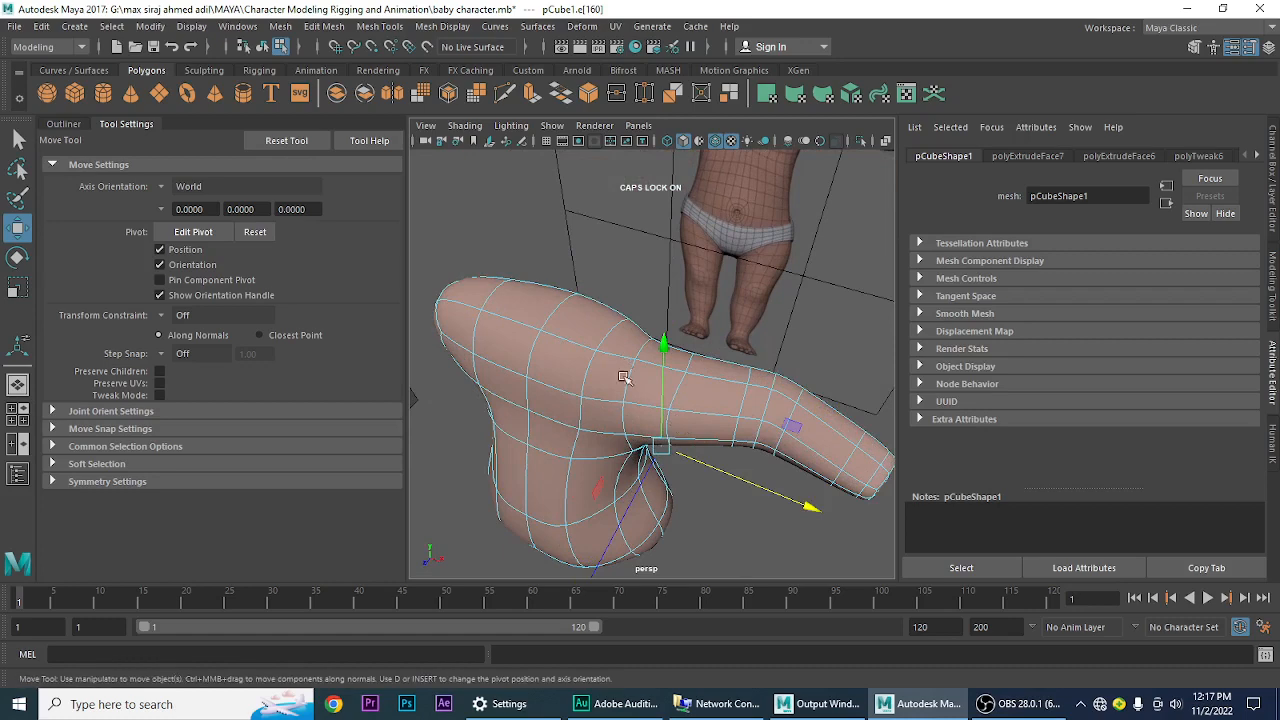
alt+drag(623, 377, 601, 417)
mouse_move(663, 471)
alt+right_down()
mouse_move(610, 455)
mouse_move(670, 471)
alt+right_up()
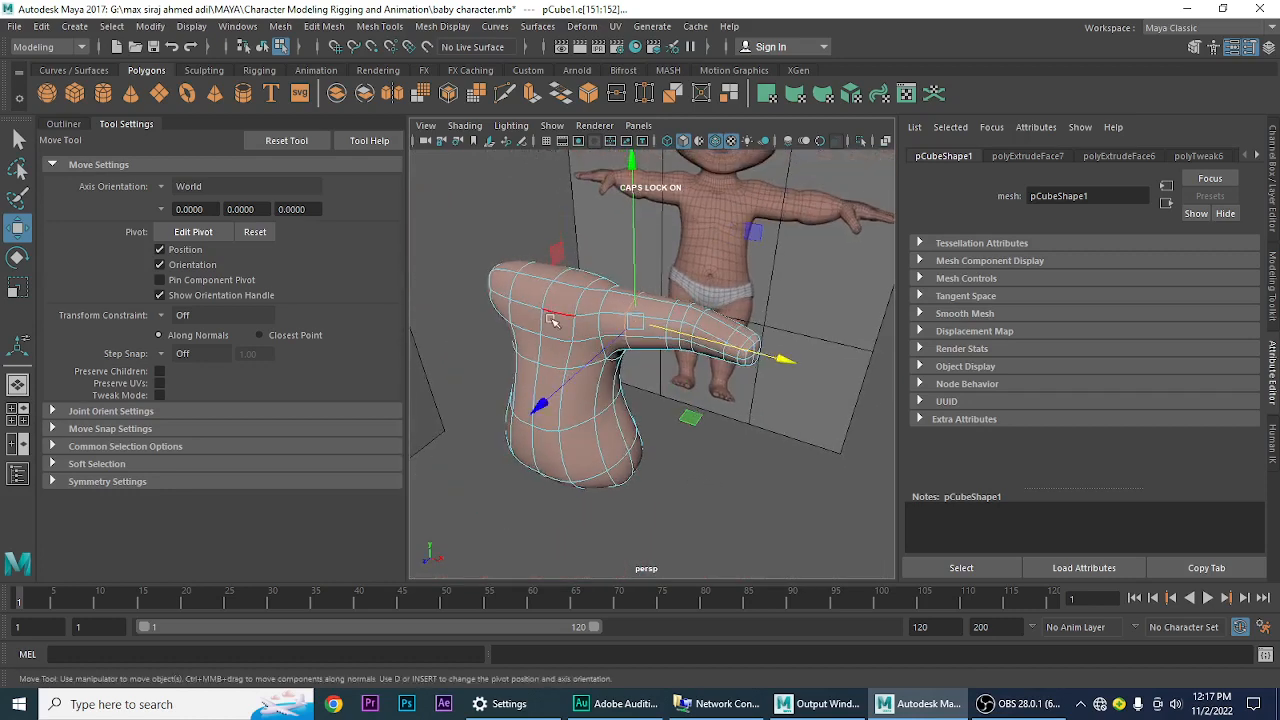
- Return the body mesh to object mode, deselect it and save the scene
right_click(576, 346)
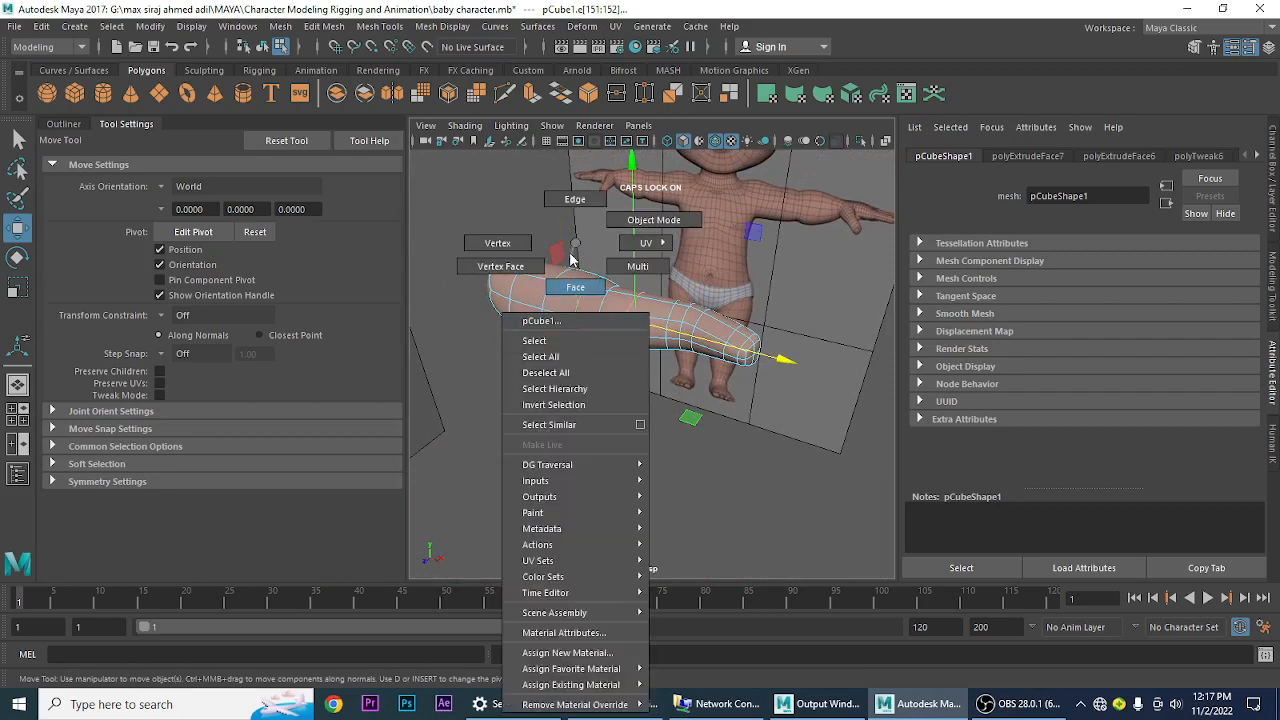
click(654, 220)
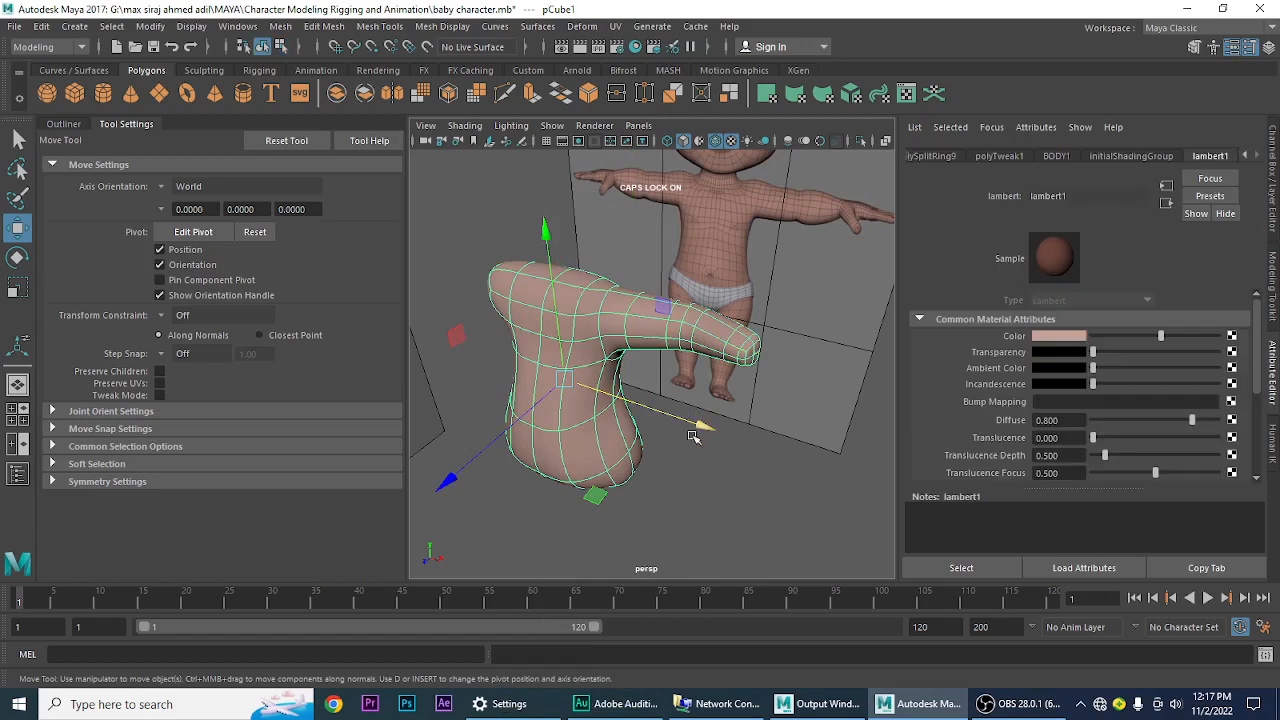
click(710, 470)
alt+drag(636, 470, 642, 436)
alt+middle_drag(642, 436, 648, 433)
alt+right_drag(686, 421, 711, 442)
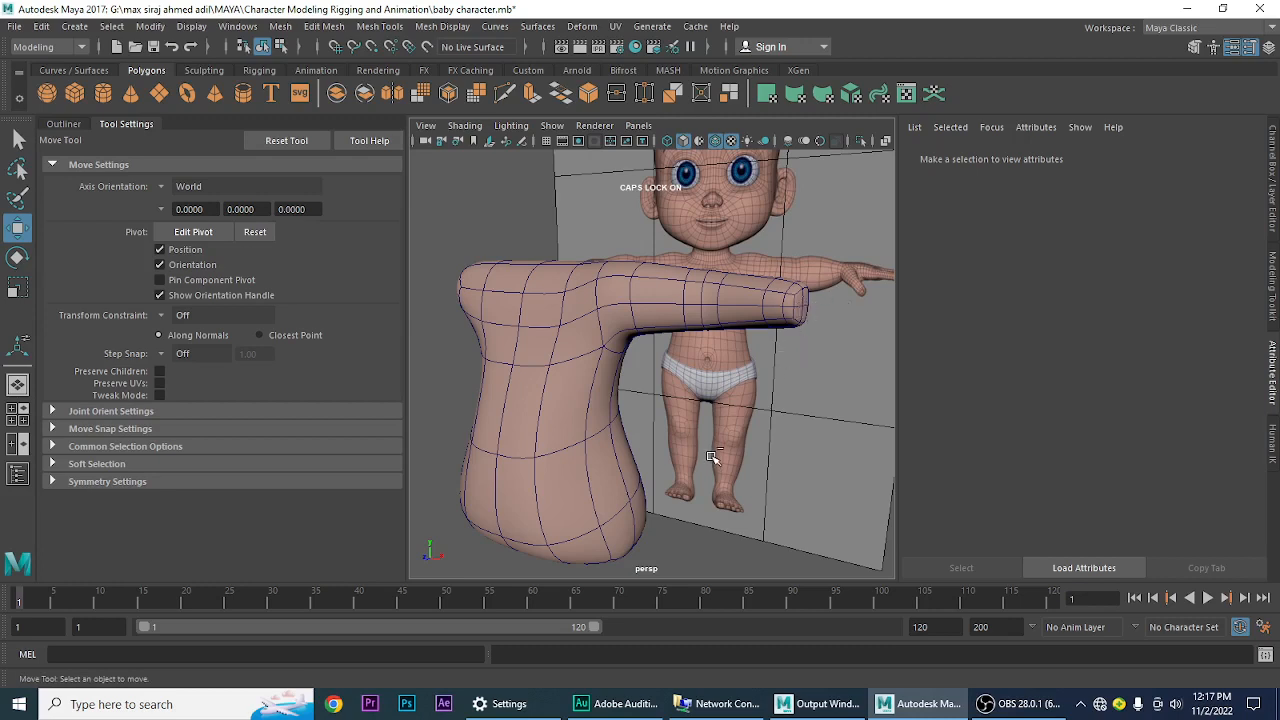
key(ctrl+s)
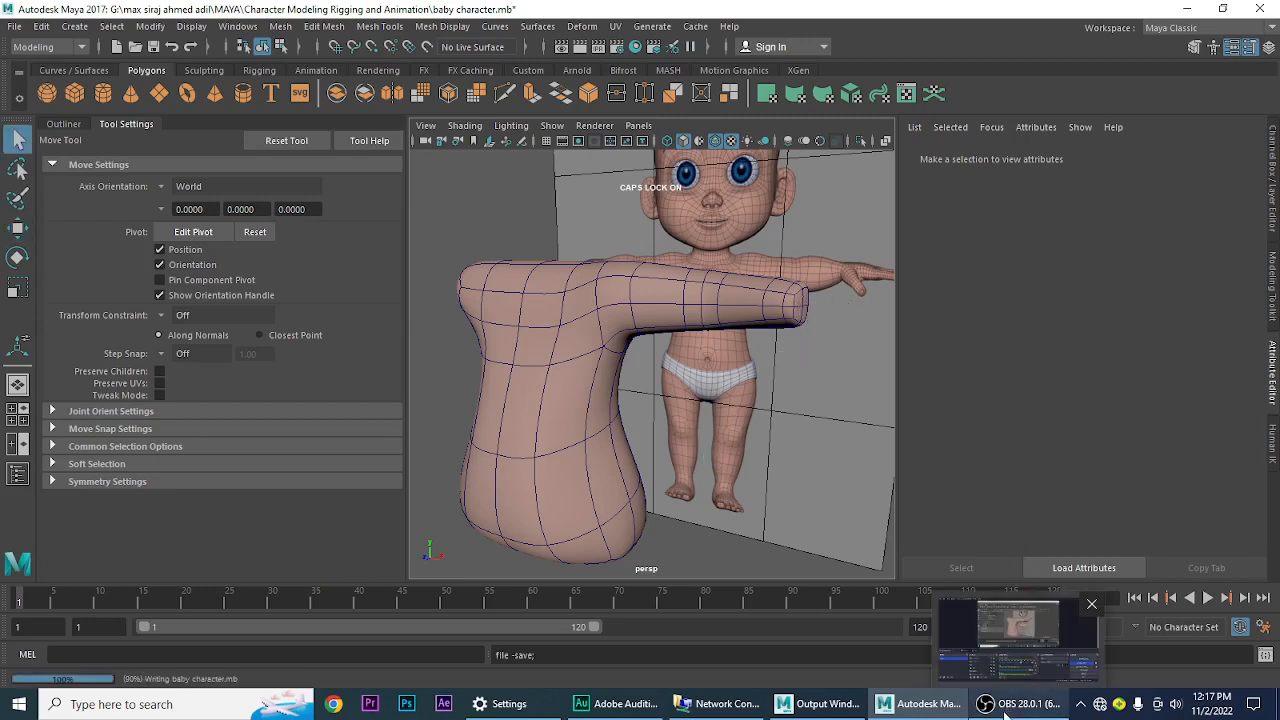
click(1008, 704)
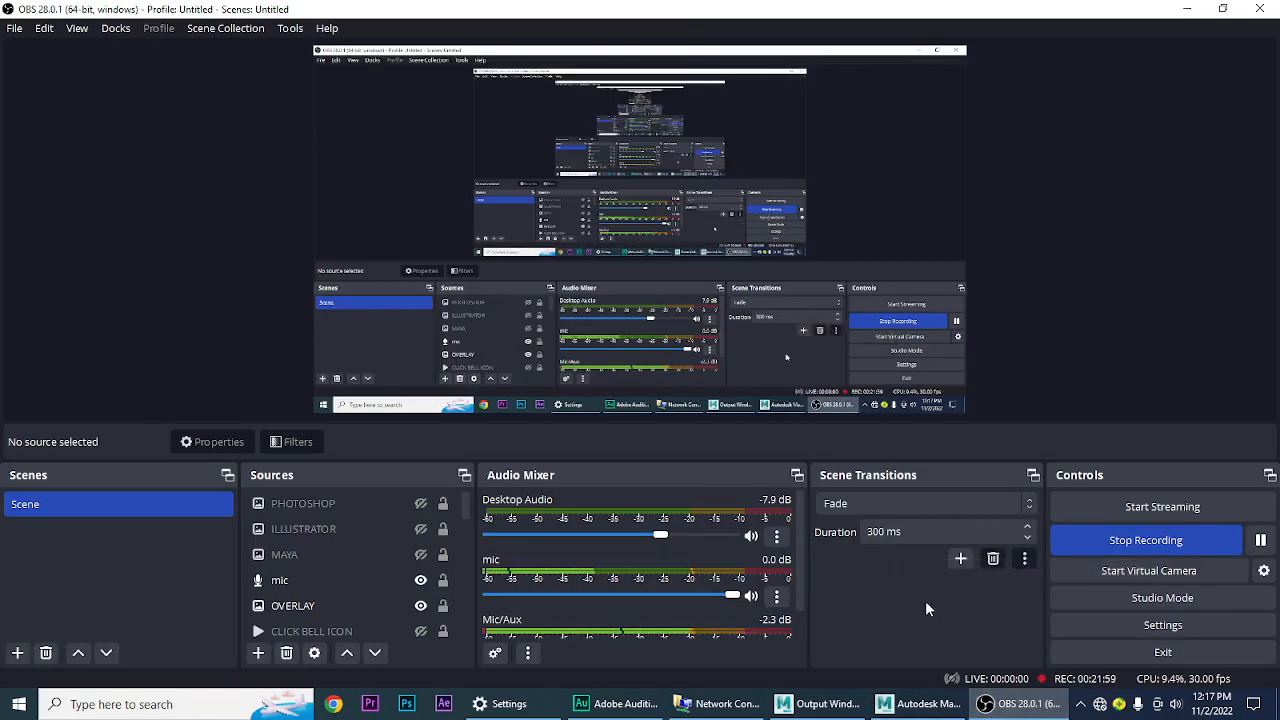